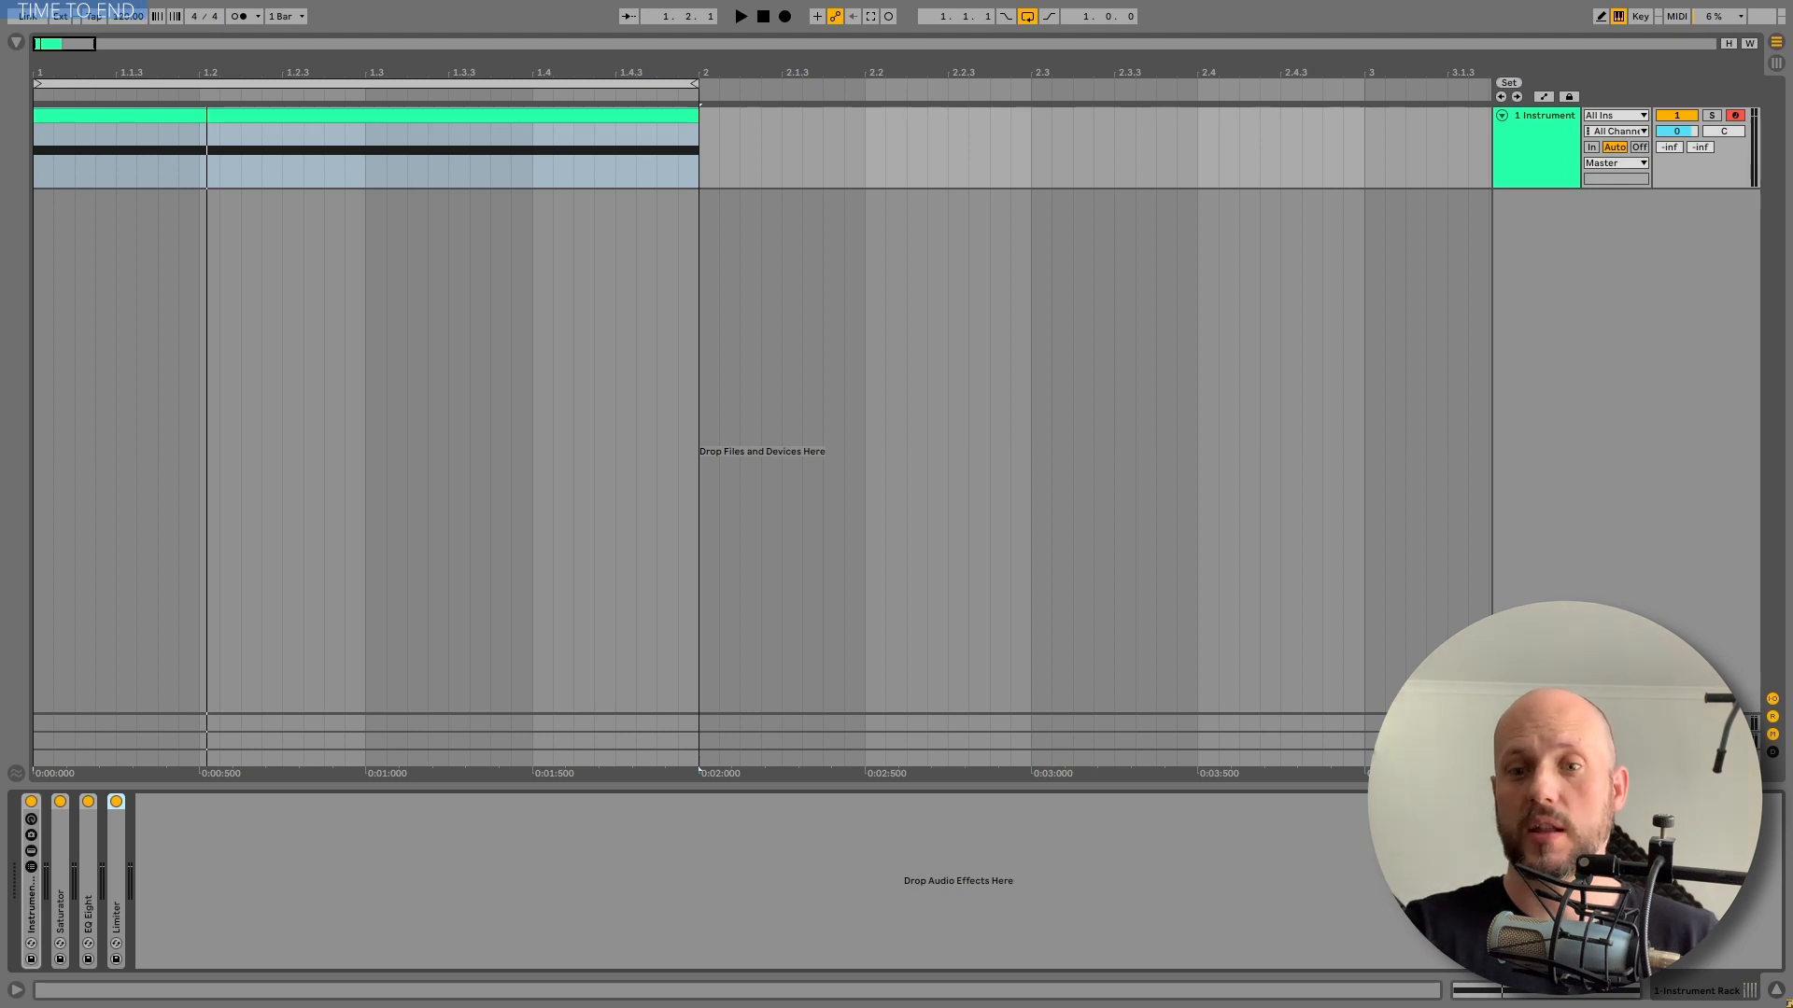
Play a test note on the Instrument track to audition the full Instrument Rack sound.
key(a)
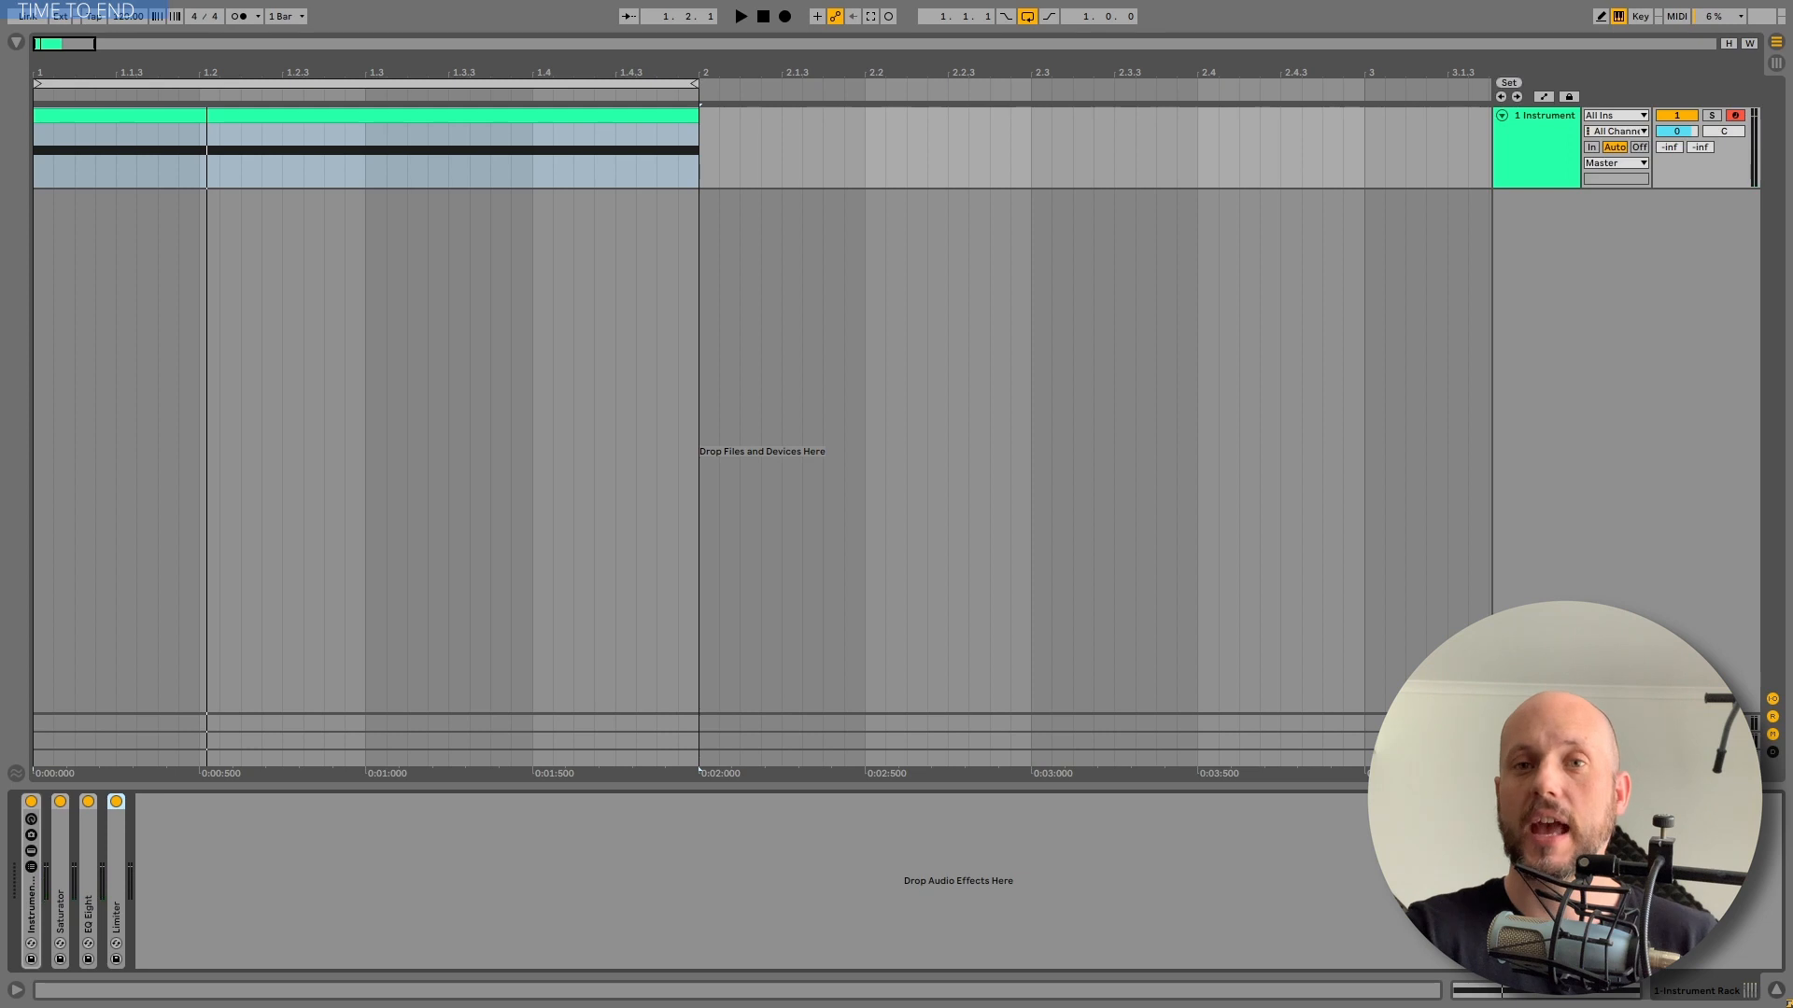
key(a)
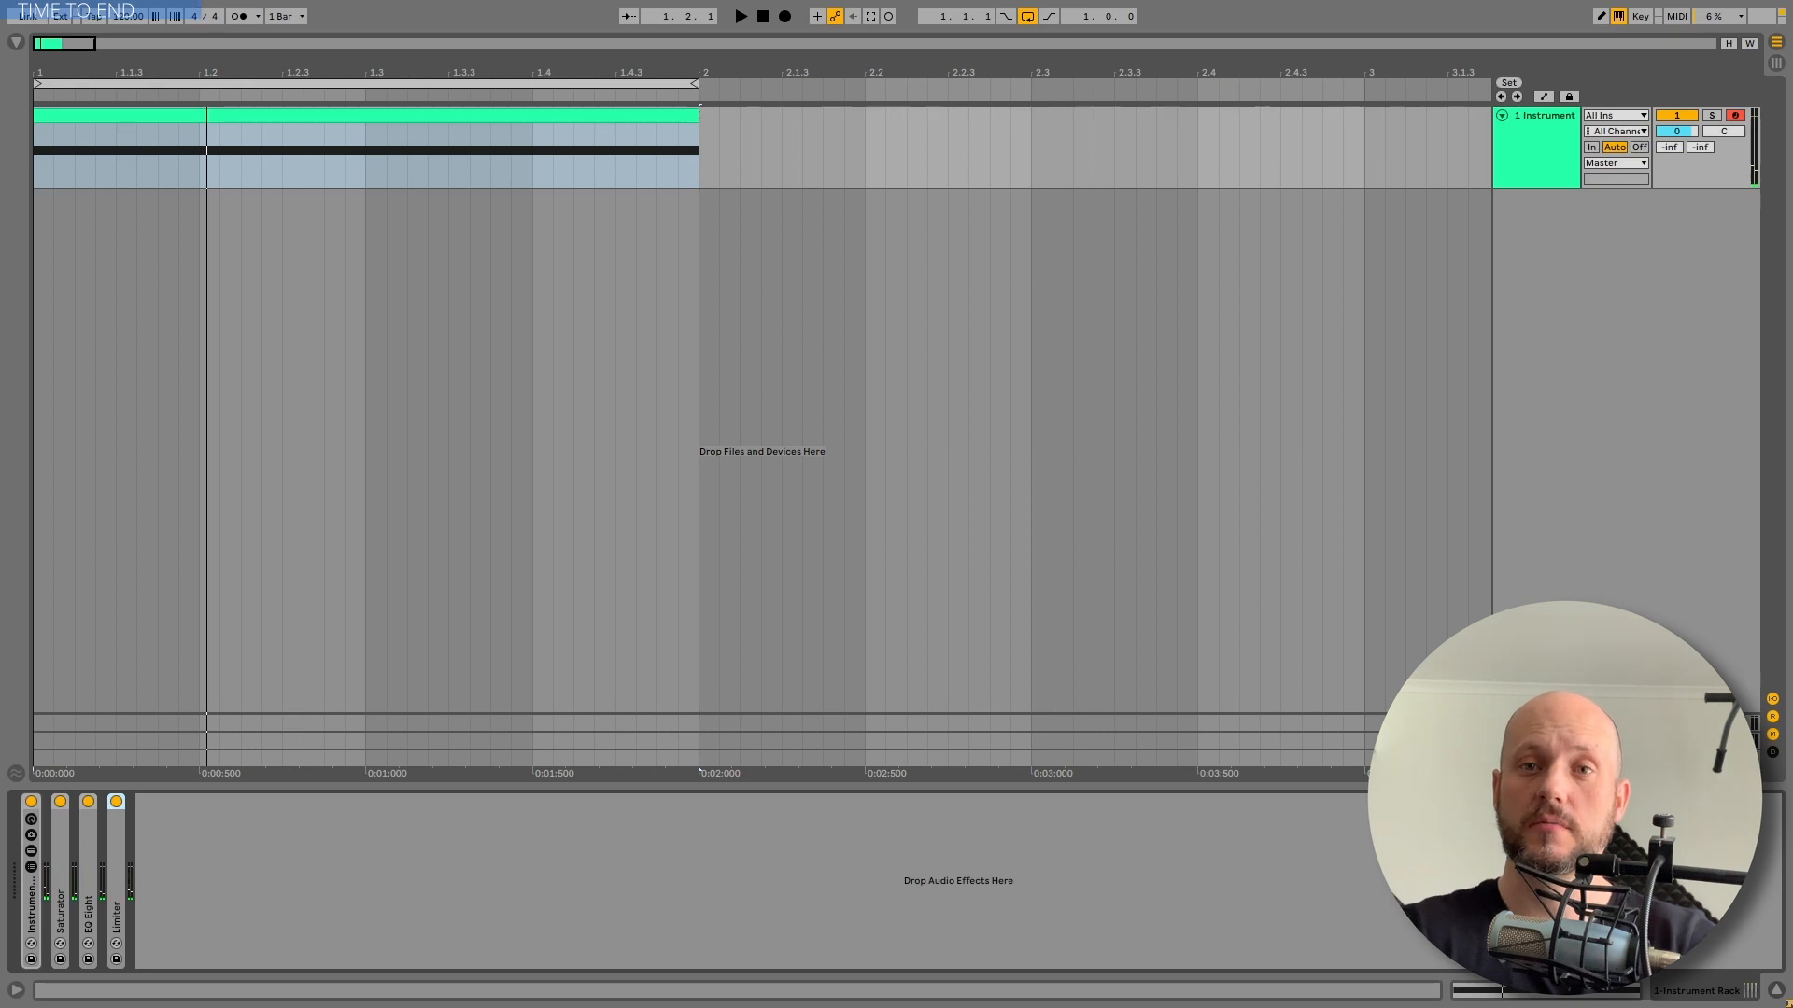
key(a)
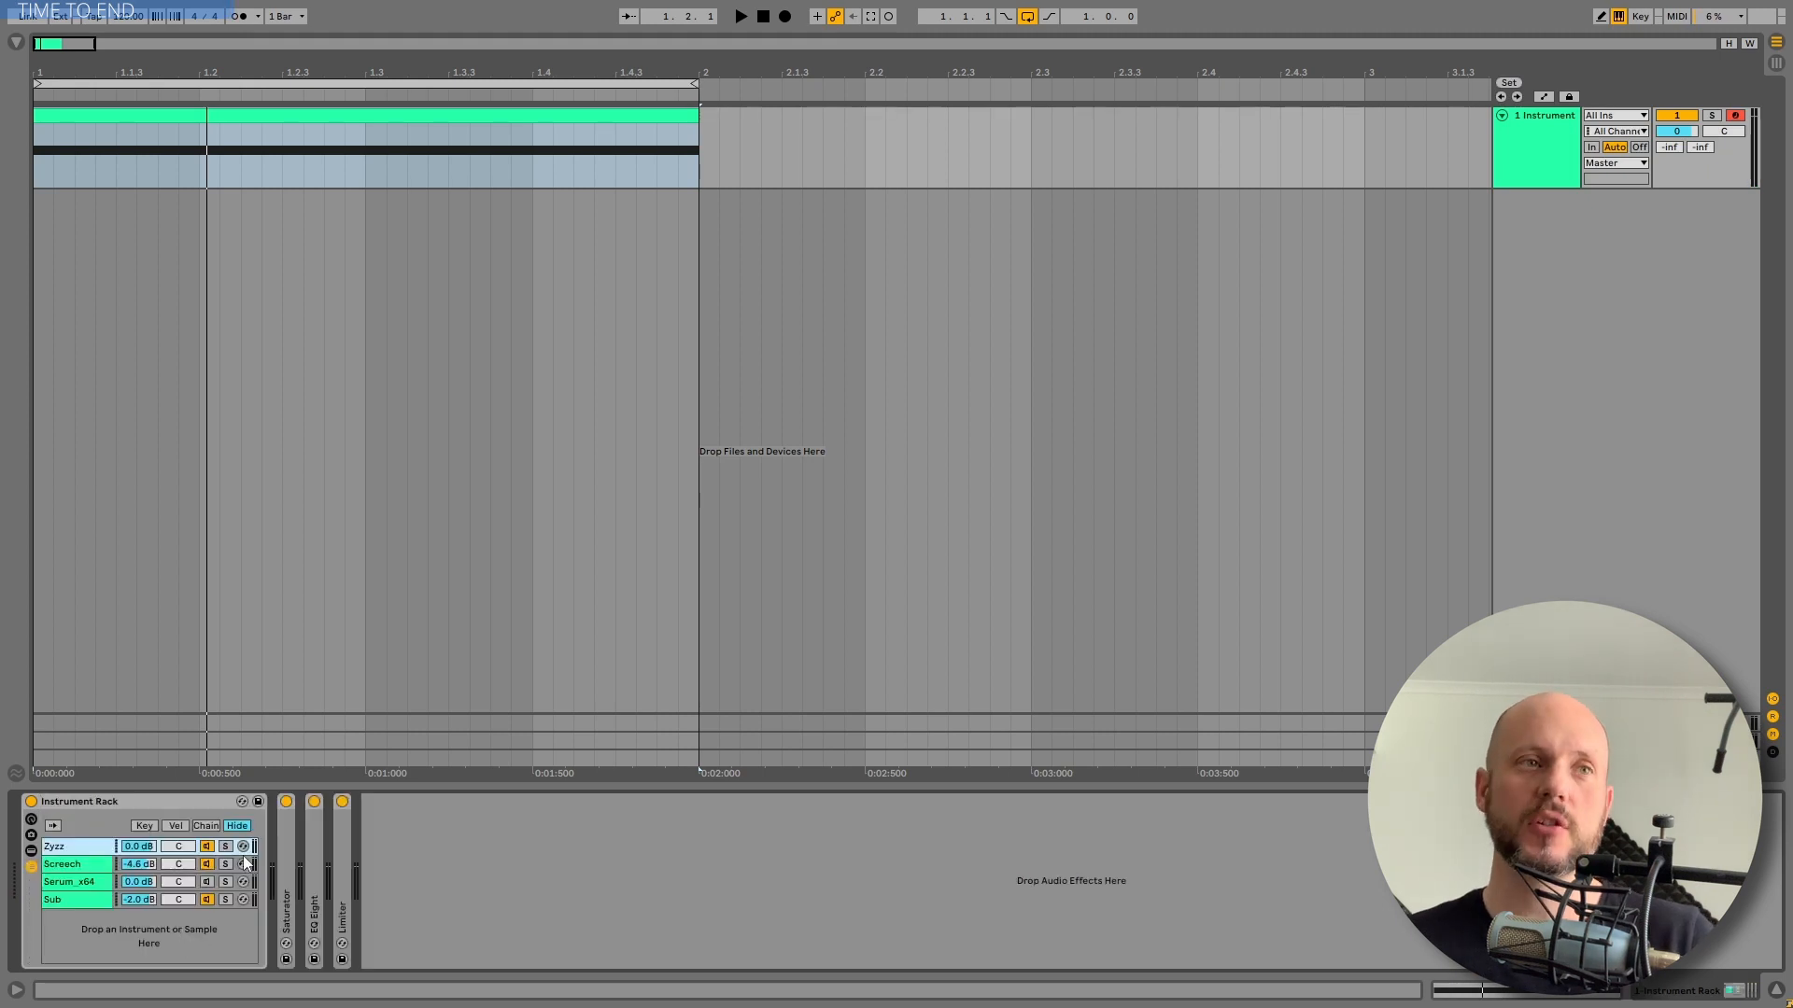
Audition the Instrument Rack layers by soloing the Zyzz, Screech and Sub chains one at a time.
click(227, 848)
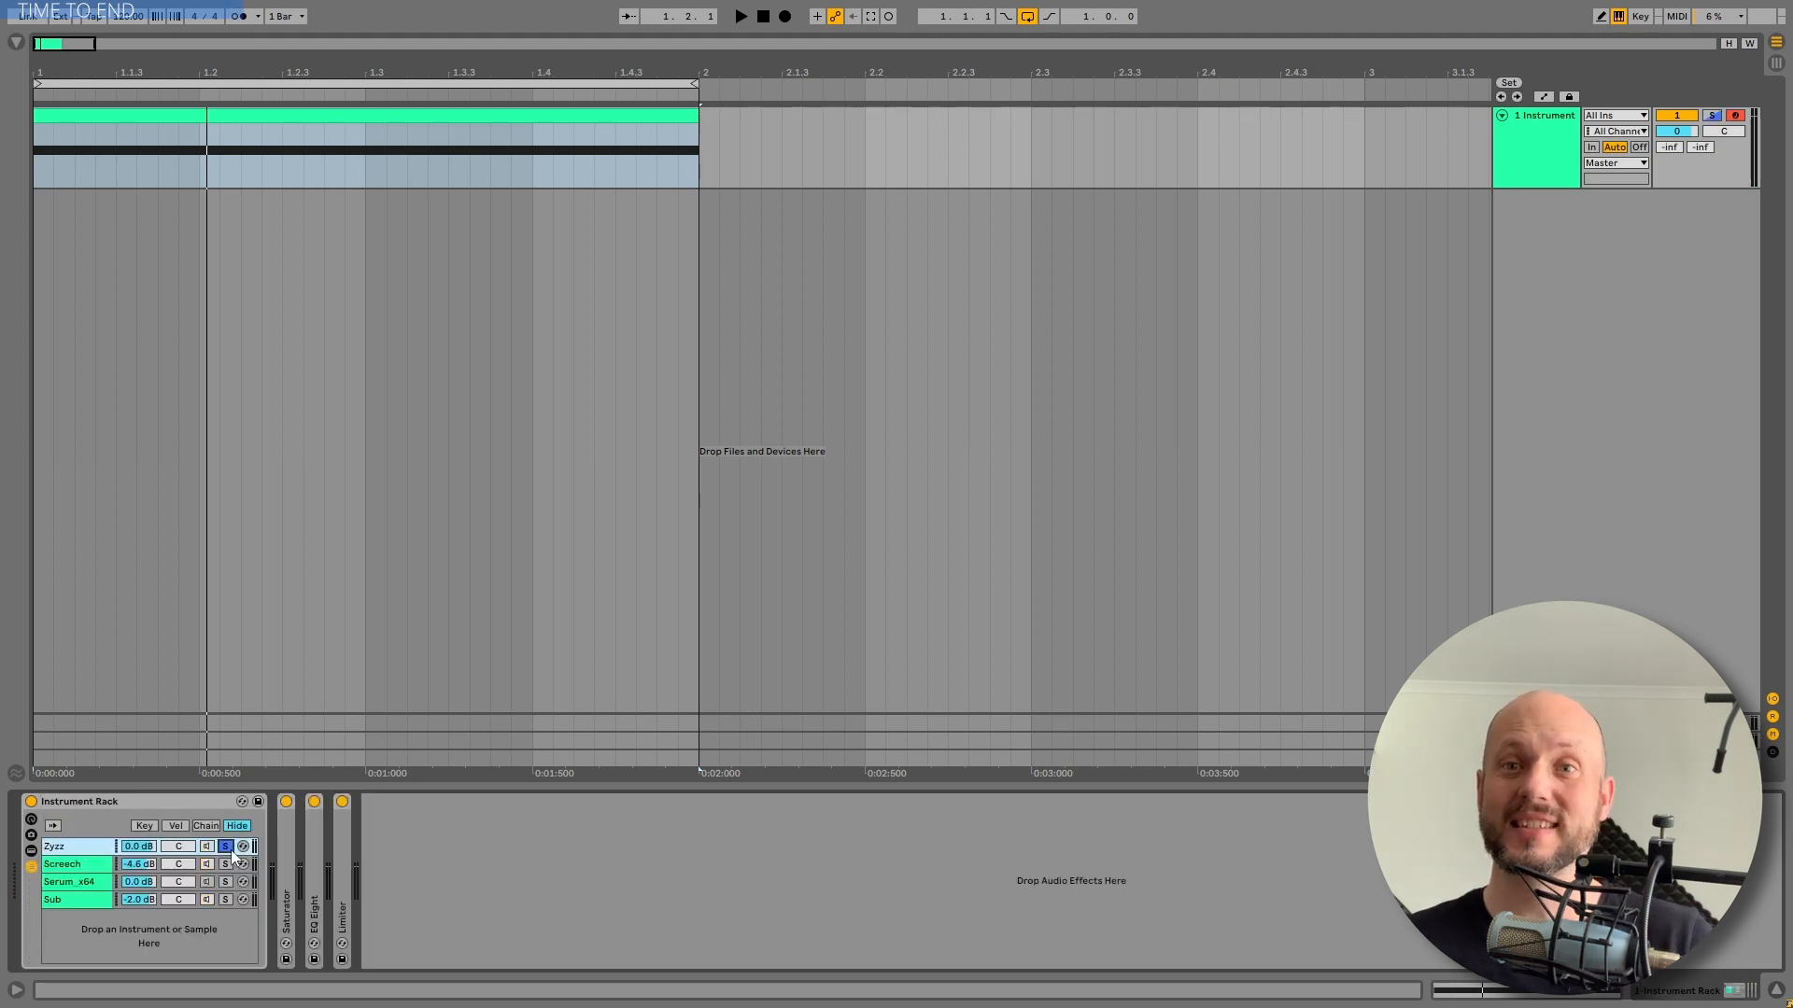
key(space)
key(space)
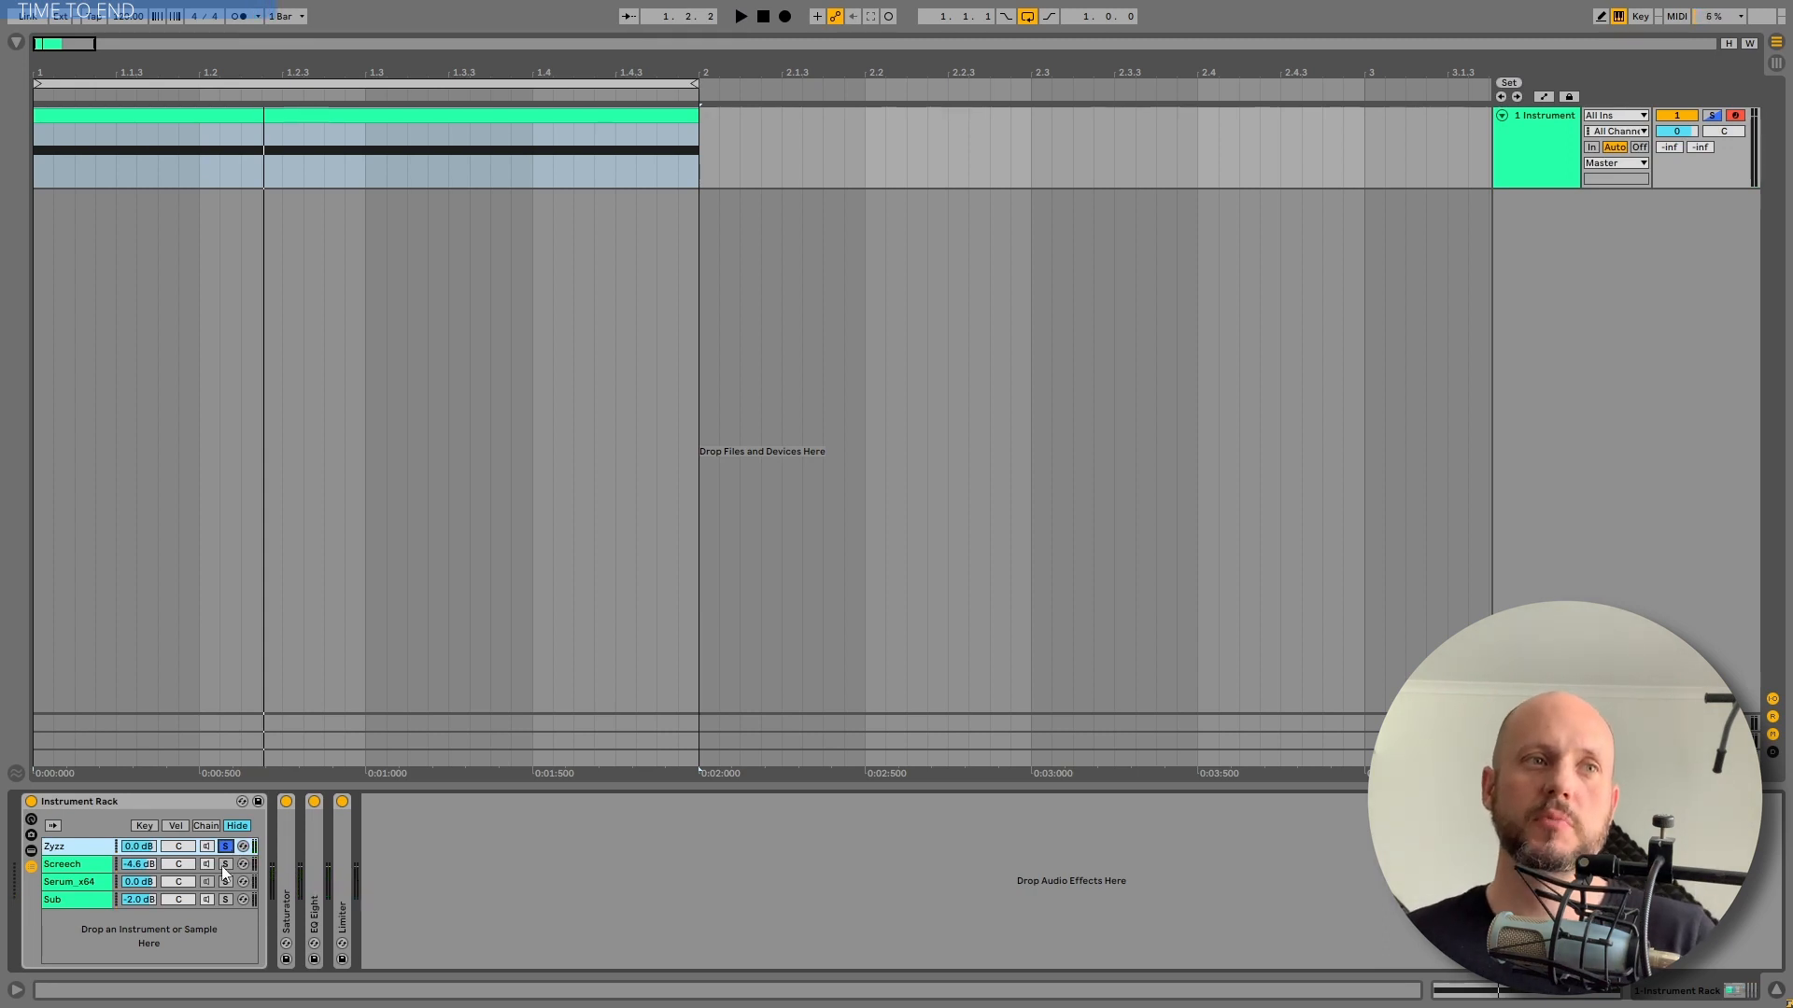
click(225, 863)
key(space)
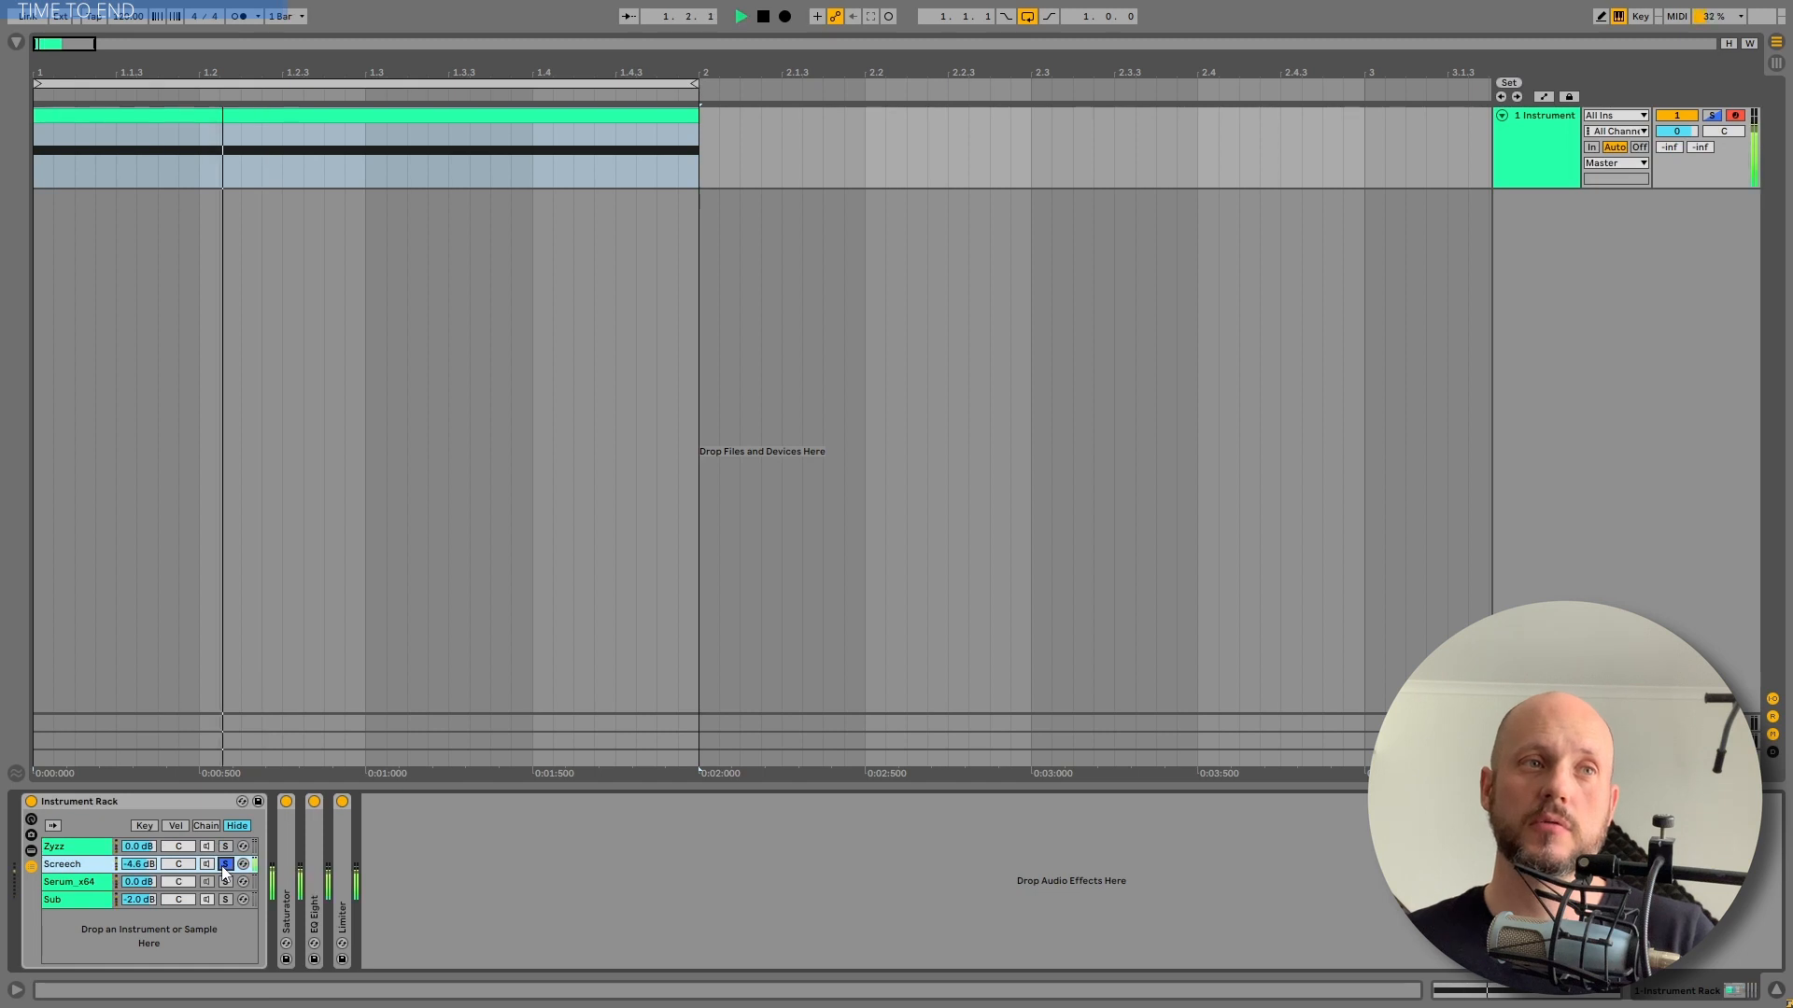
click(225, 899)
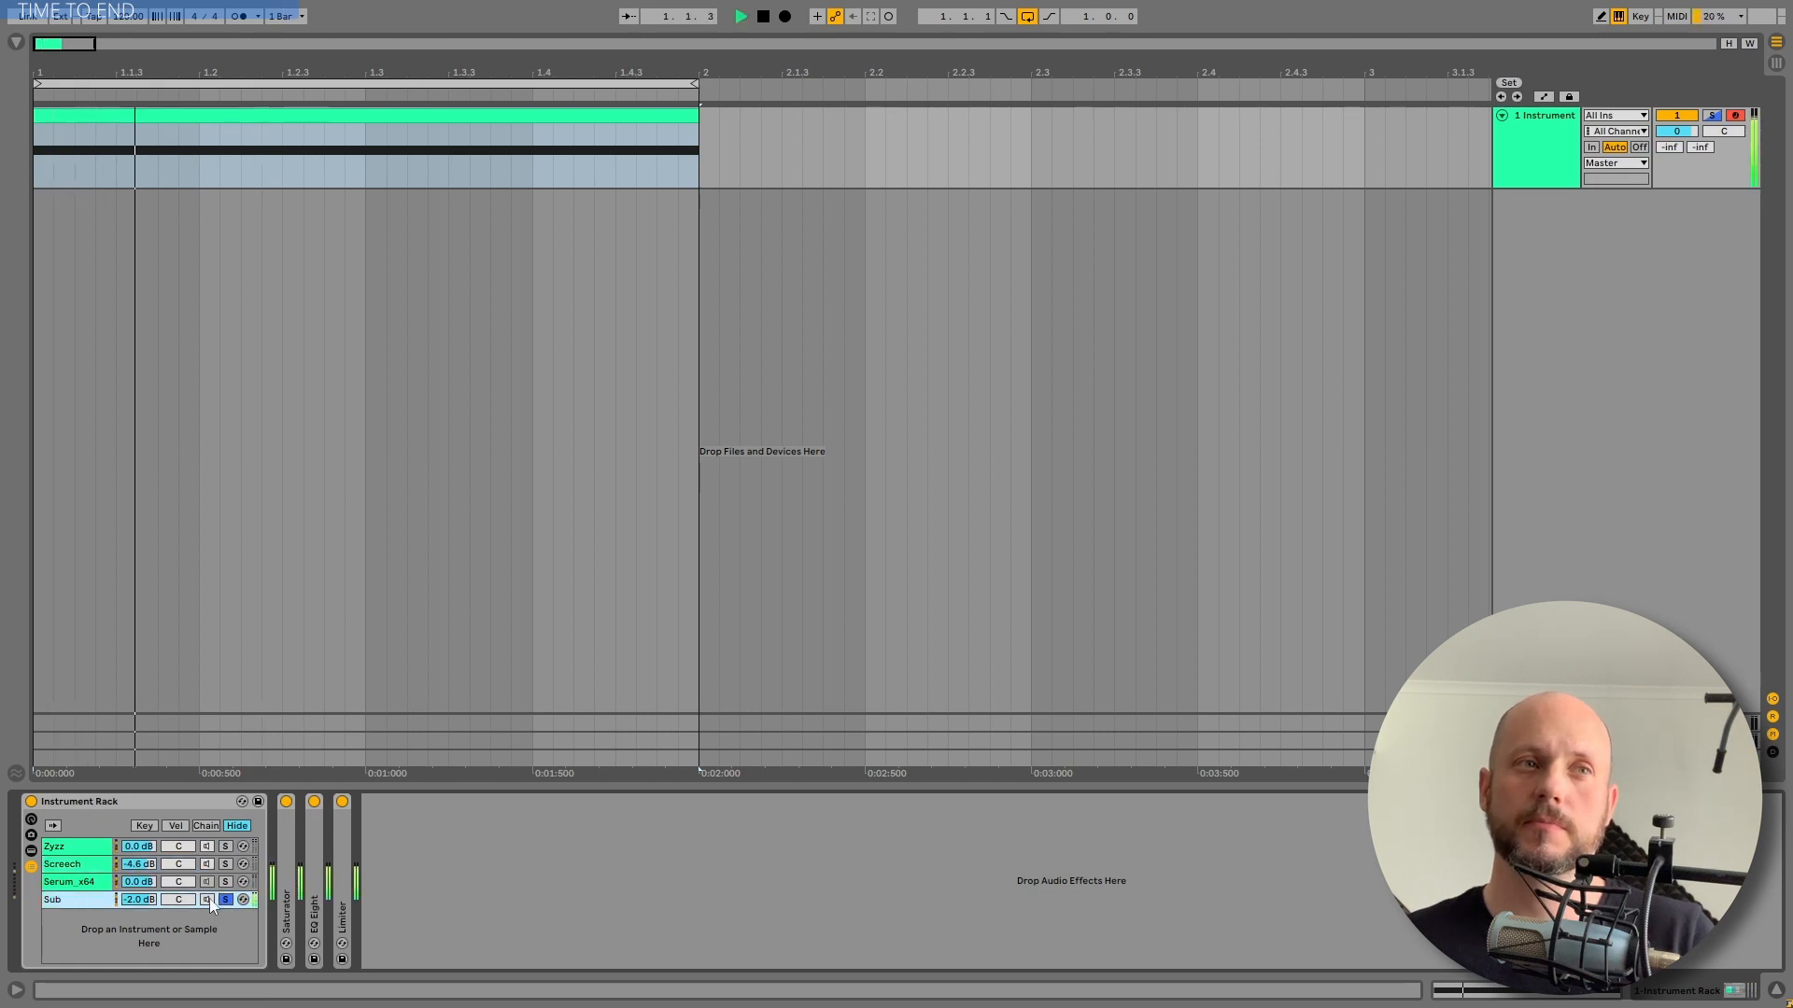
Examine the Zyzz chain's Operator oscillator and filter envelope settings, and solo the chain to hear it.
click(75, 846)
click(405, 794)
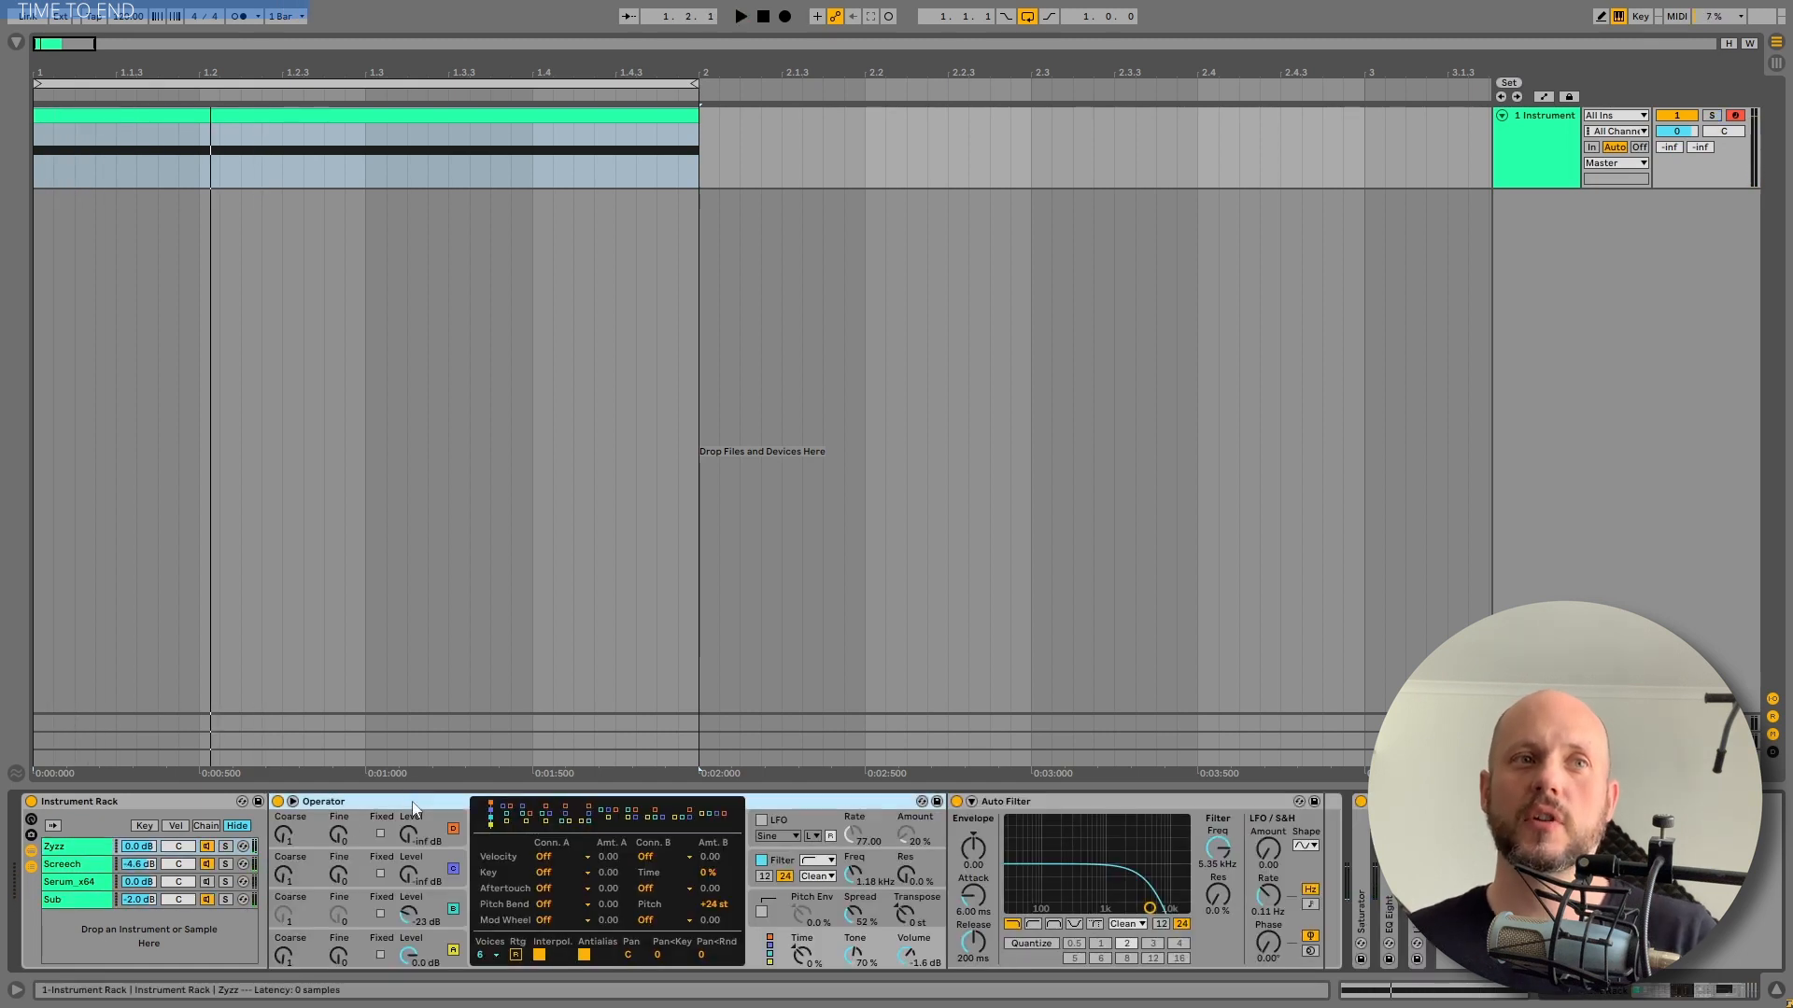
click(456, 933)
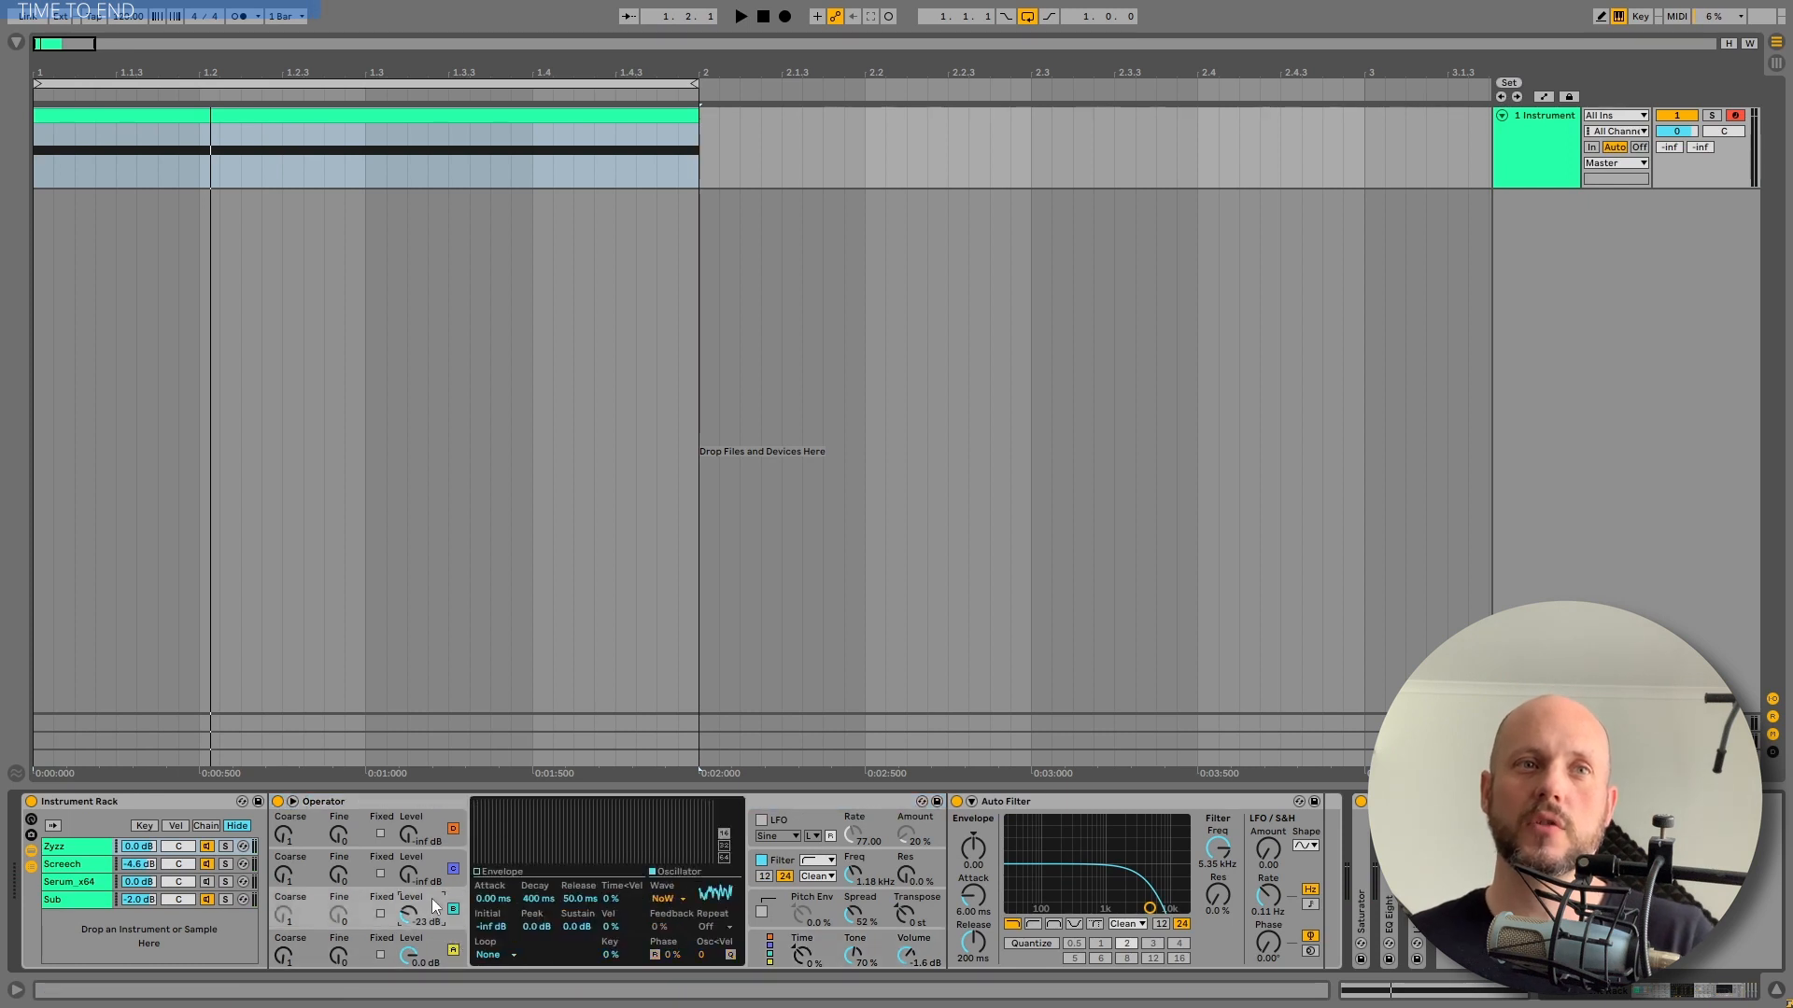
click(1158, 843)
click(225, 847)
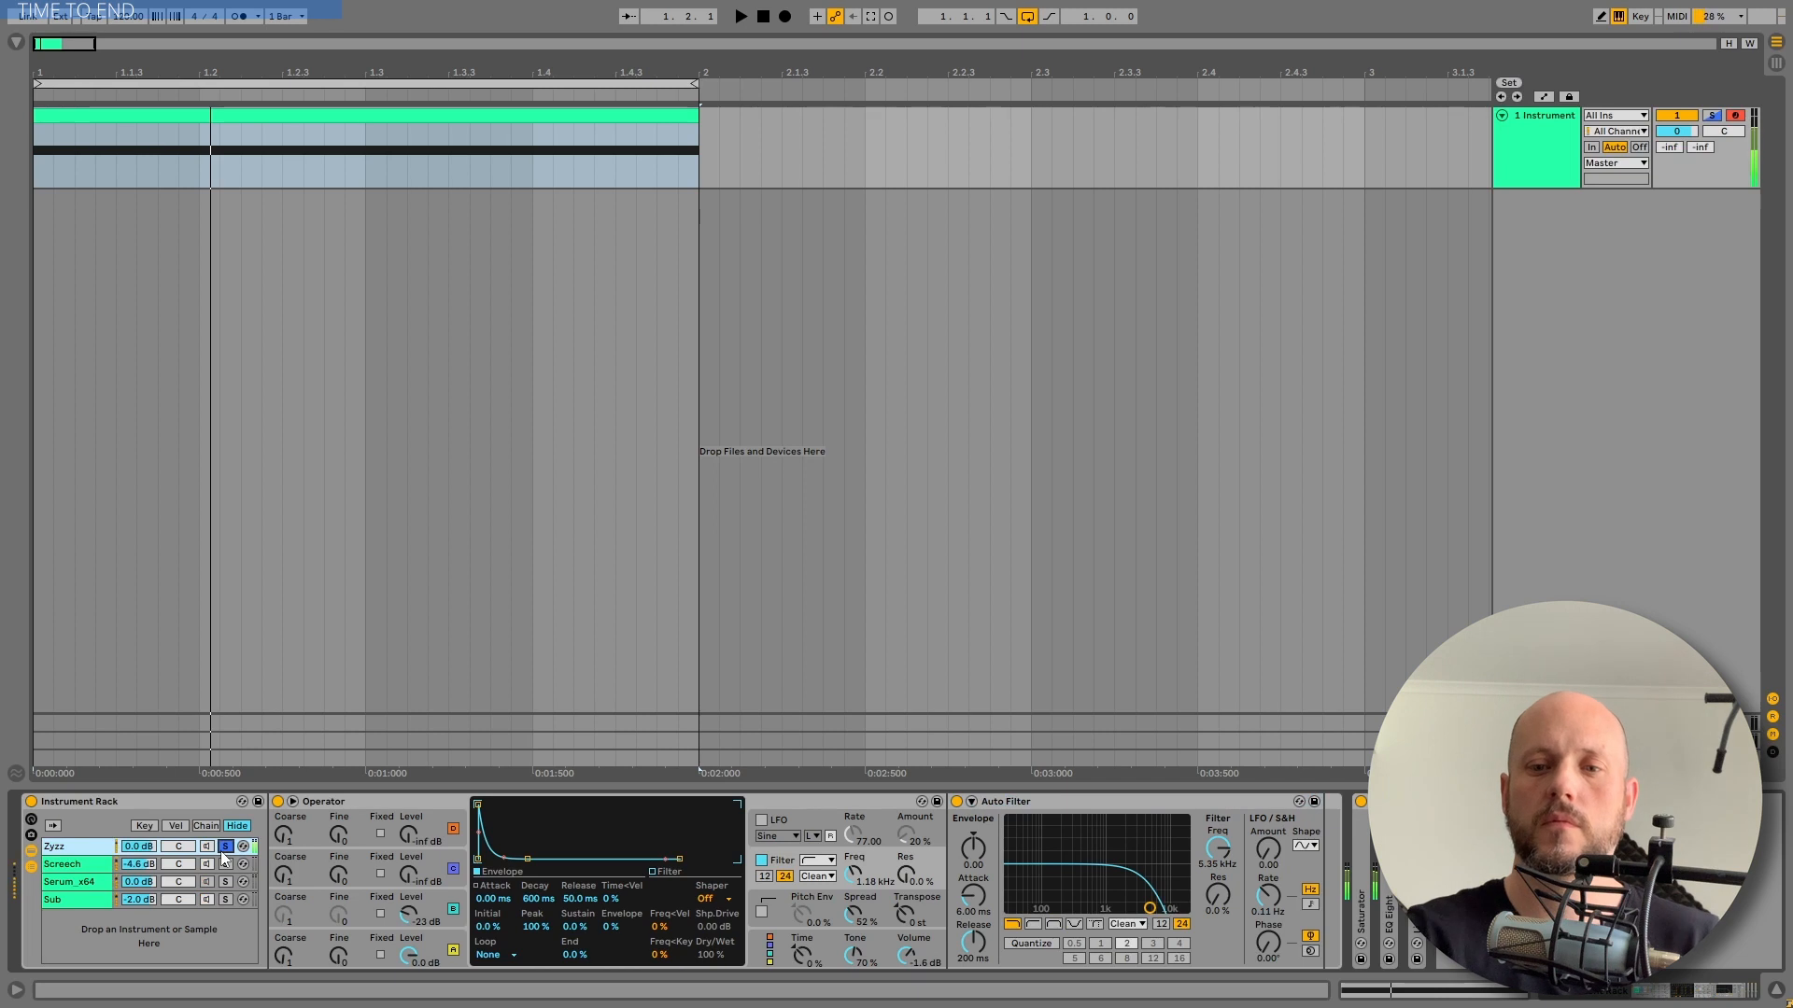
Solo and audition the Sub chain, and examine its Operator oscillator and filter settings.
click(225, 899)
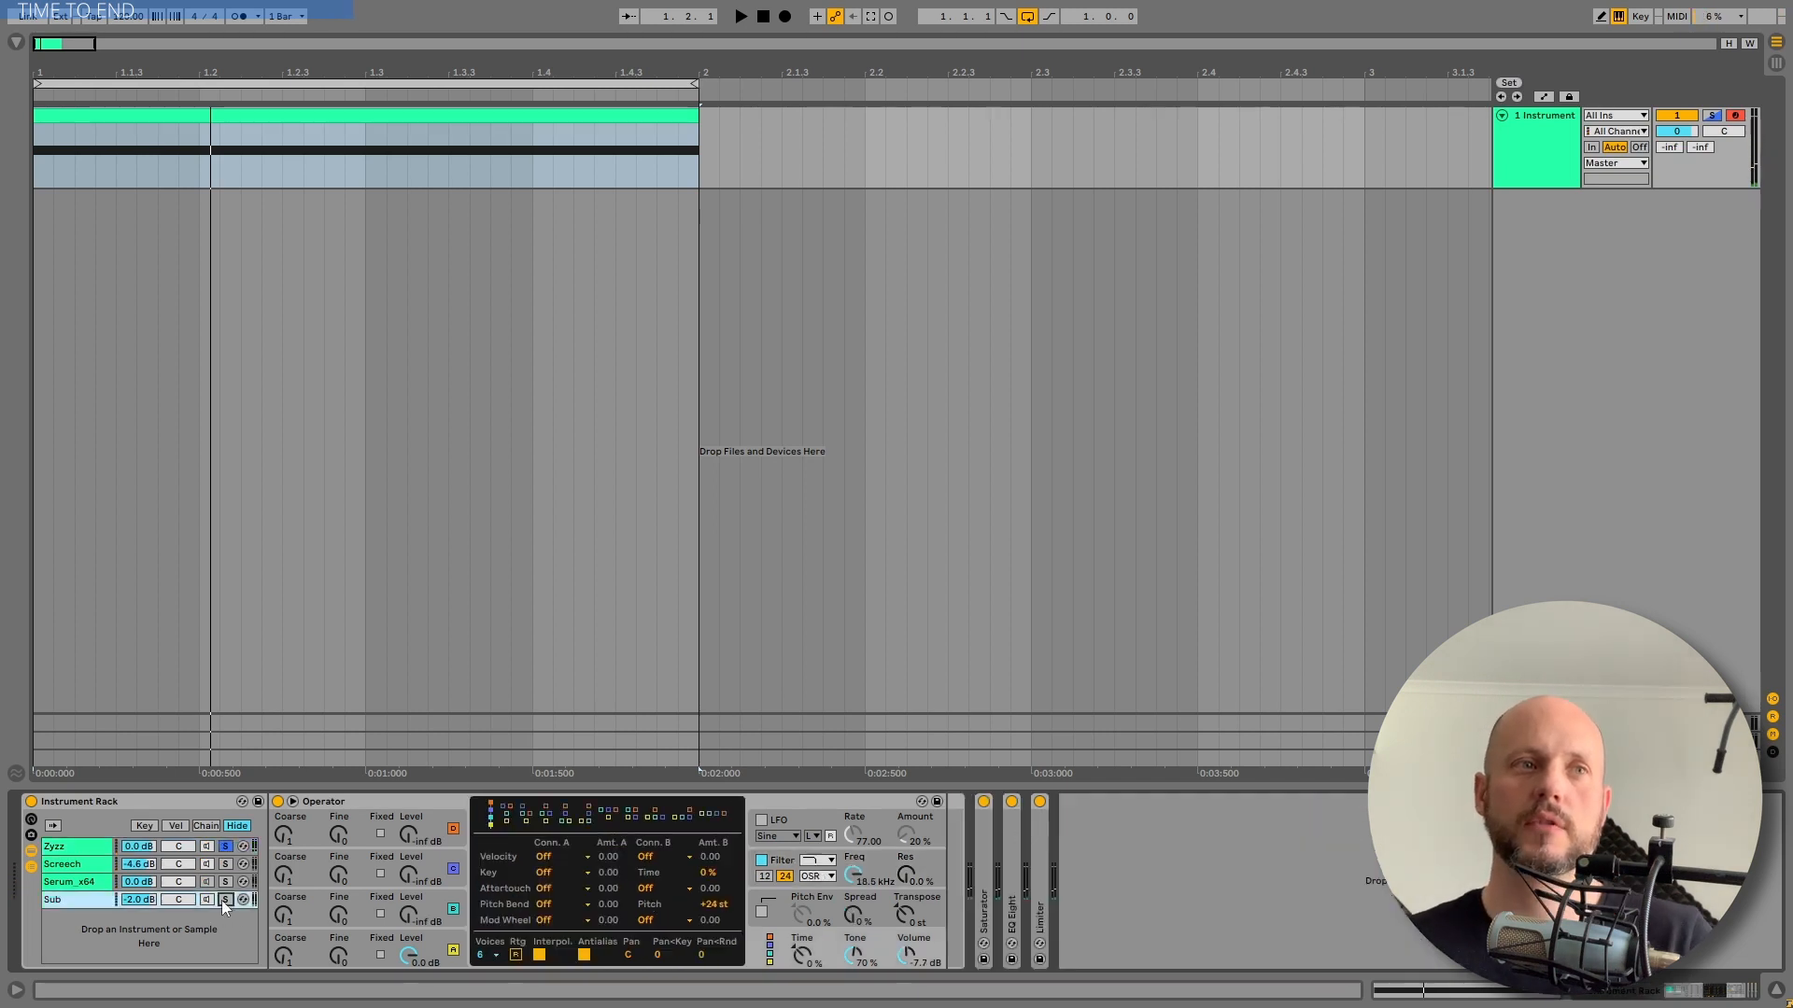
key(space)
key(space)
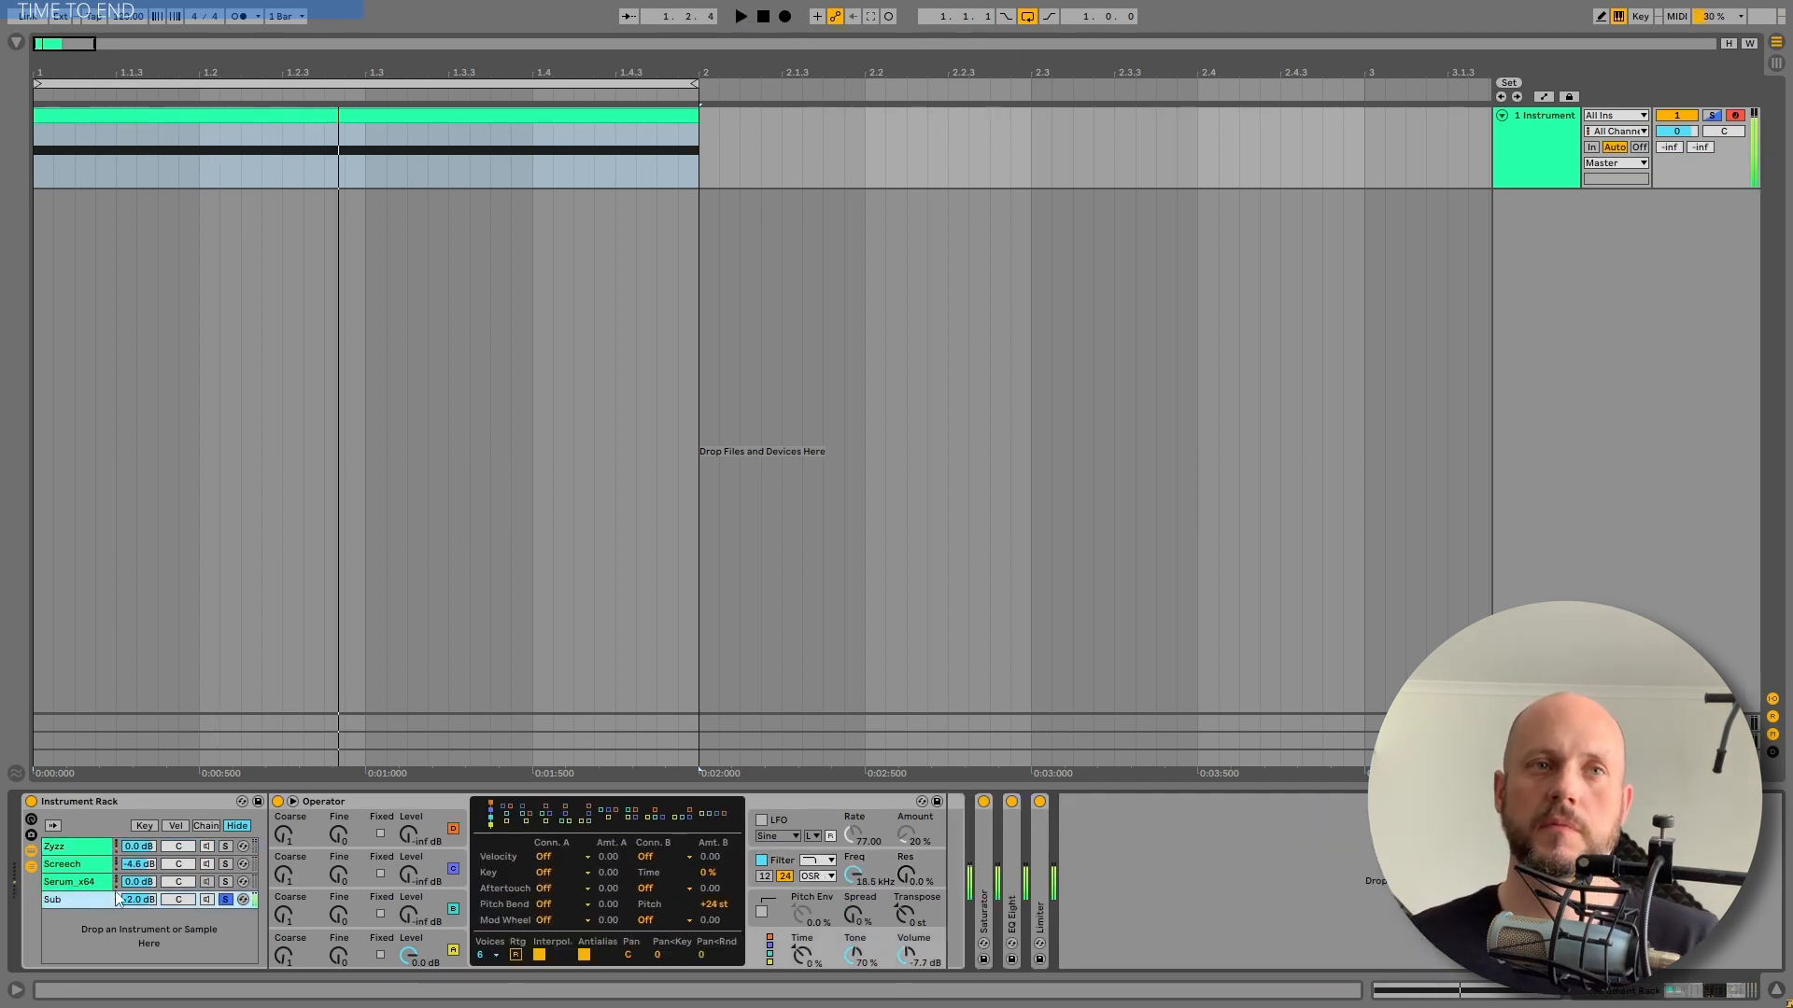
click(442, 933)
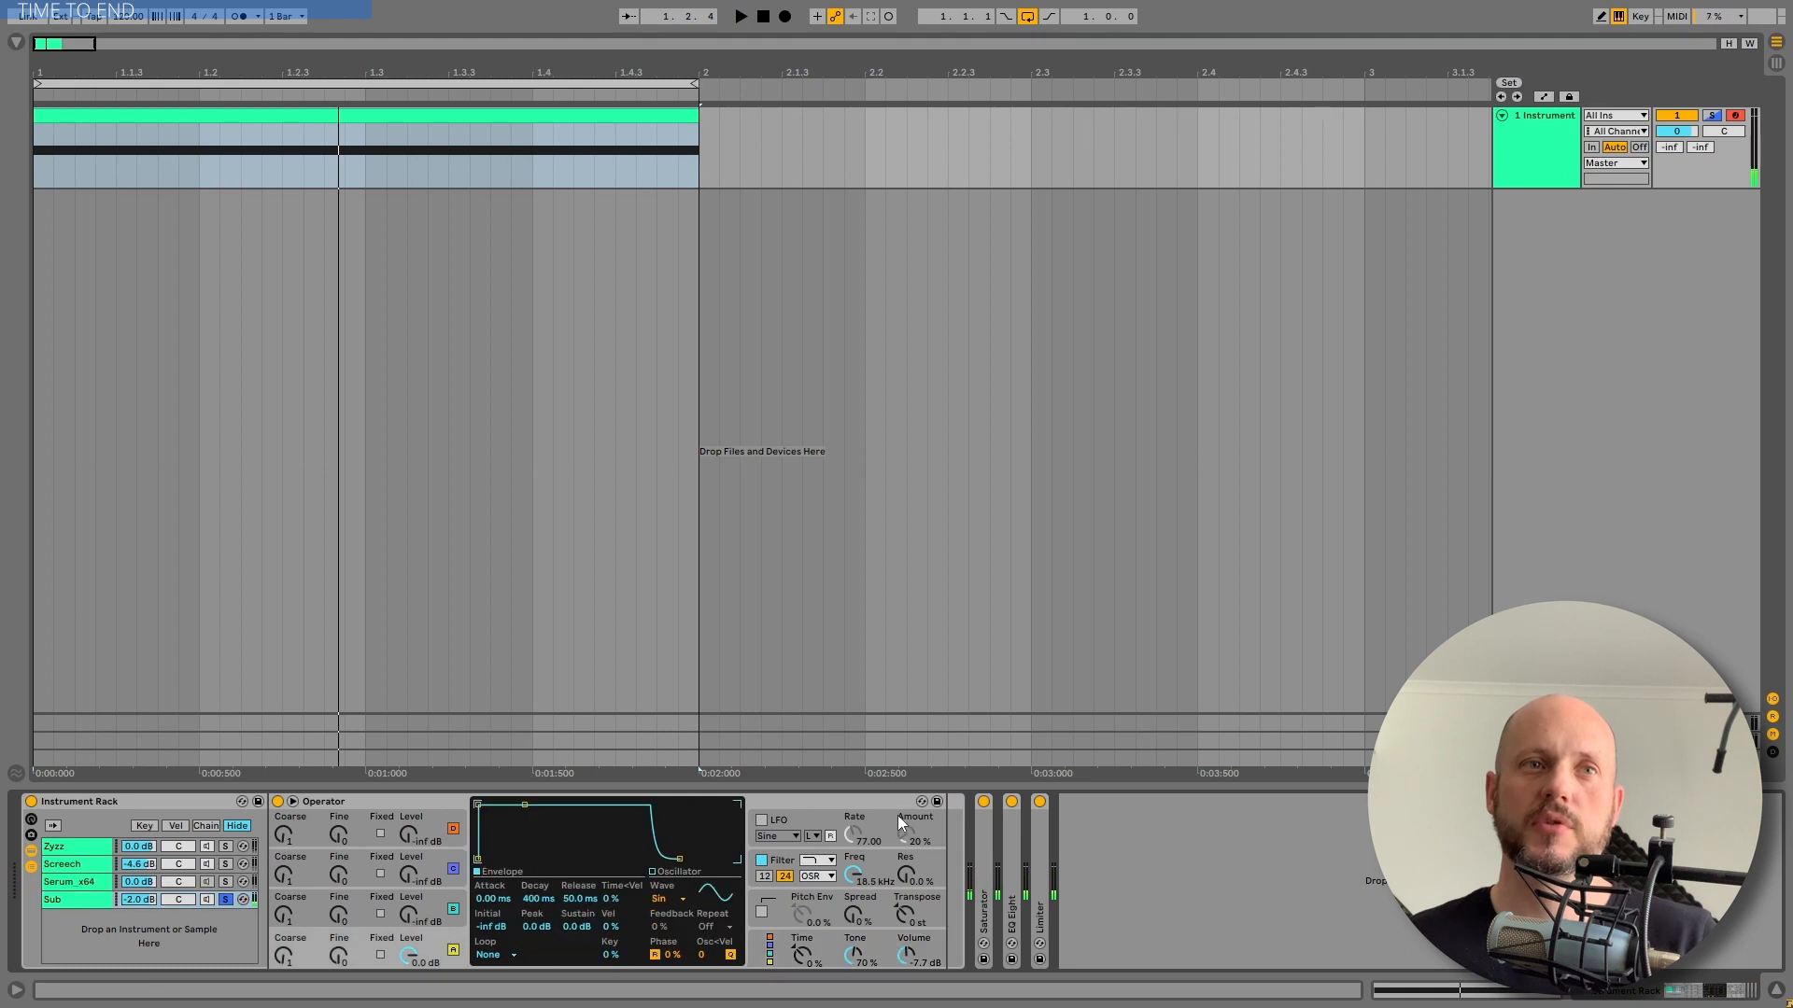
click(885, 865)
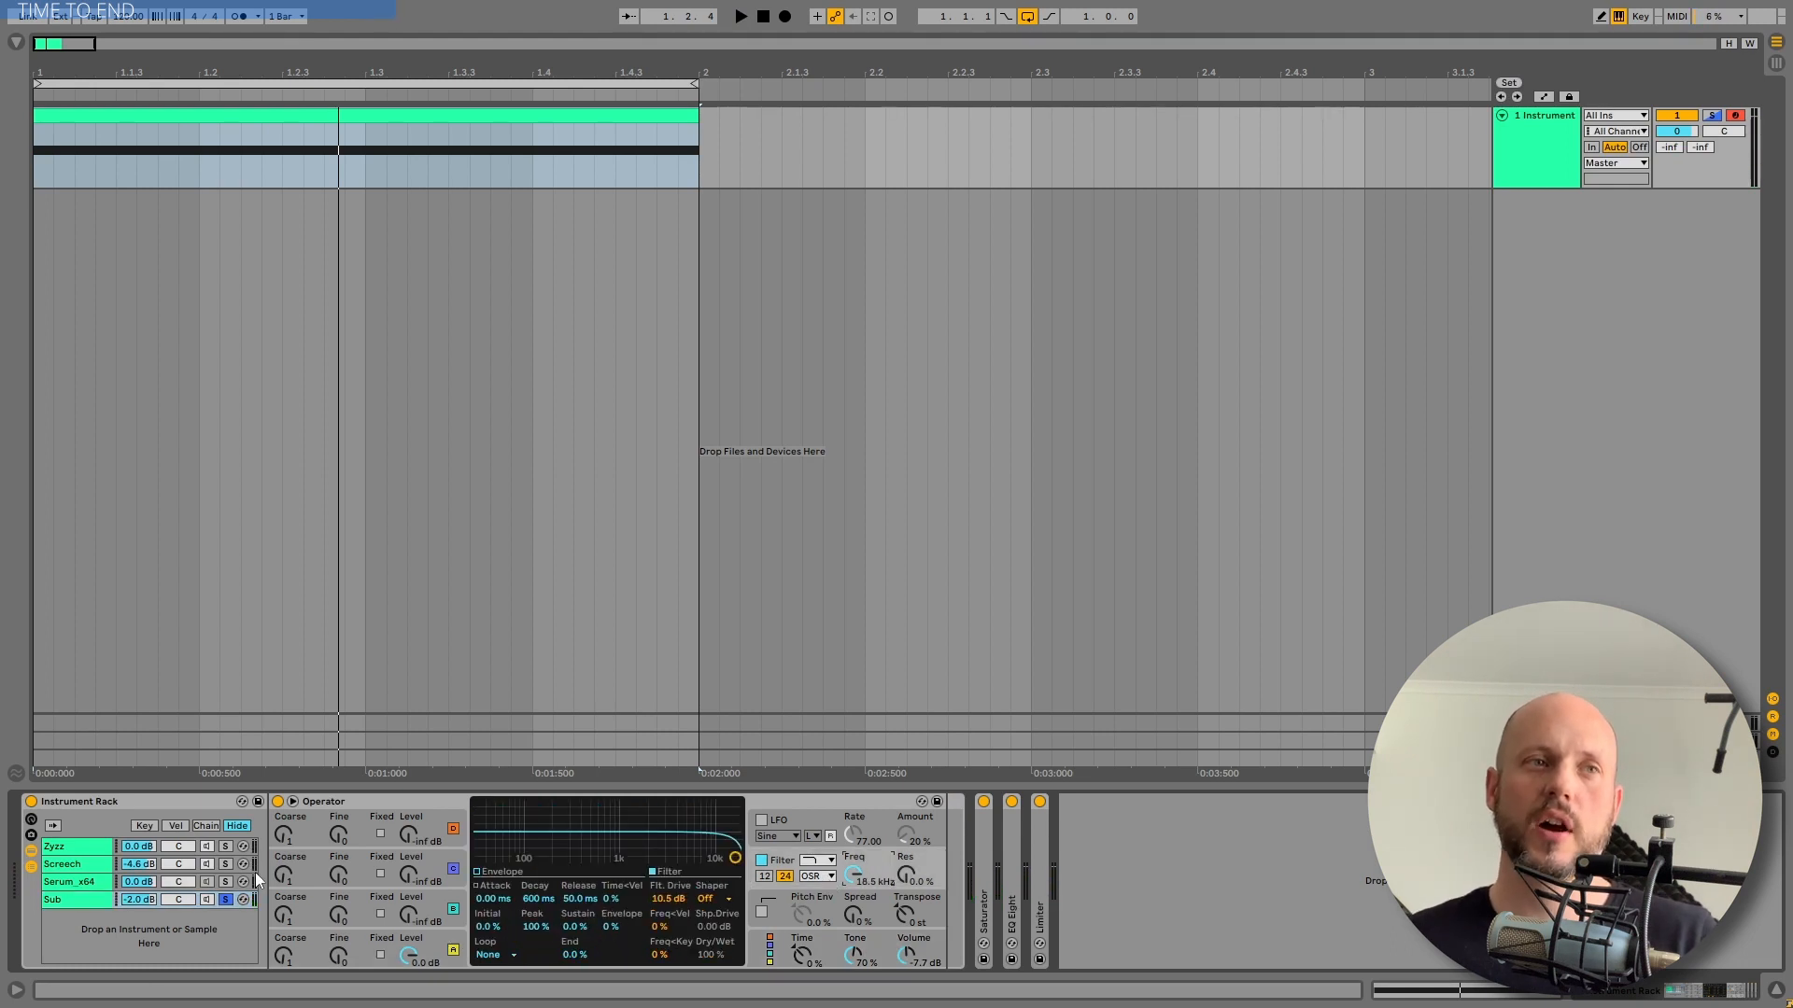
Solo the Screech chain and examine the settings of its two active Operator oscillators.
click(67, 866)
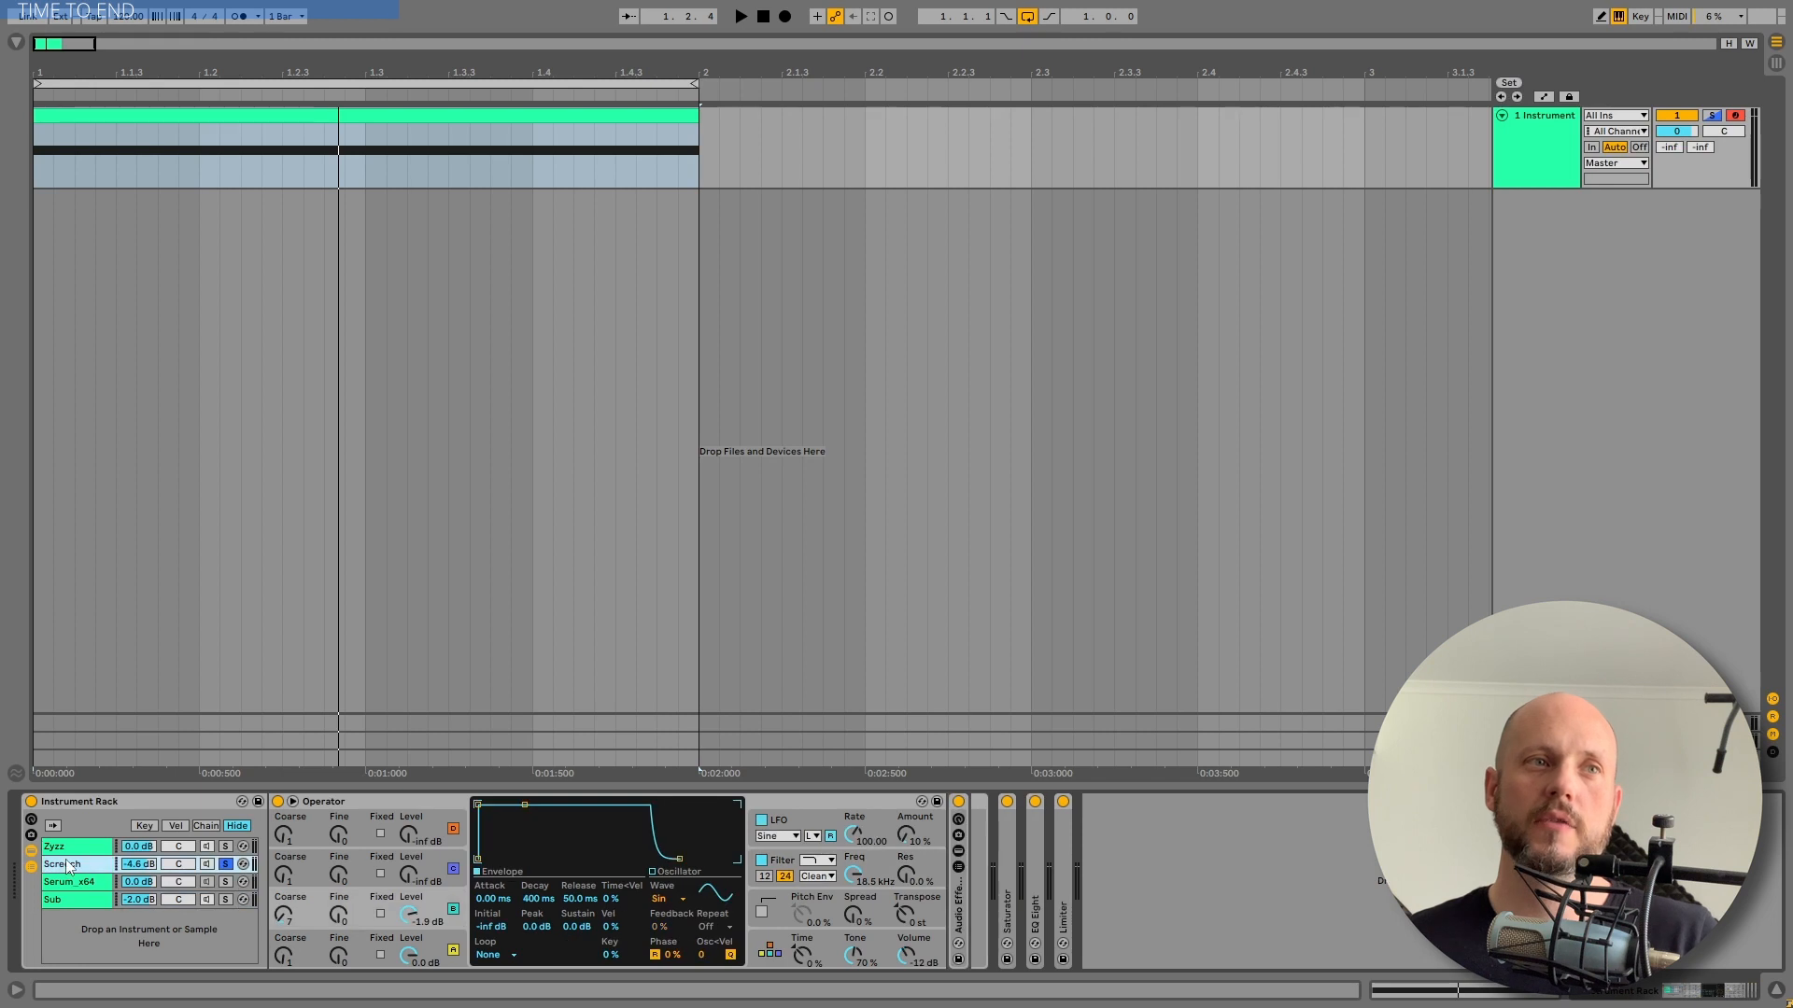
click(434, 938)
click(411, 904)
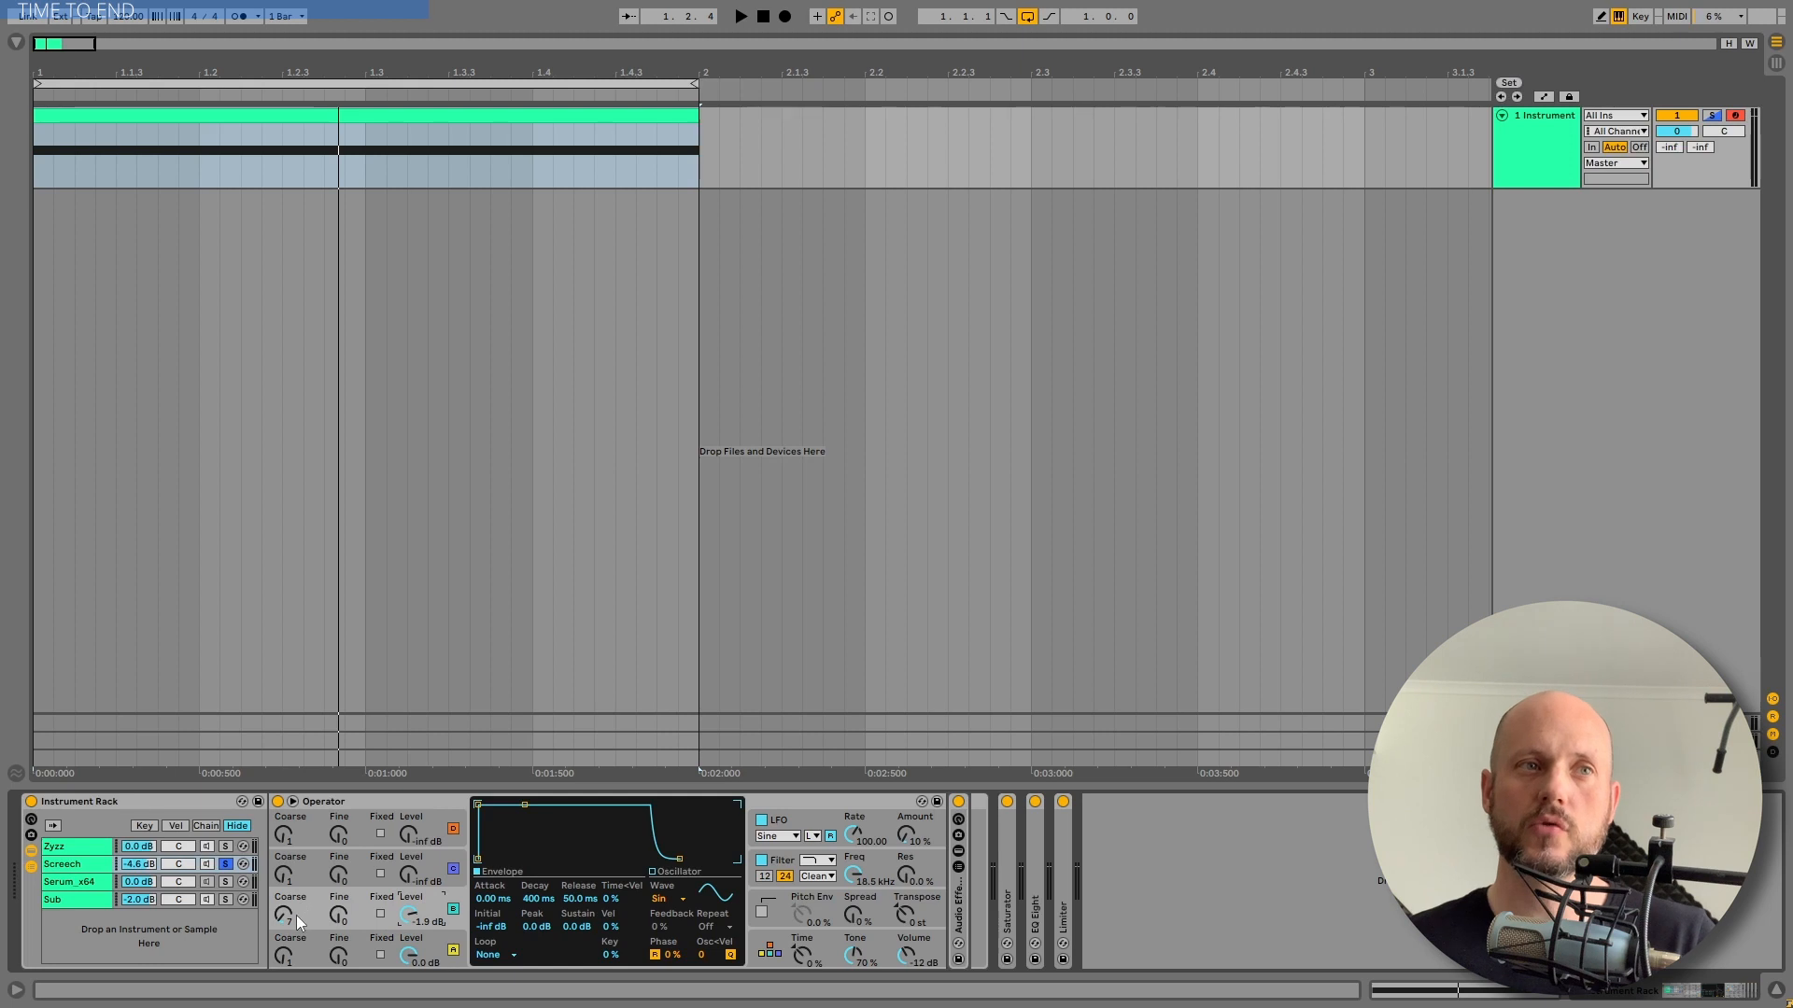
Play the soloed Screech chain and compare it with its Audio Effect Rack bypassed and active.
key(space)
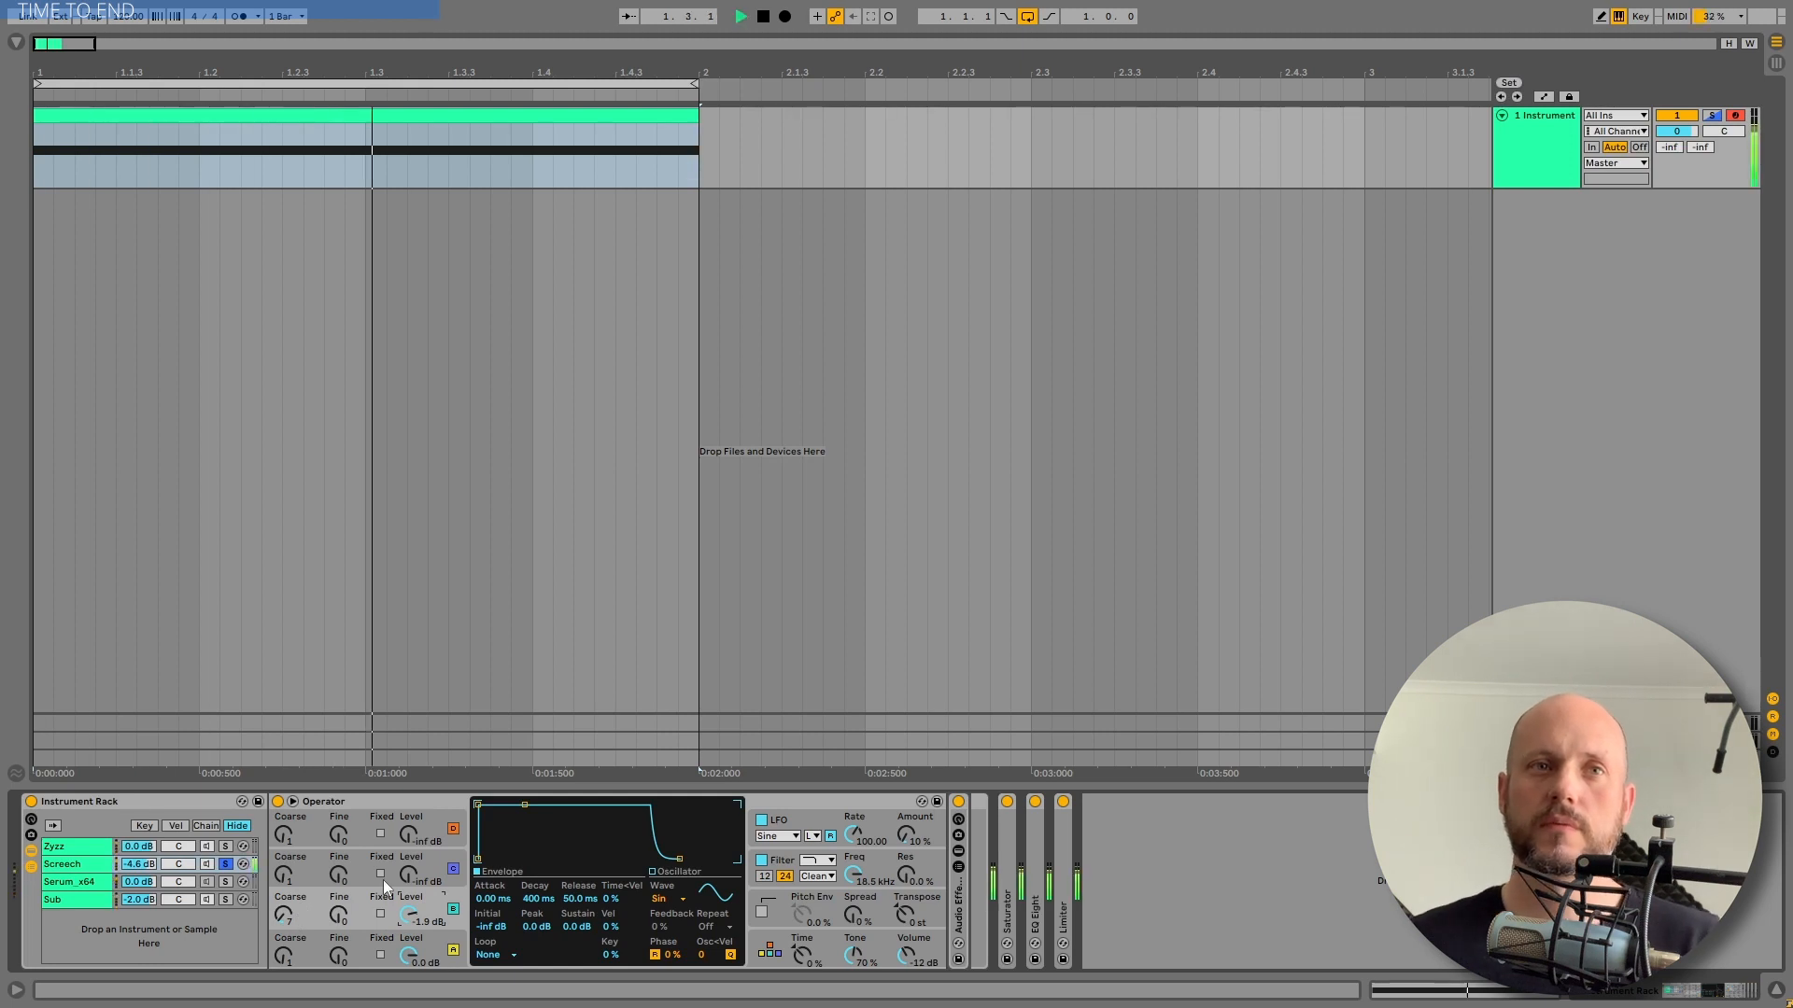
click(960, 805)
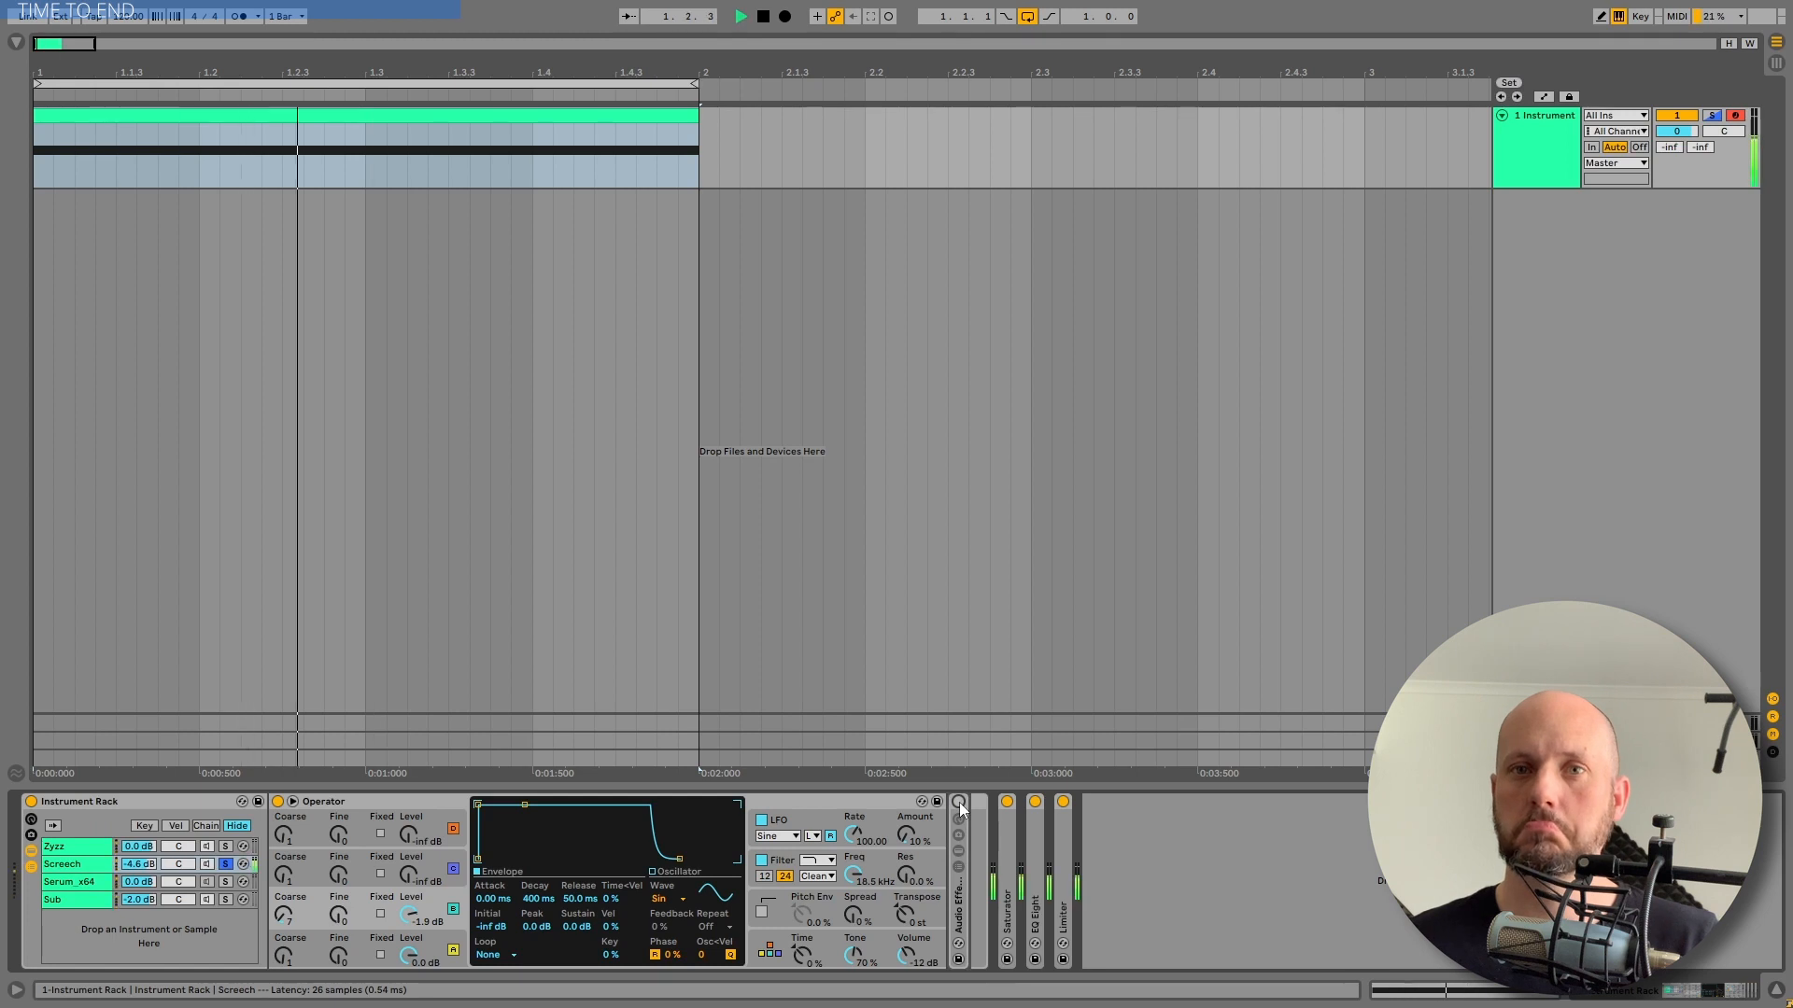
click(959, 803)
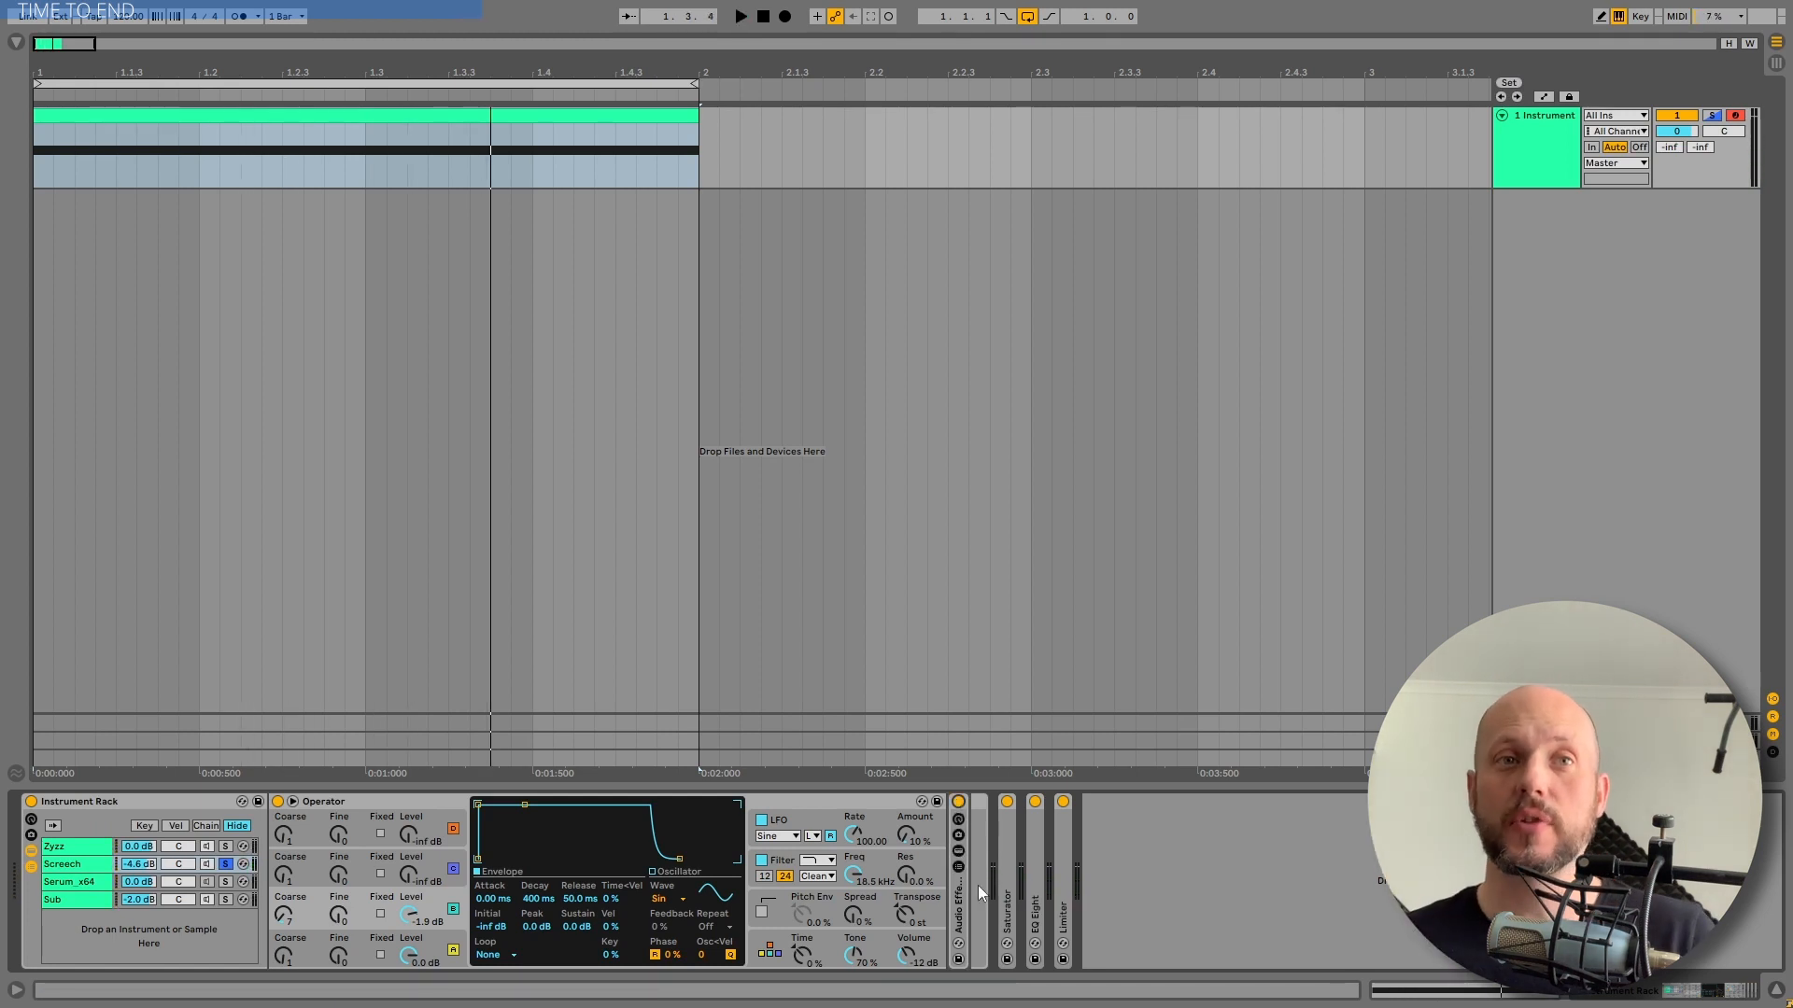
Unfold the Screech chain's effects and switch on the second Pedal, set to Fuzz, and the first Overdrive.
click(978, 885)
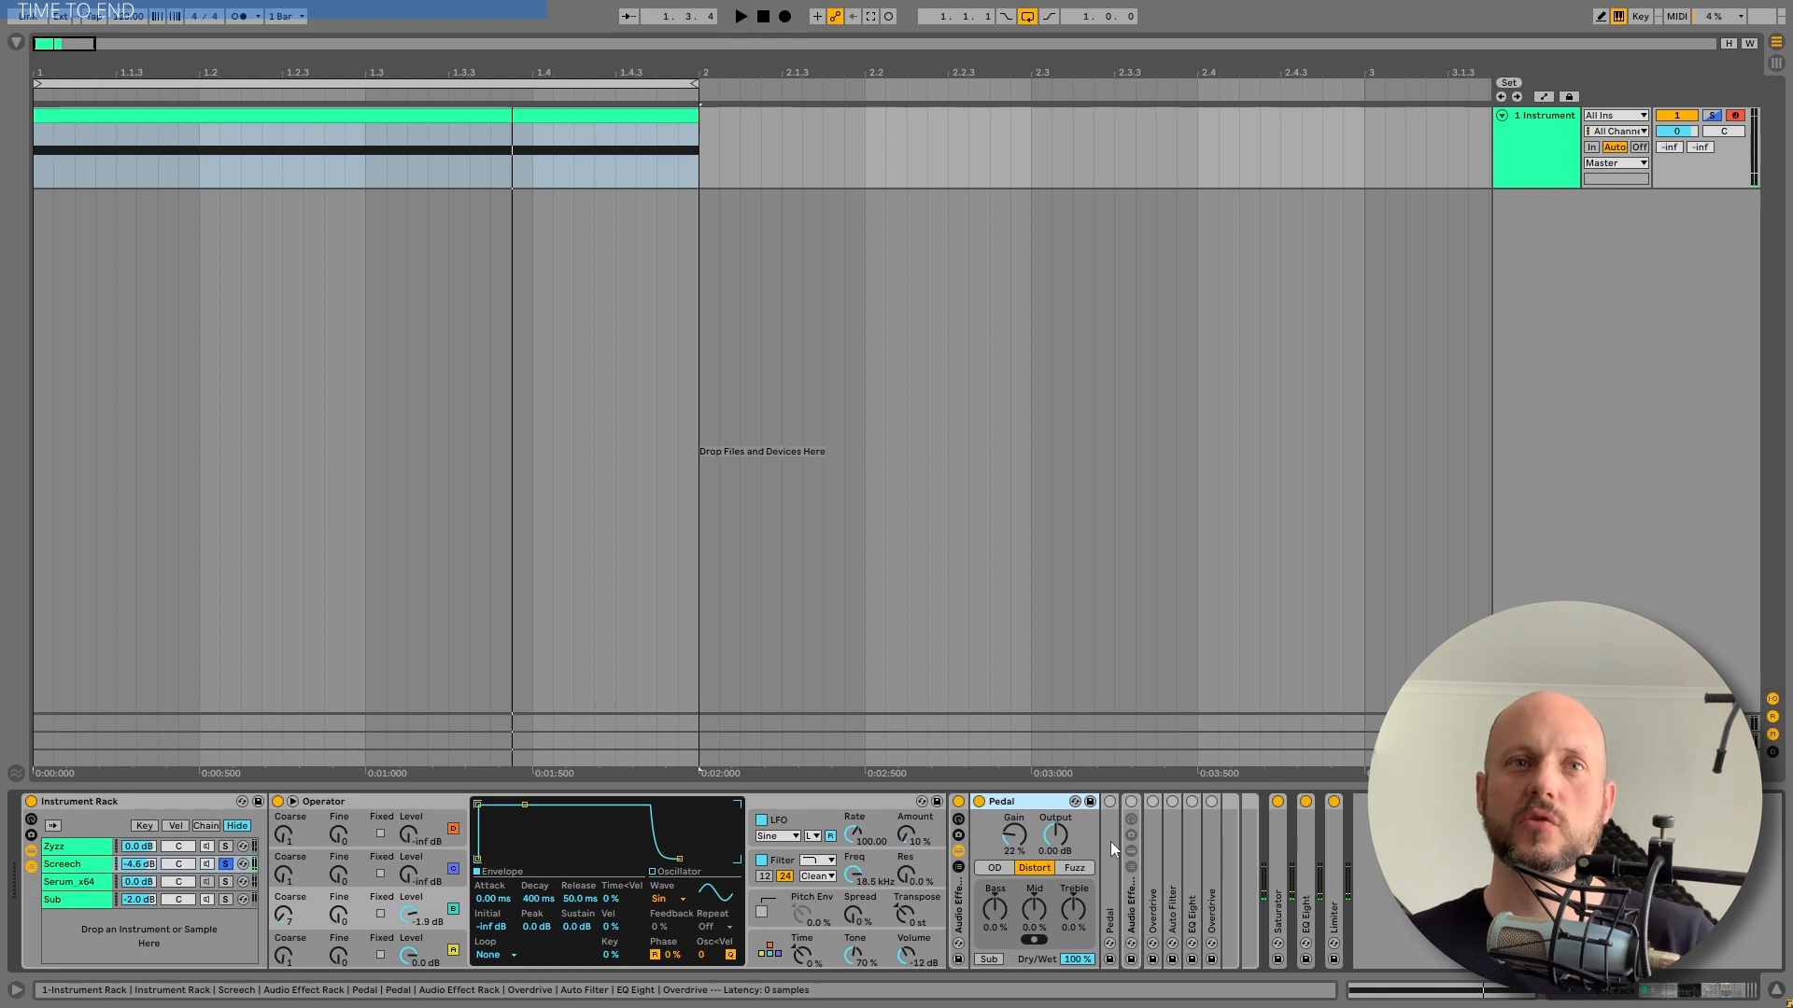
key(ctrl+v)
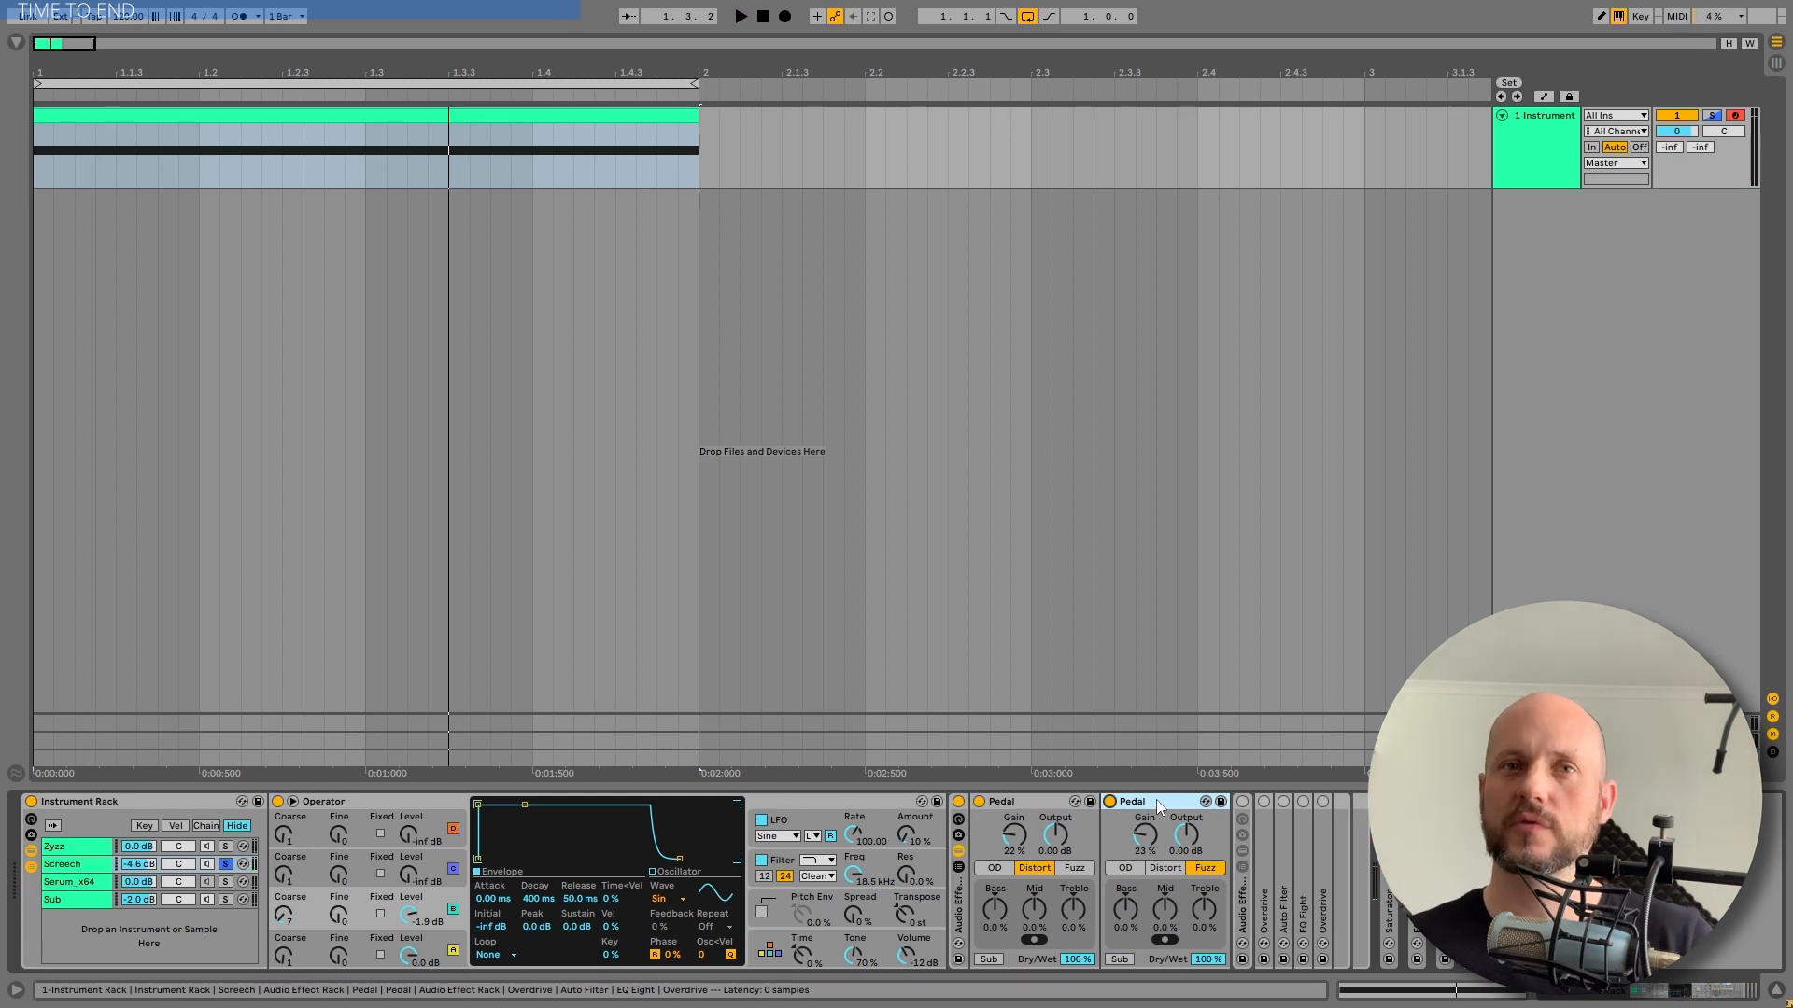
double_click(1262, 820)
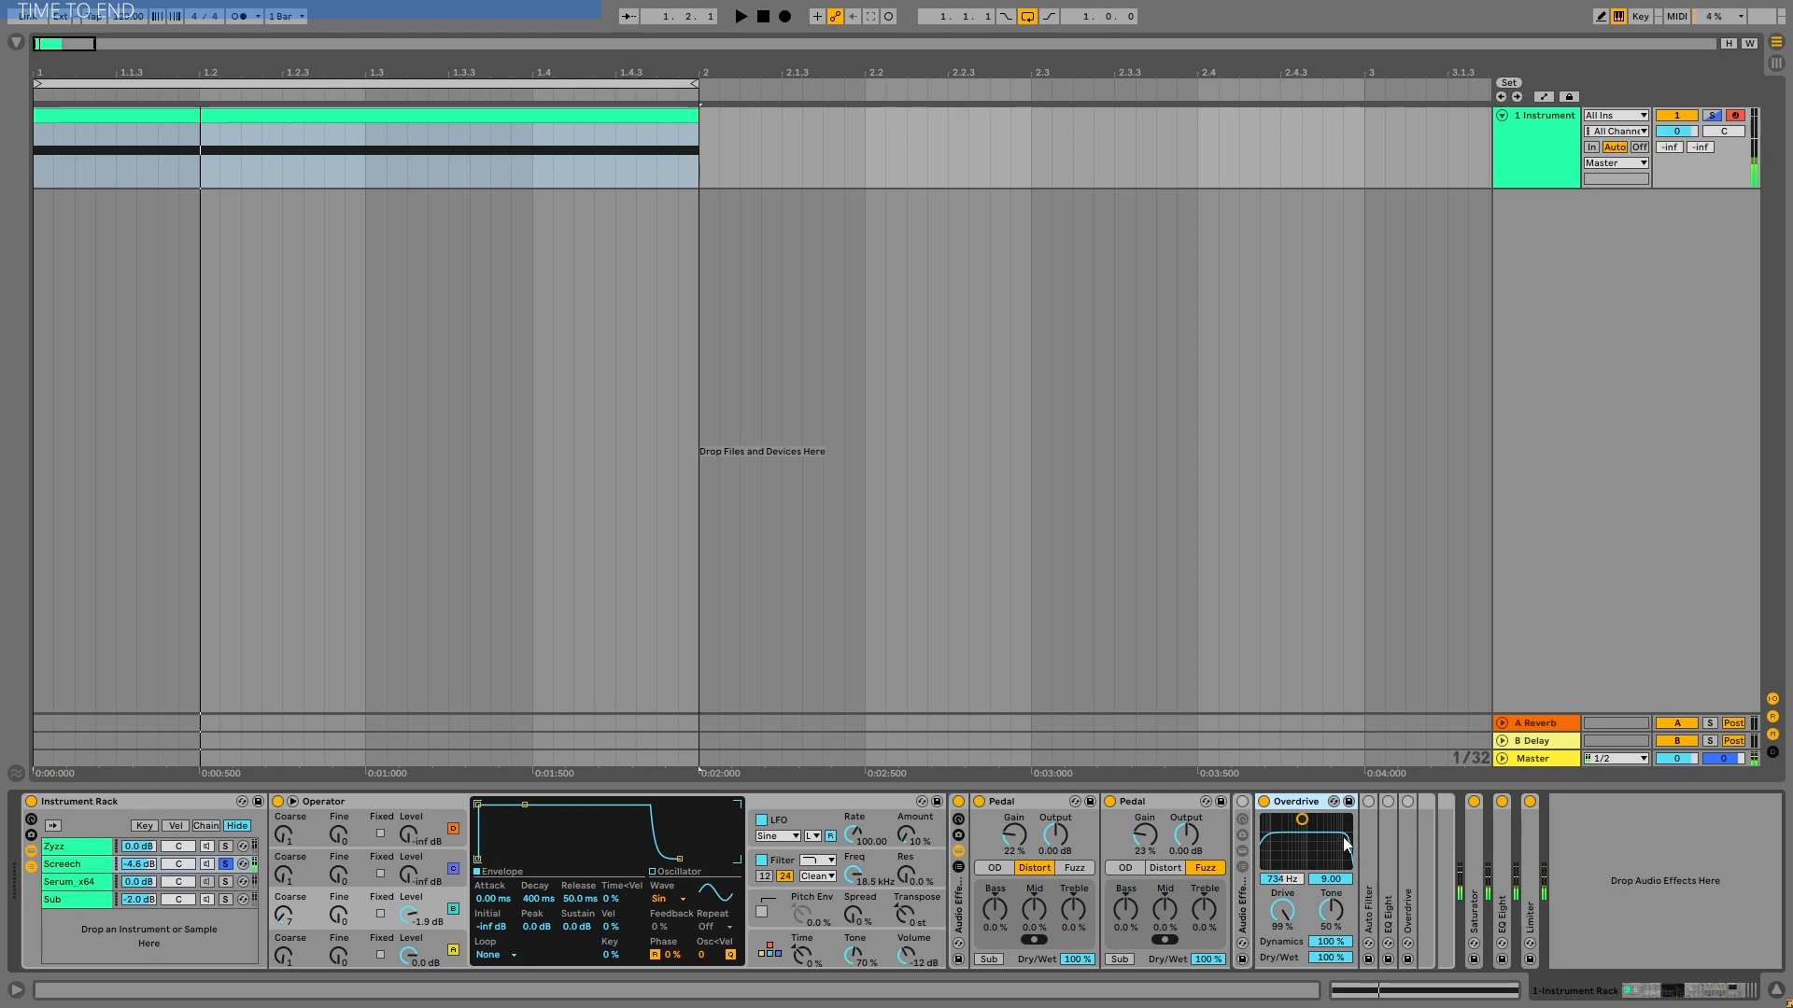
Unsolo the Screech chain, switch on its unfolded Auto Filter, and audition the full rack.
click(224, 865)
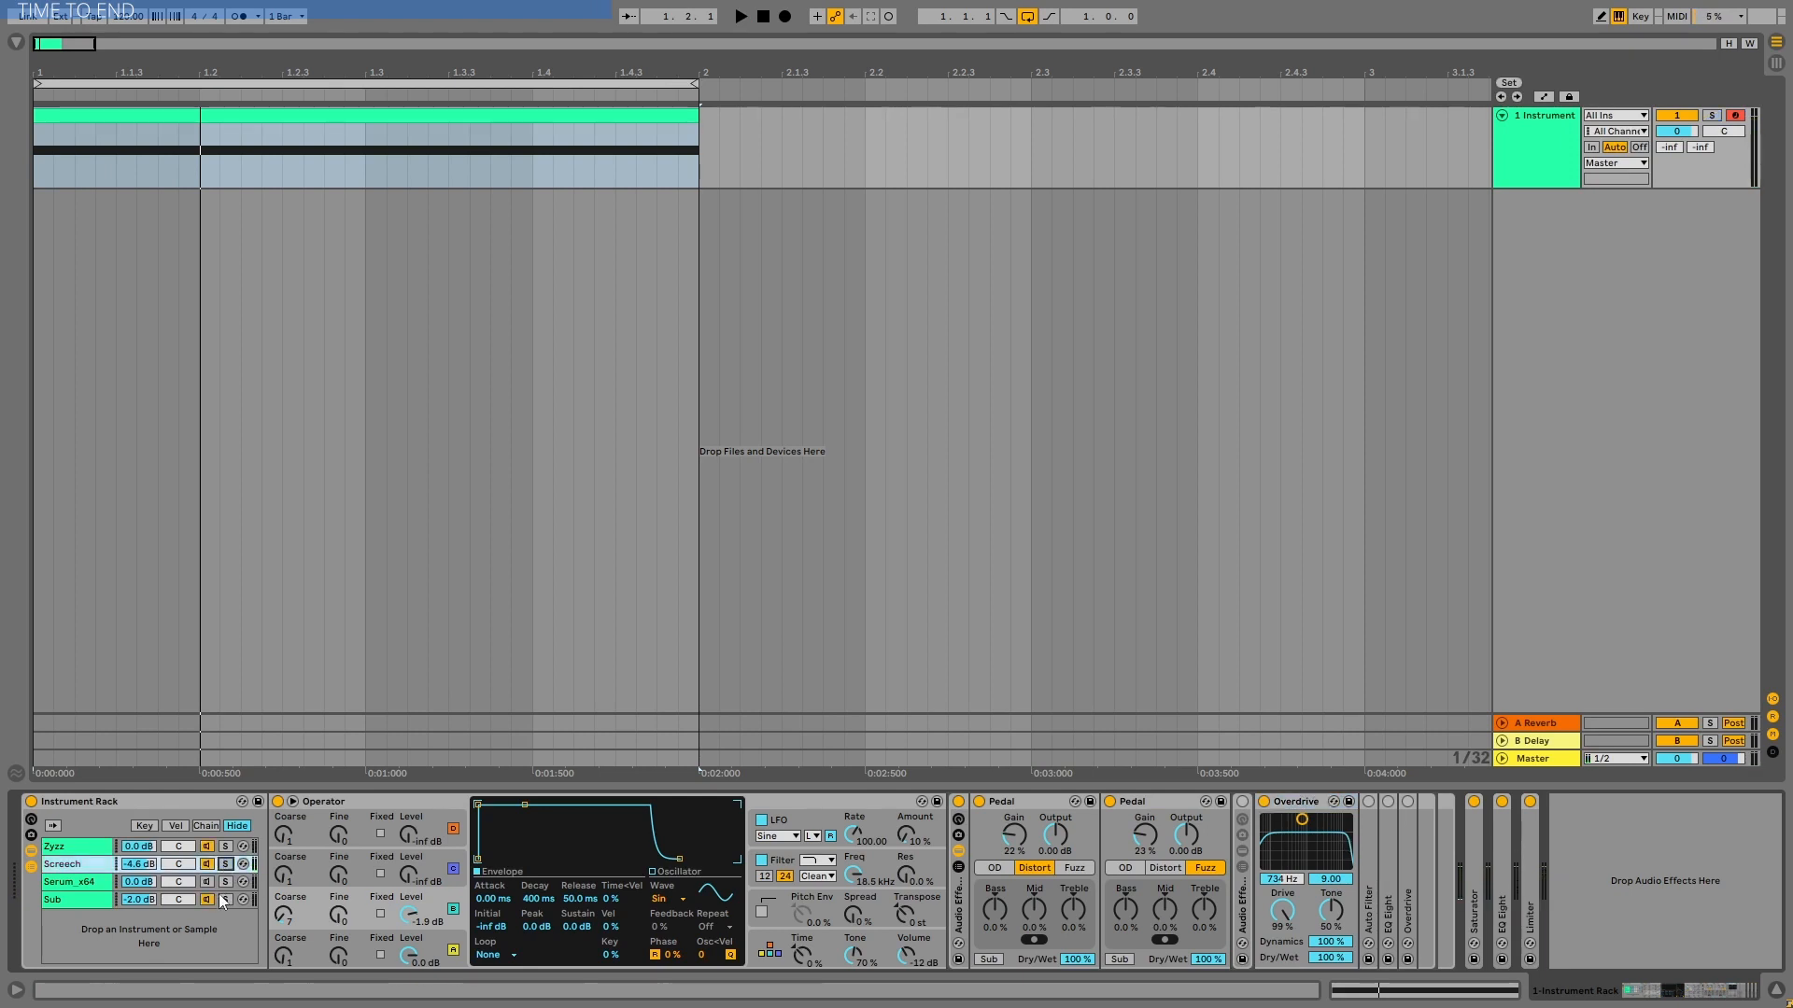
click(959, 889)
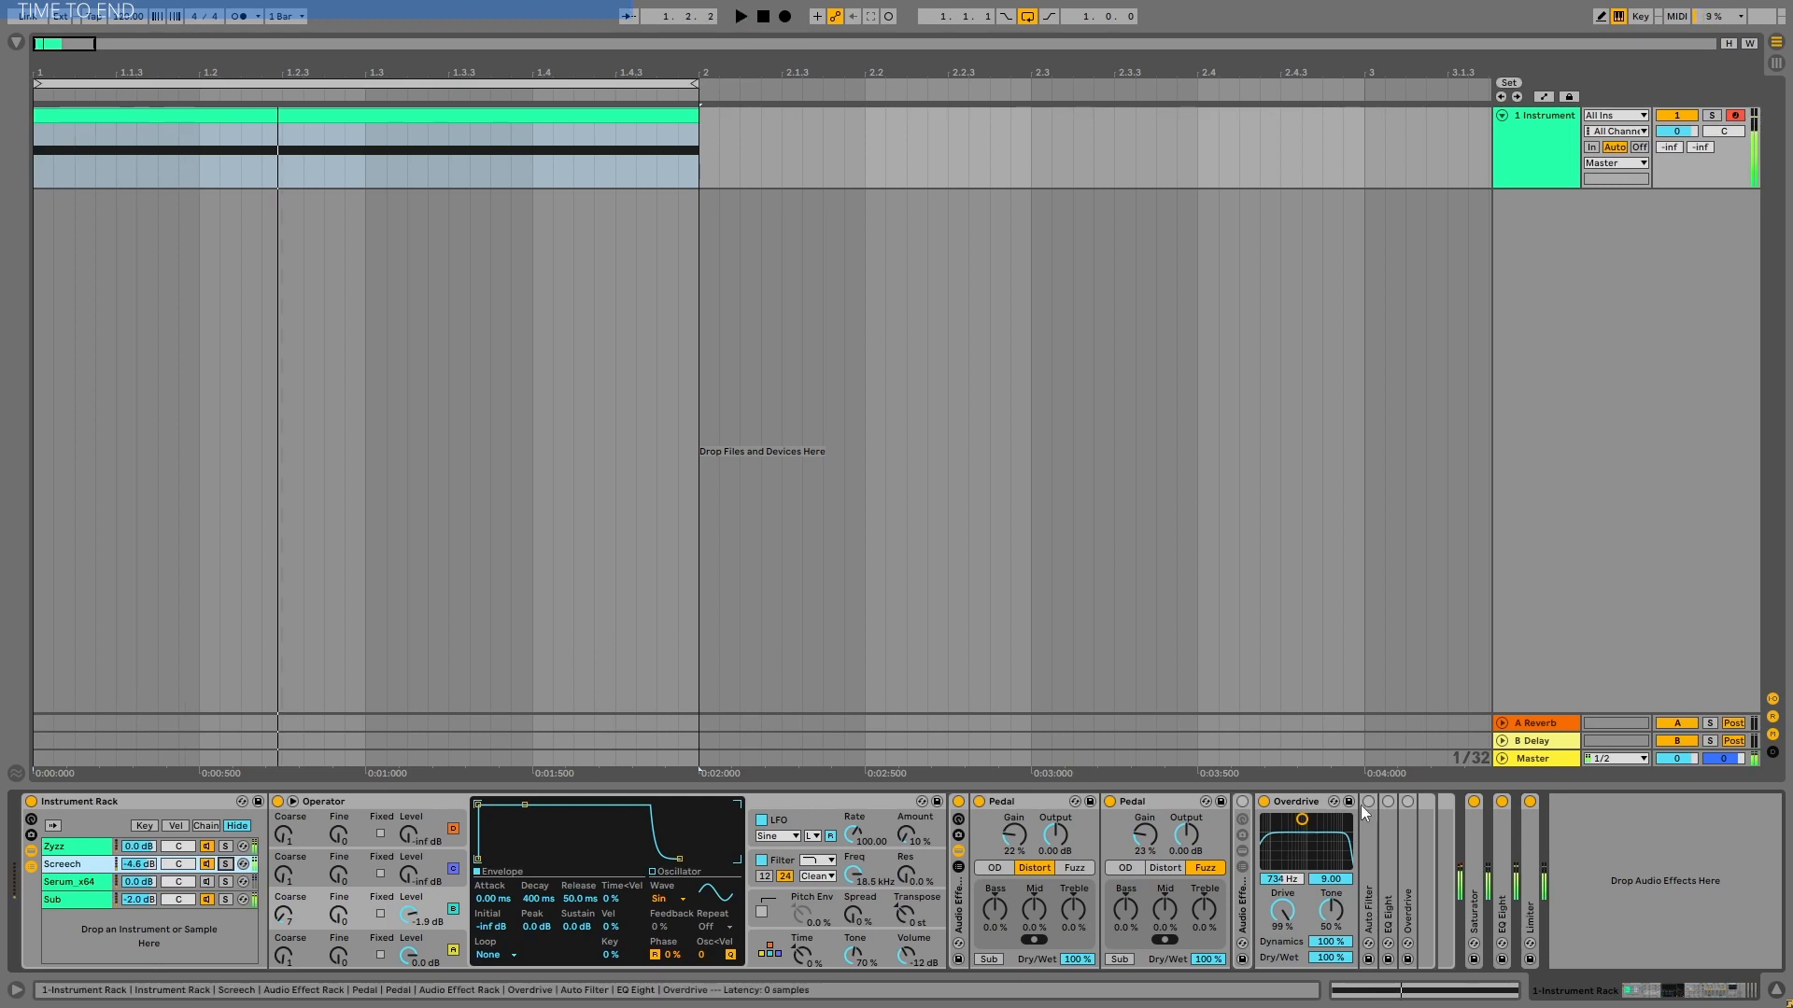
double_click(1371, 827)
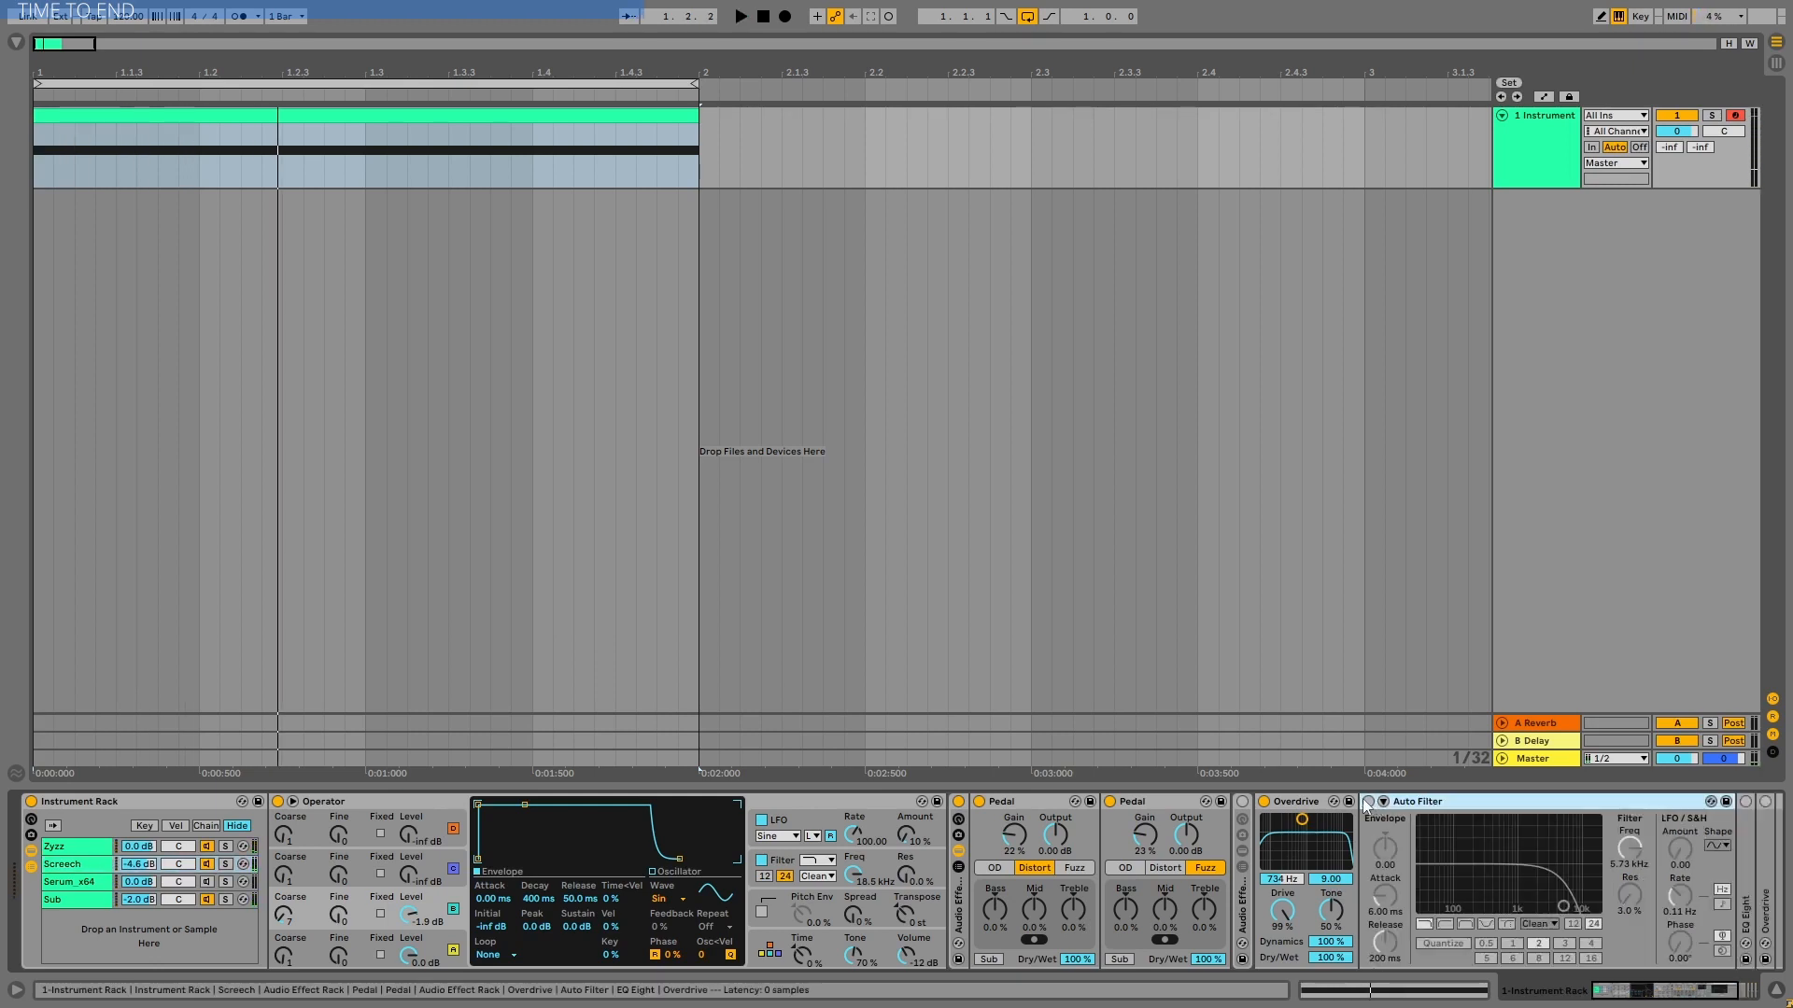
click(1369, 801)
drag(1632, 992, 1657, 992)
key(space)
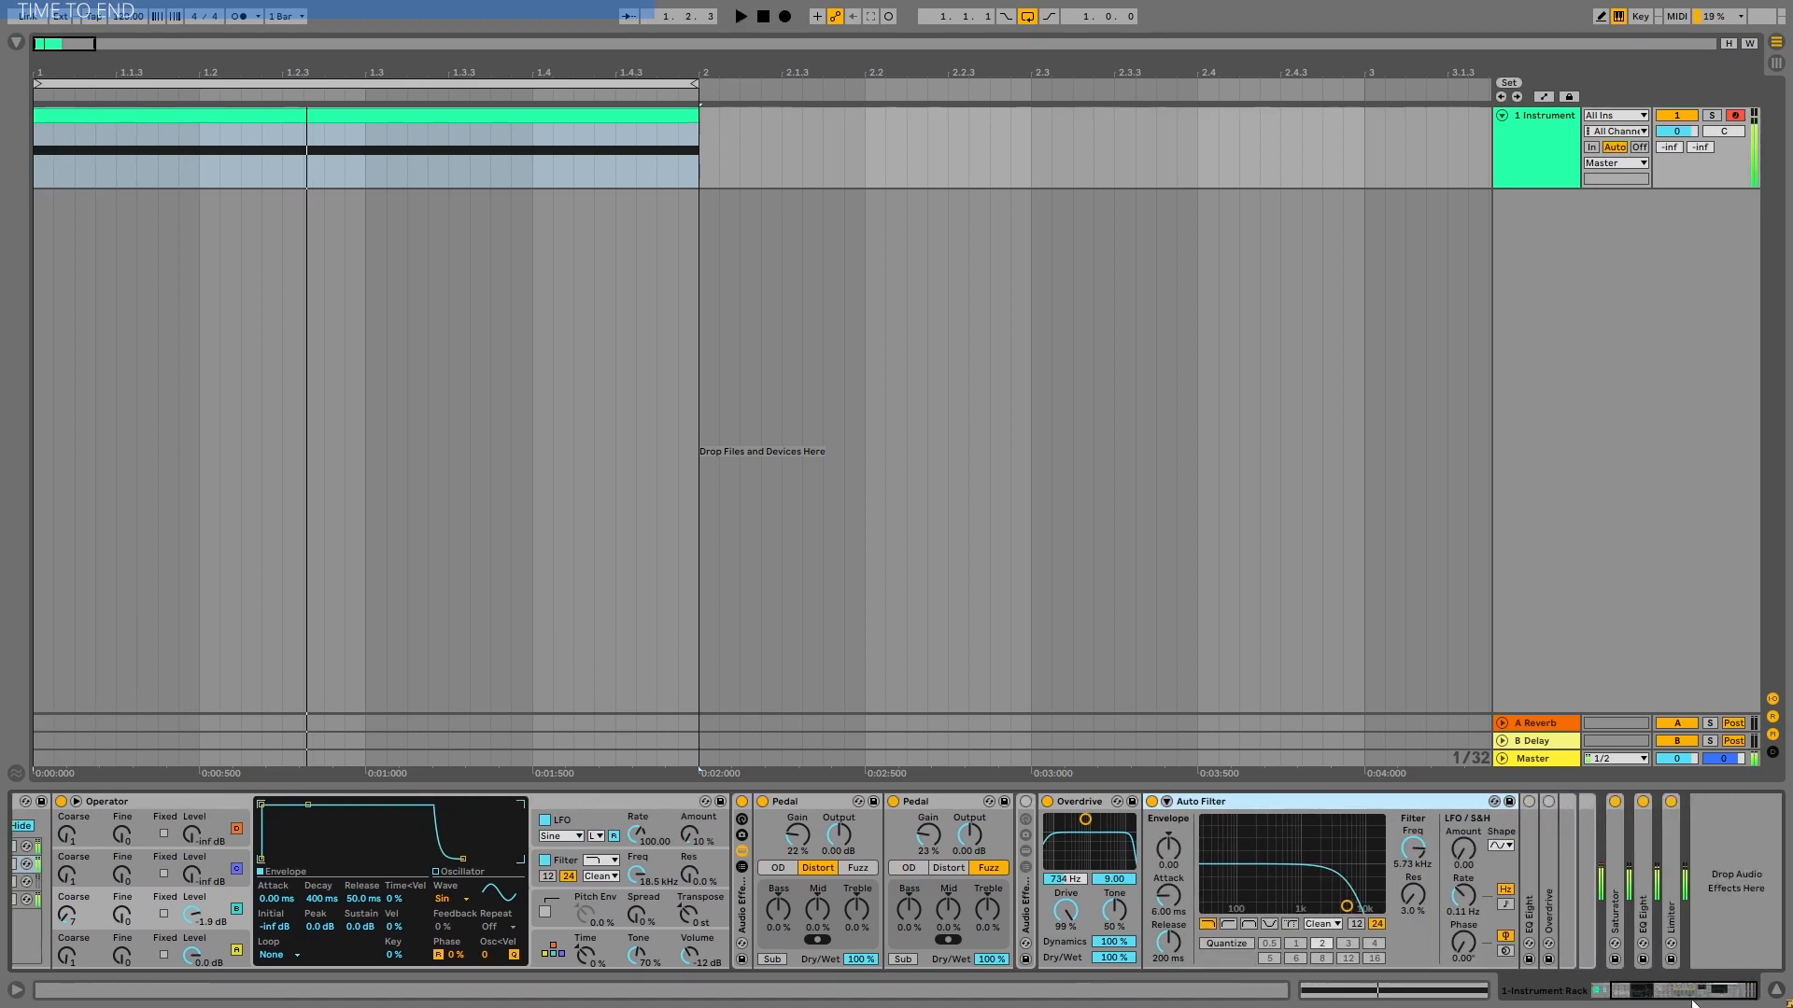
Unfold and switch on the EQ Eight after the Auto Filter, and play the clip to check its effect.
double_click(1533, 825)
click(1529, 802)
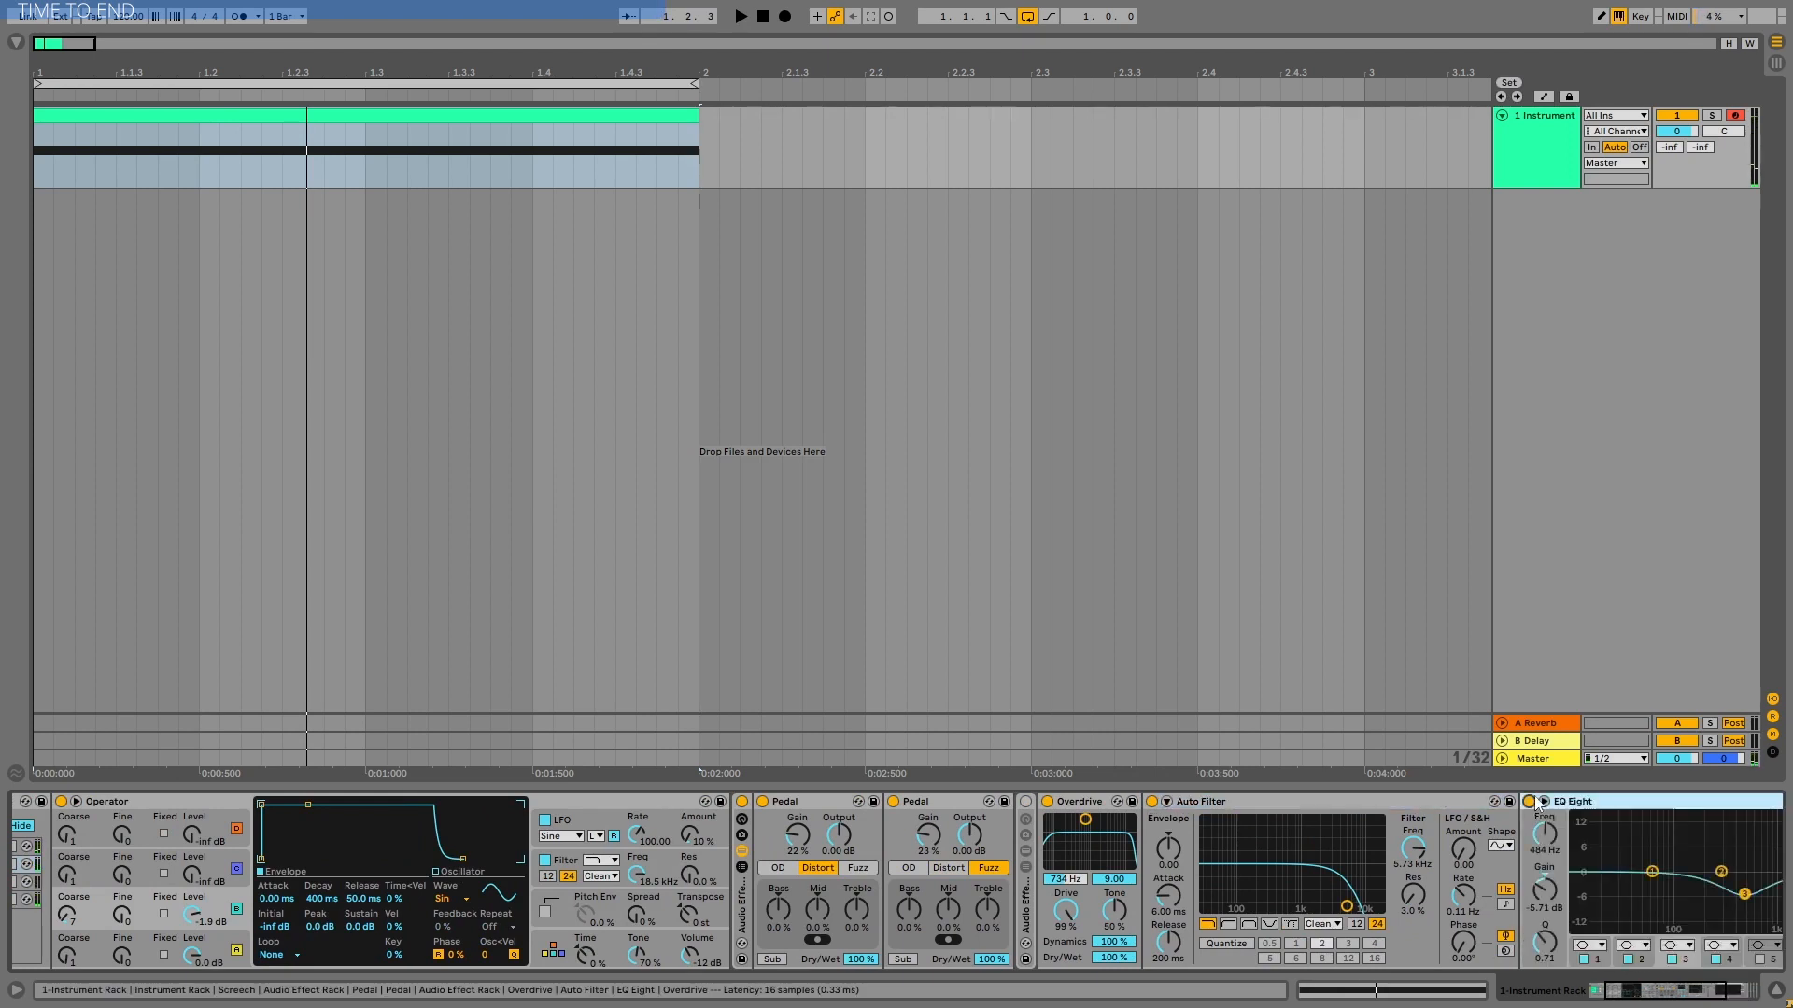
drag(1675, 989, 1707, 991)
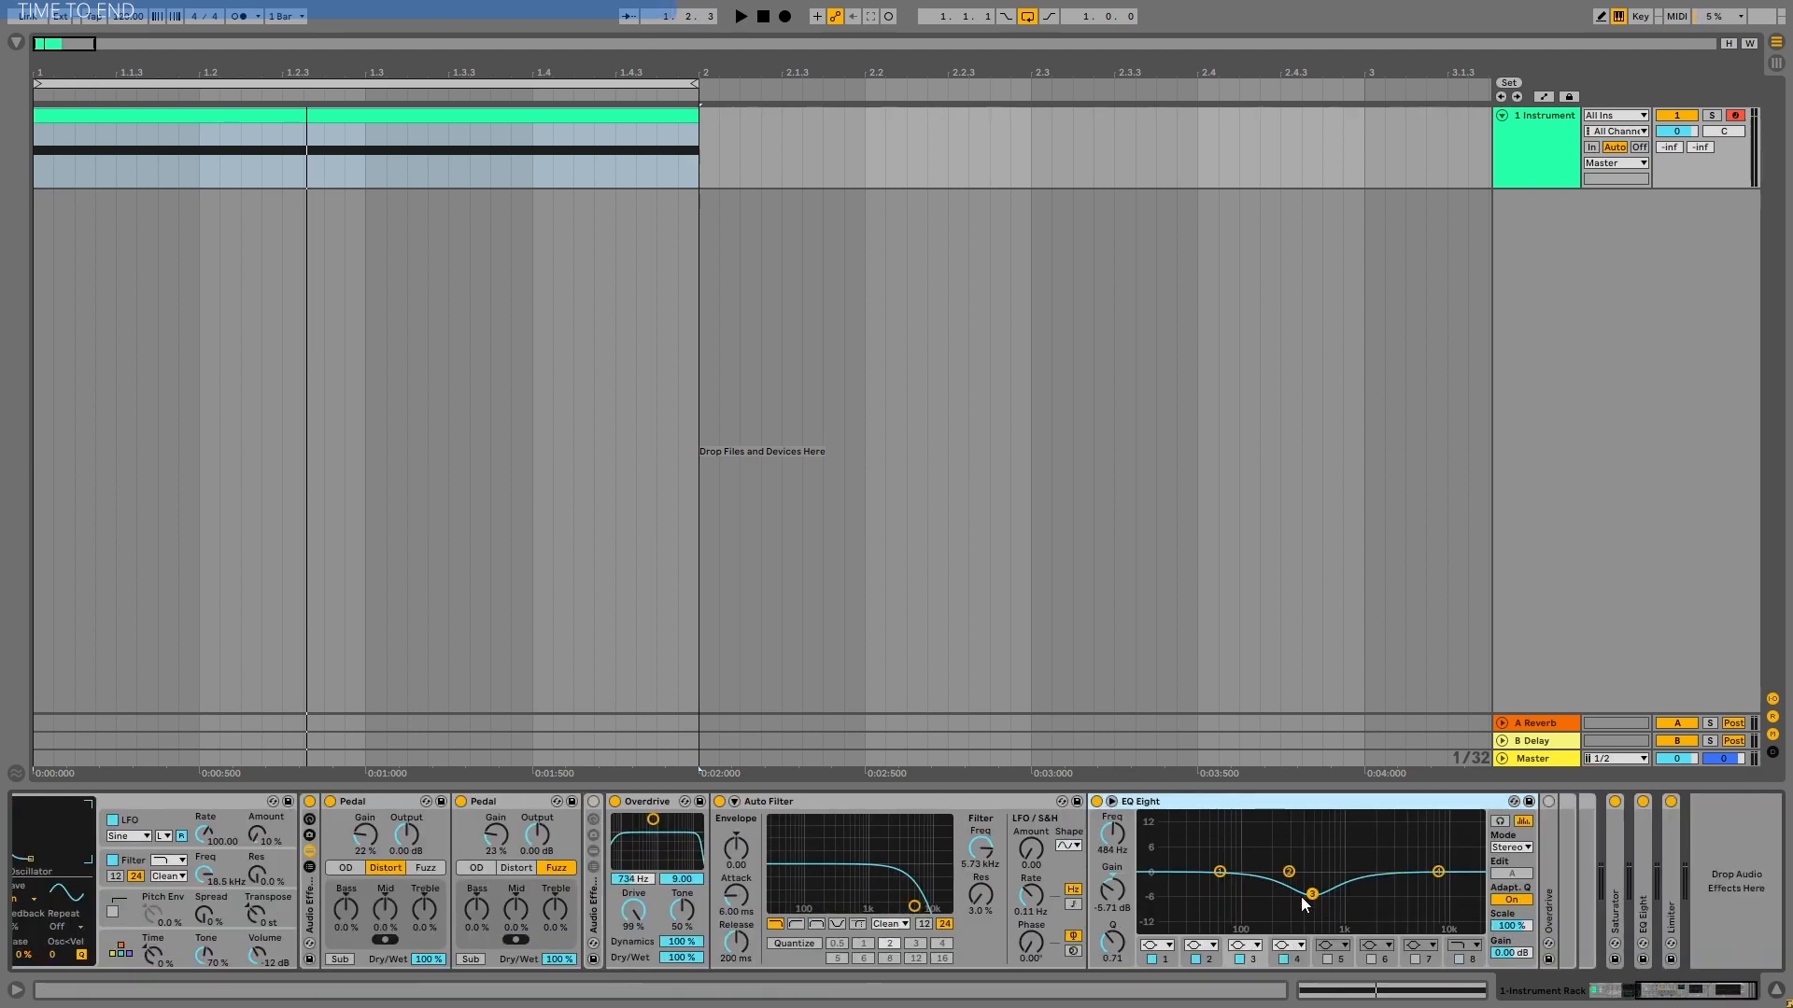
key(space)
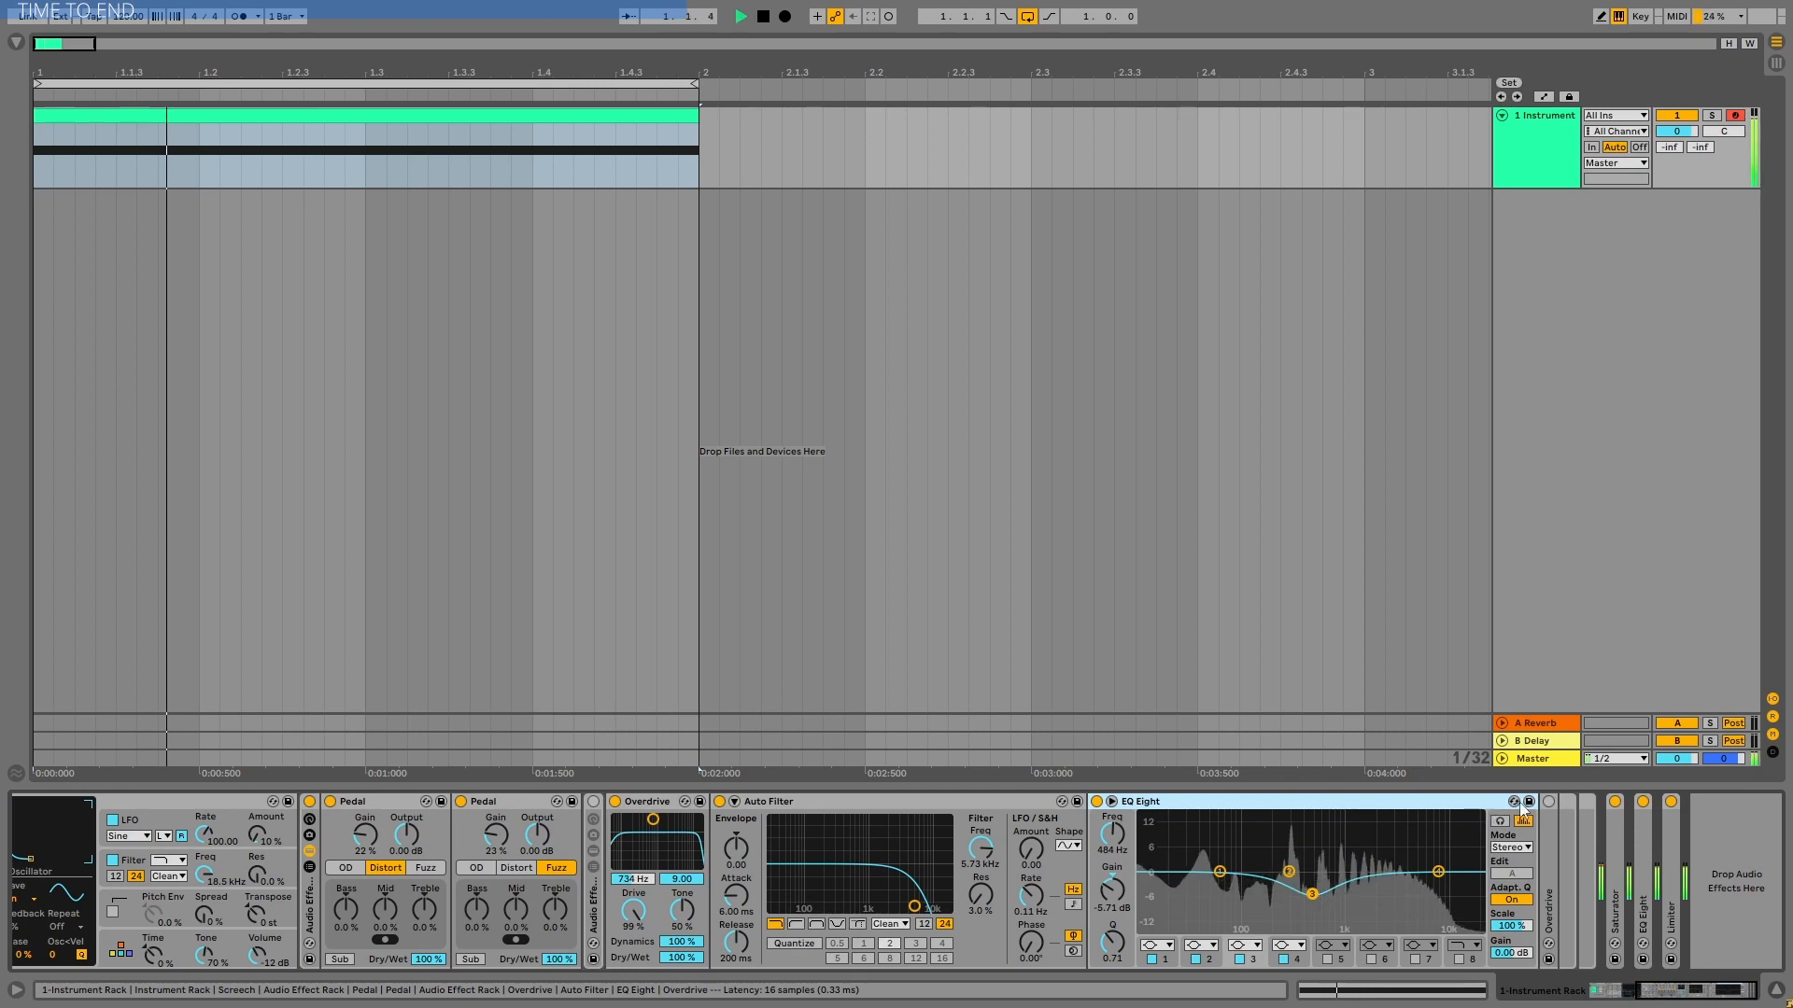
key(space)
Switch on and unfold the Overdrive that follows the EQ Eight.
click(1548, 802)
double_click(1549, 837)
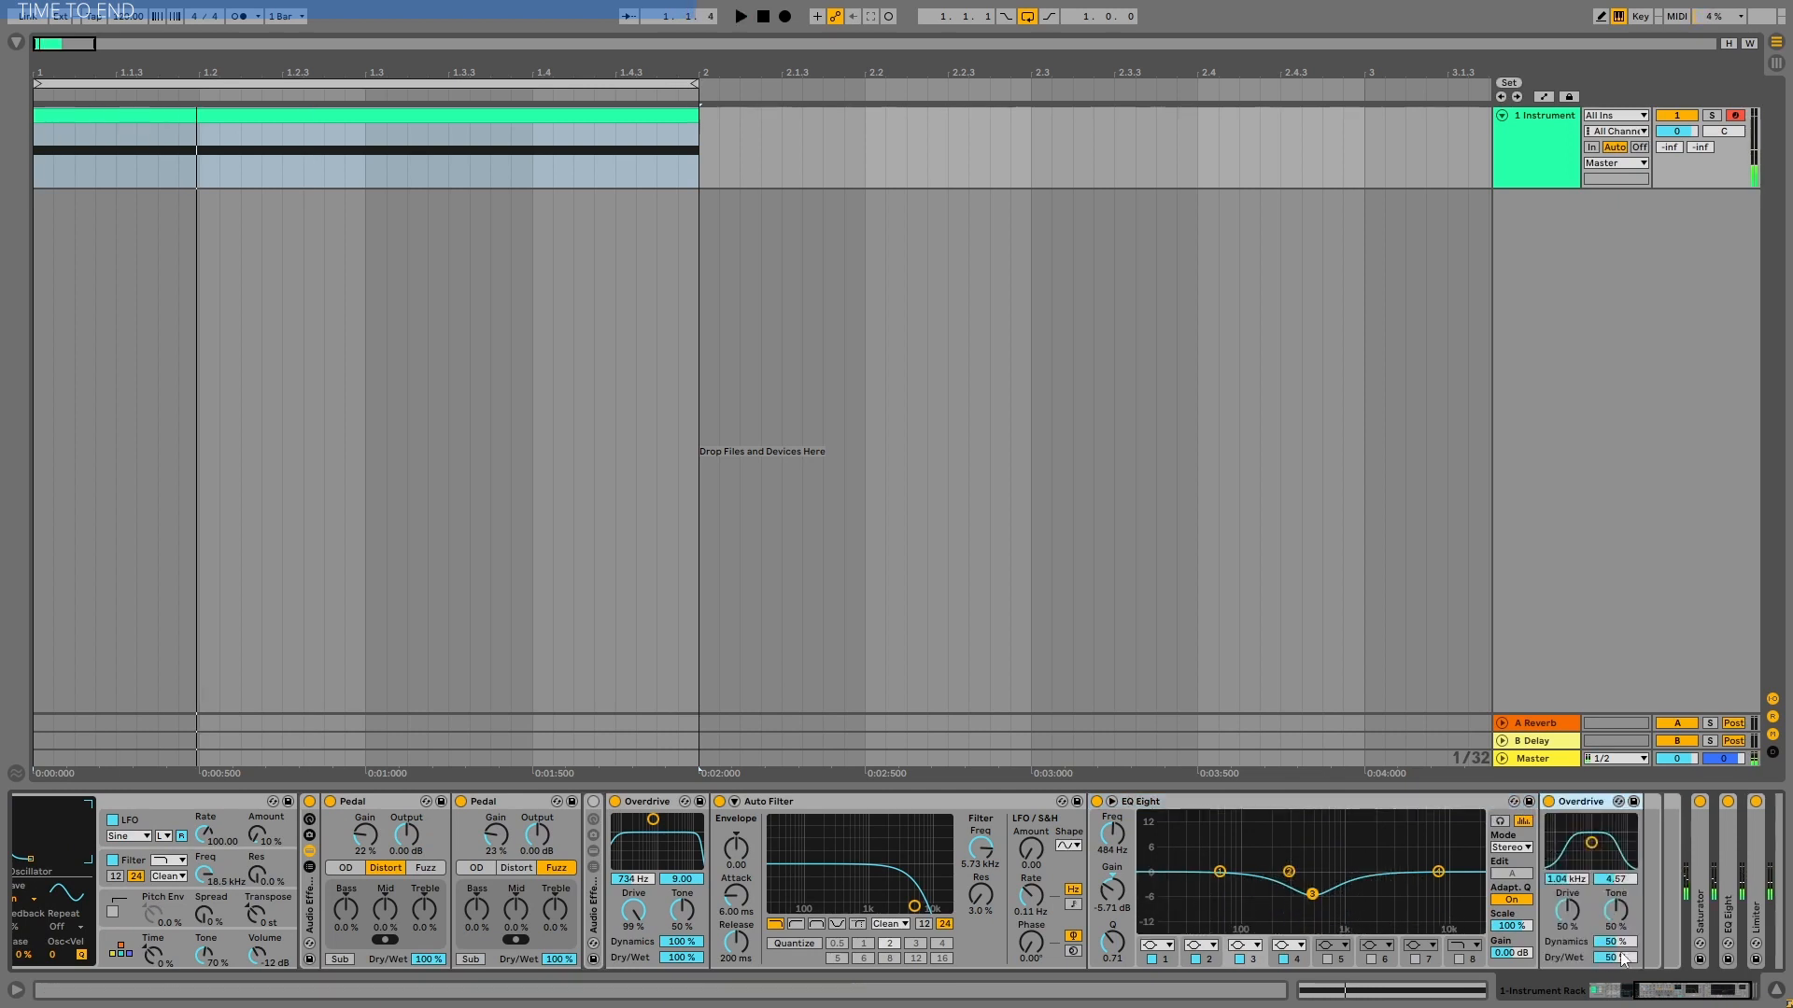
click(1591, 843)
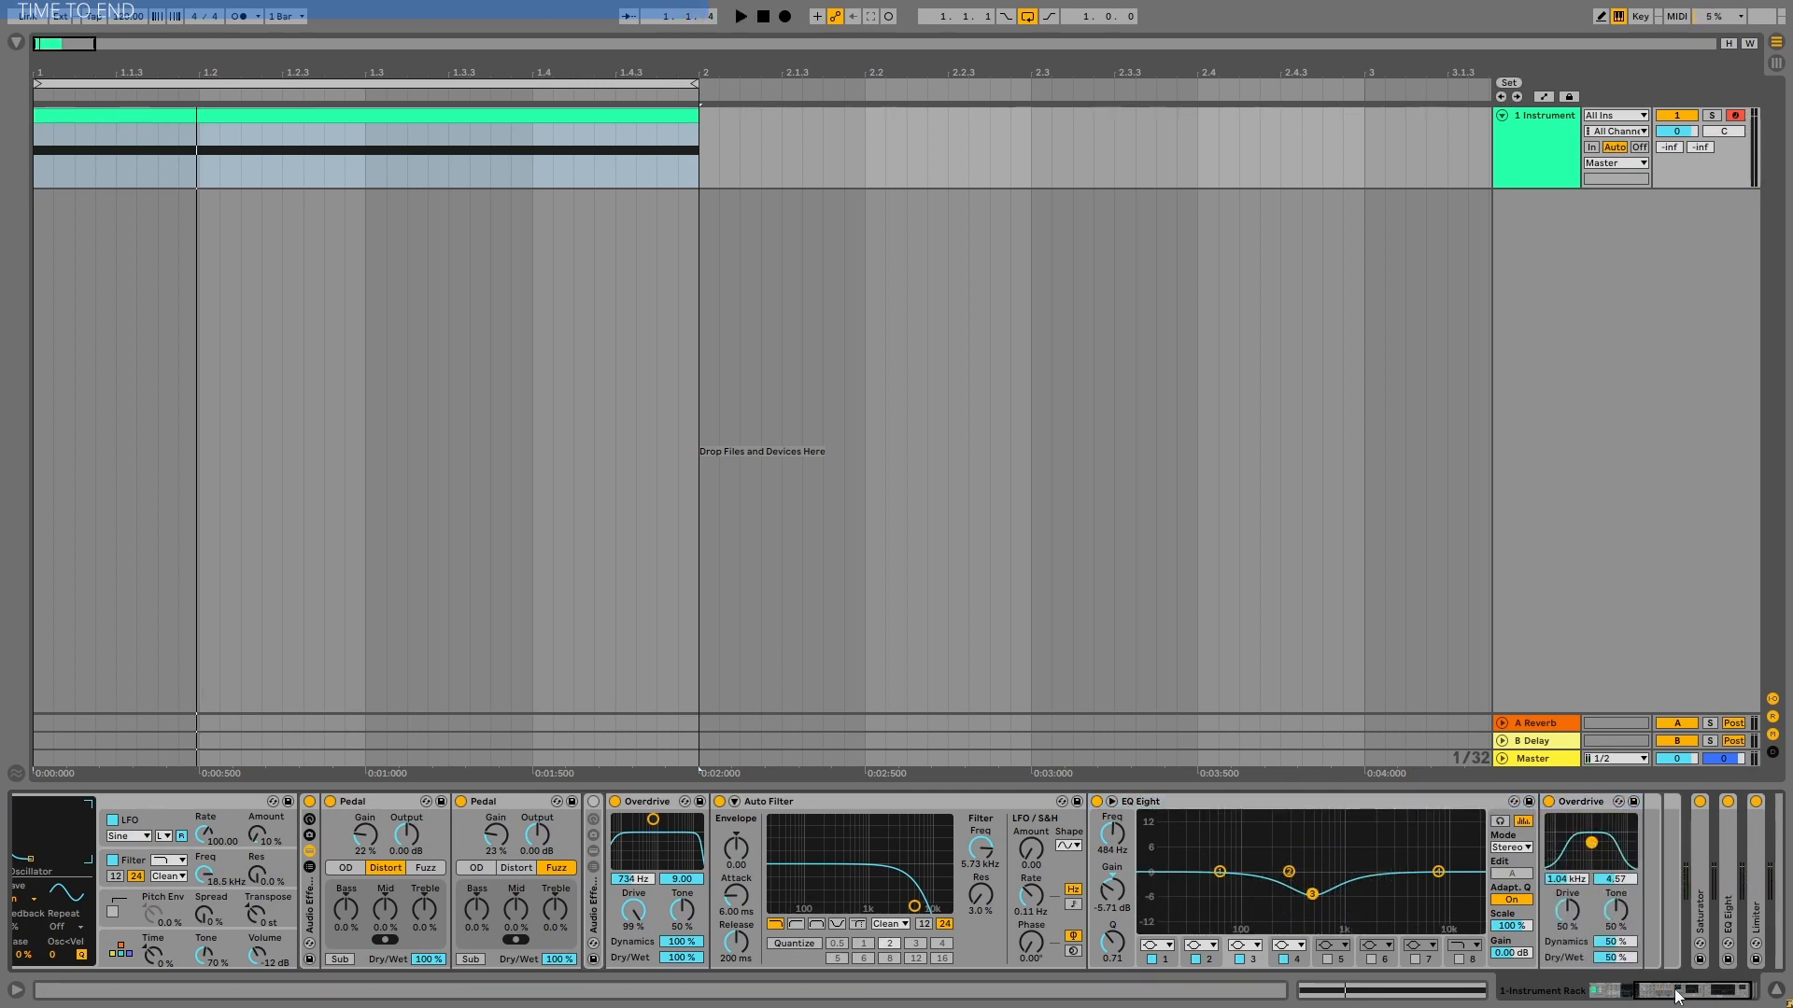
Play the clip repeatedly to compare the sound with the final Overdrive bypassed and active.
key(space)
drag(1678, 996, 1692, 996)
key(space)
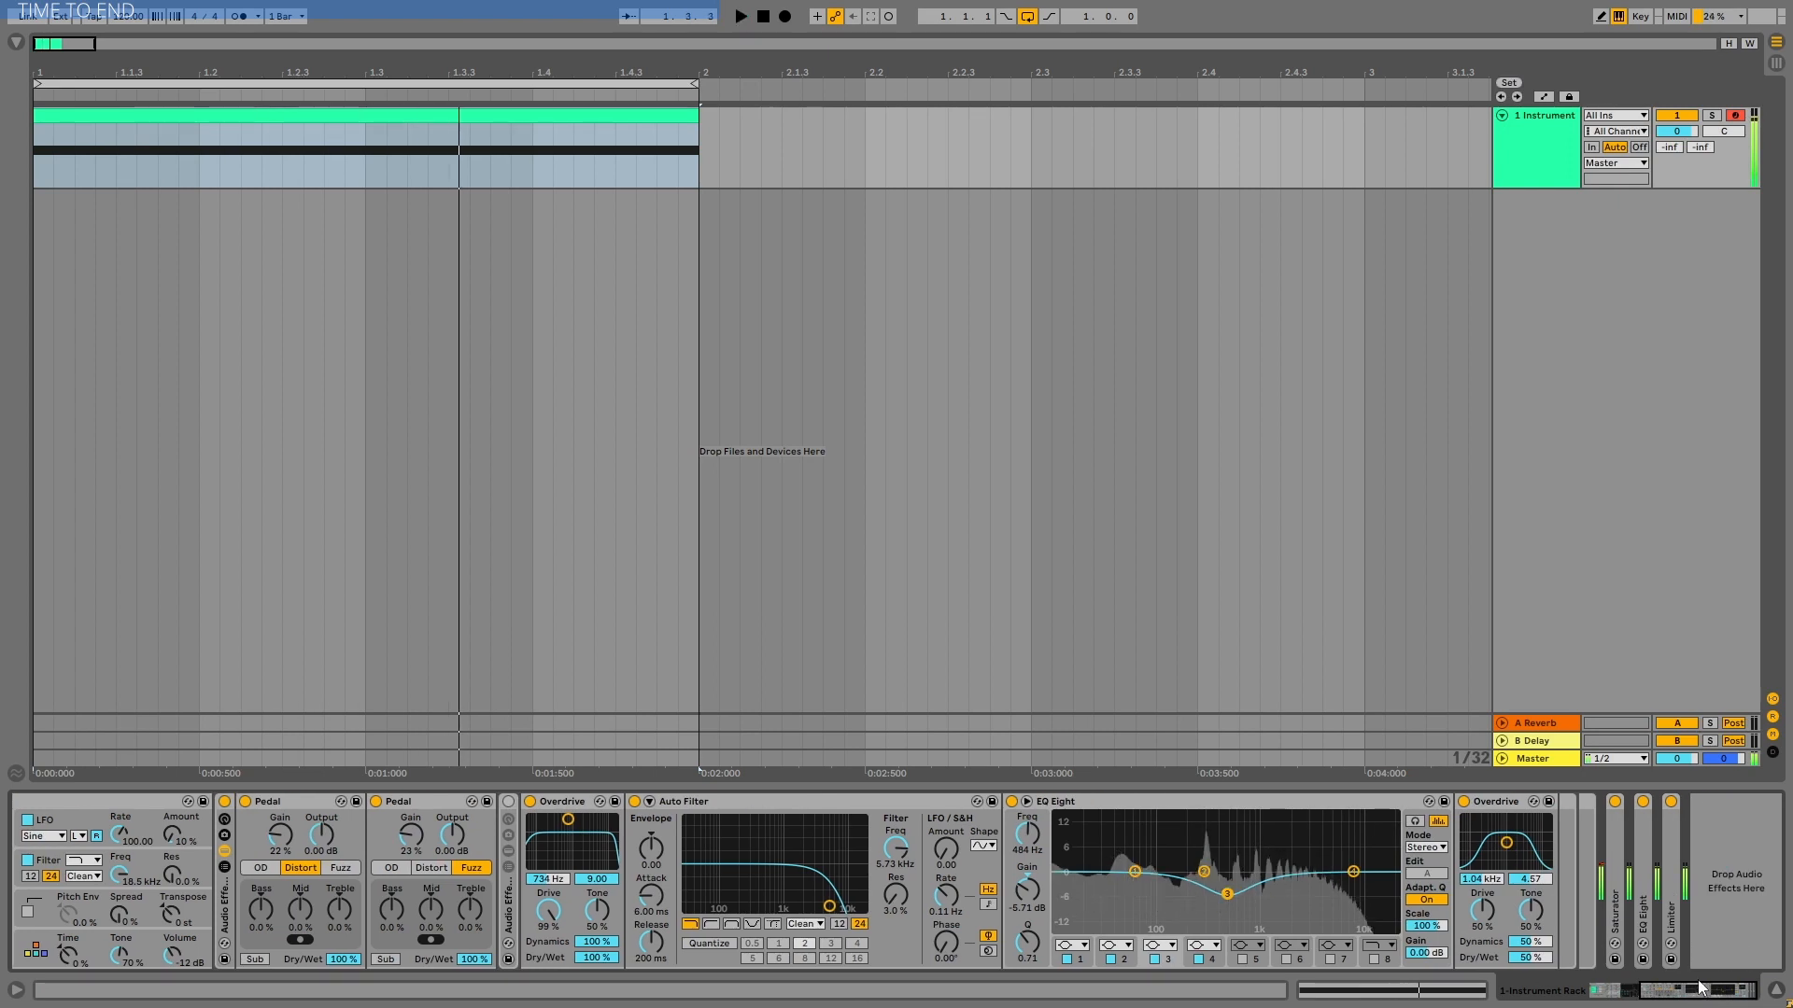
click(1462, 801)
key(space)
key(space)
key(space)
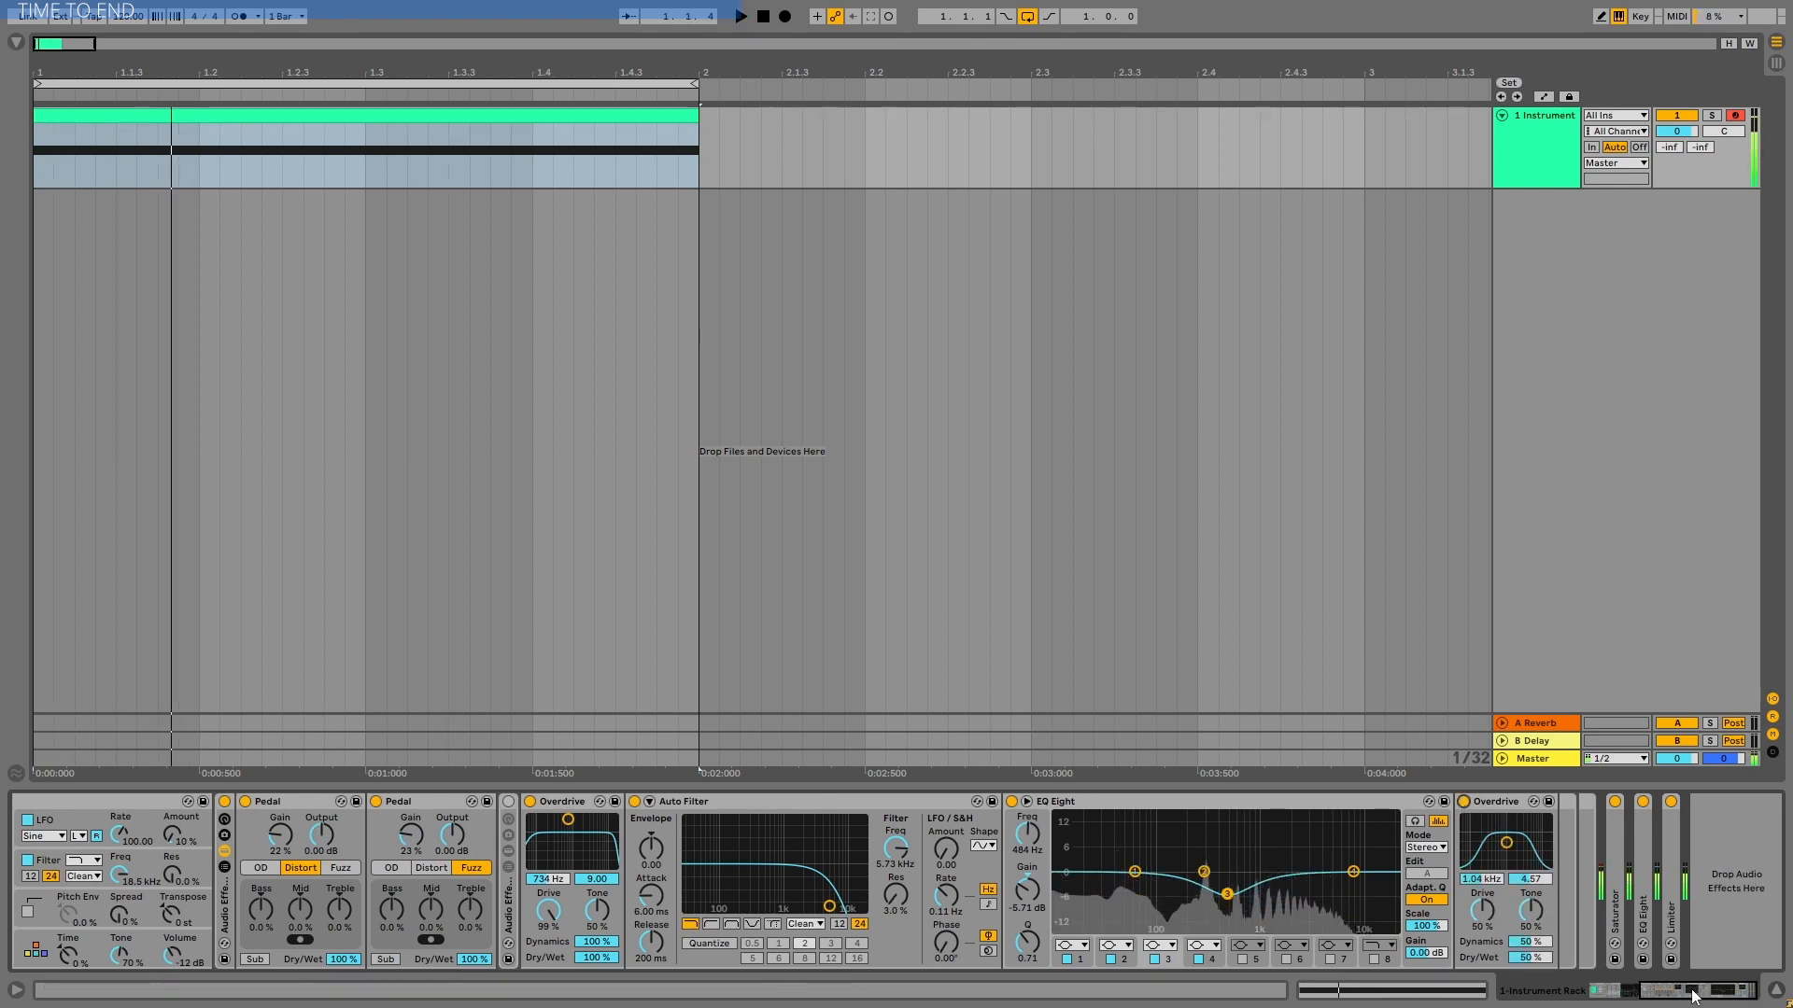
Switch on the nested Audio Effect Rack between the second Pedal and the first Overdrive, and audition it.
drag(1692, 998, 1640, 999)
click(1228, 823)
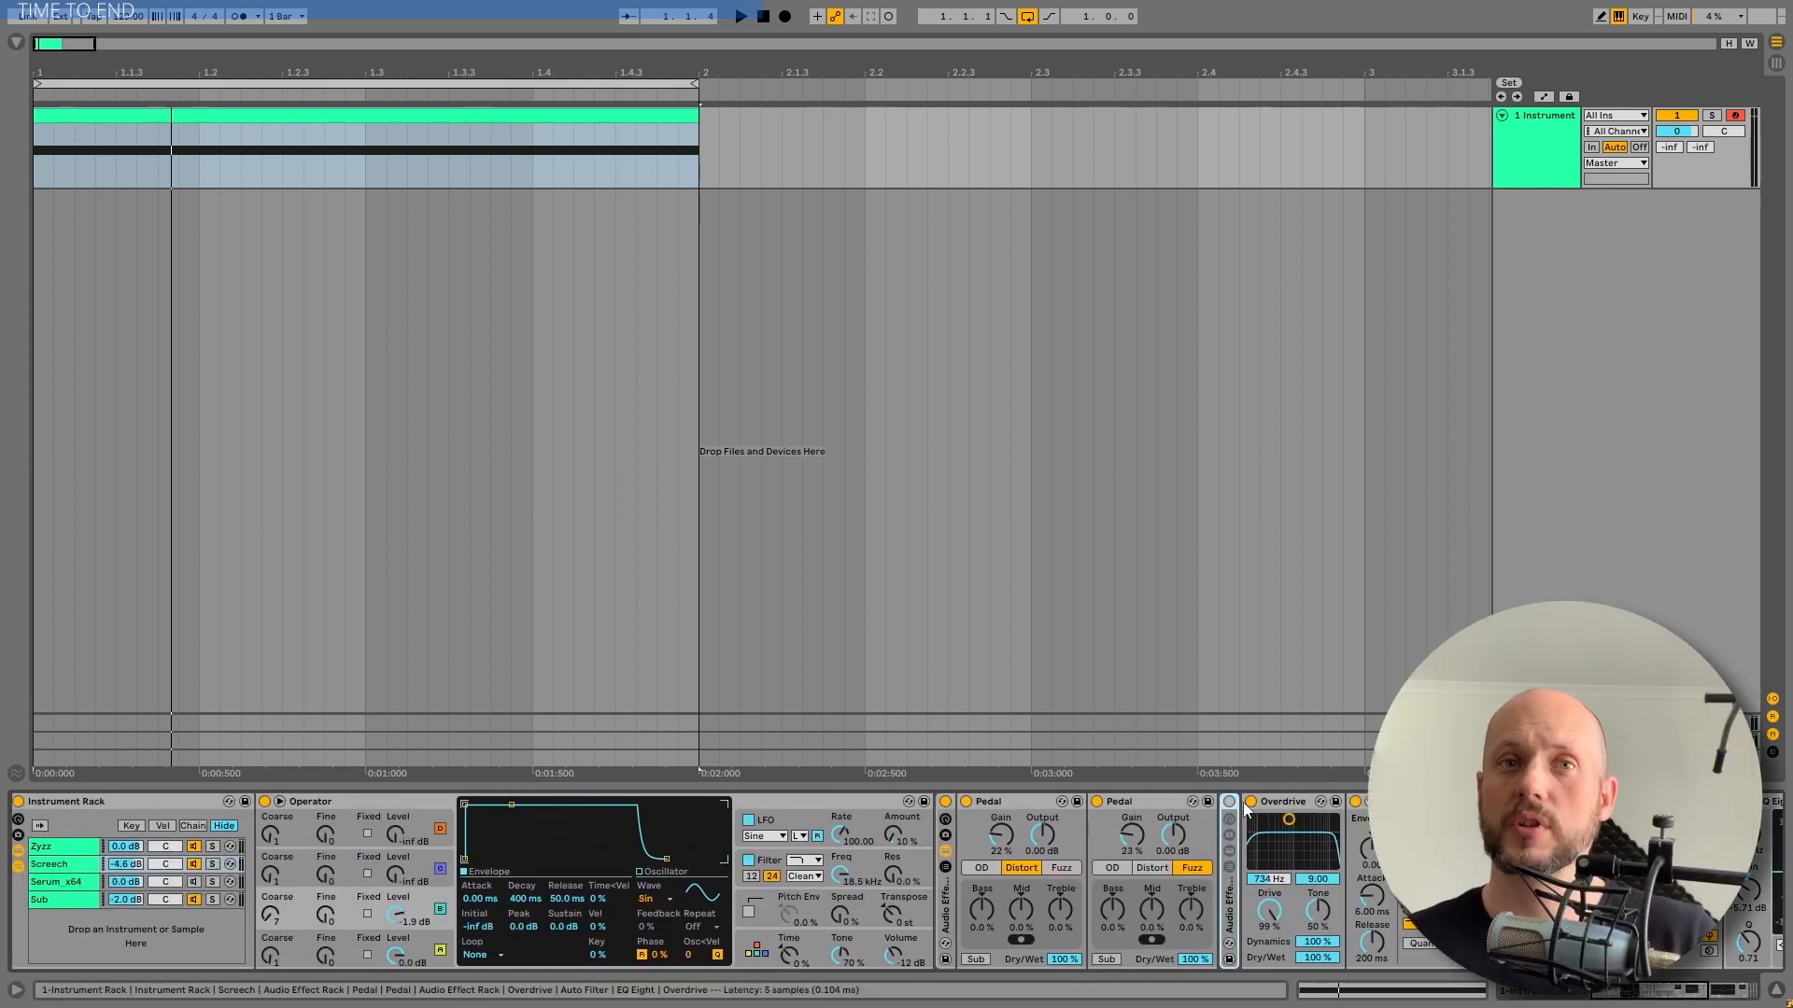
key(space)
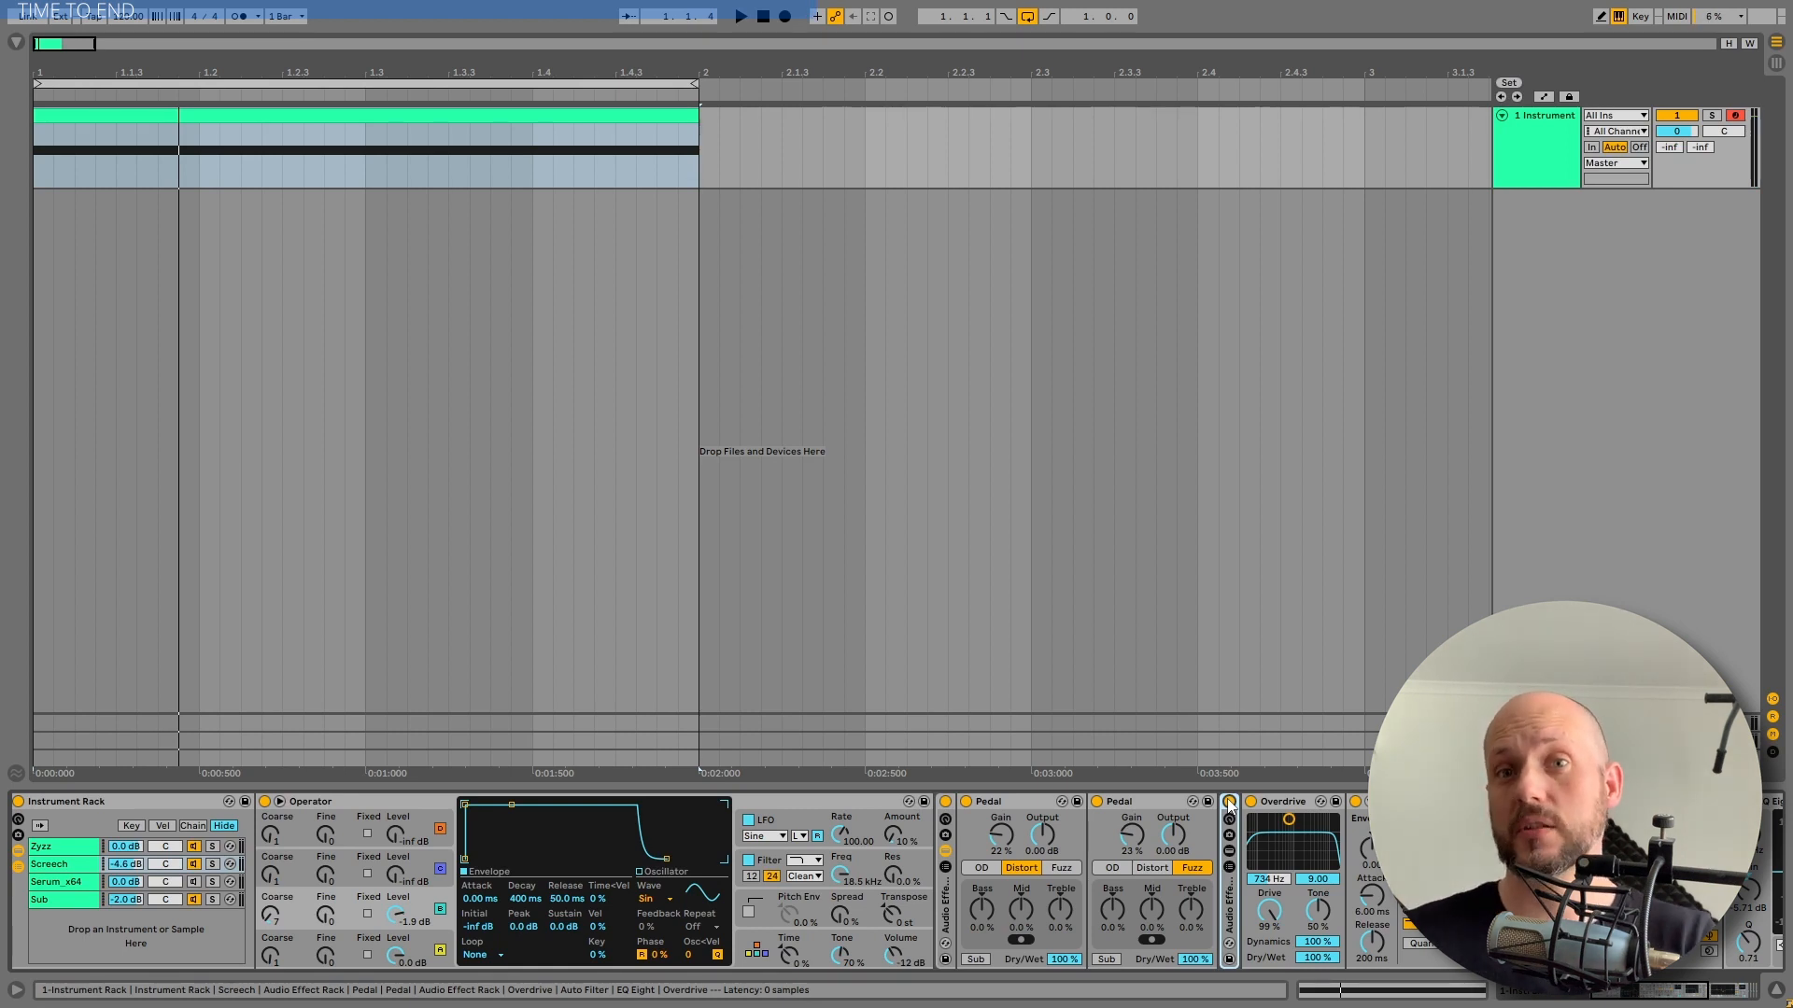
Compare the clip's sound with the nested Audio Effect Rack before the first Overdrive bypassed and active, and unfold that rack.
click(1230, 803)
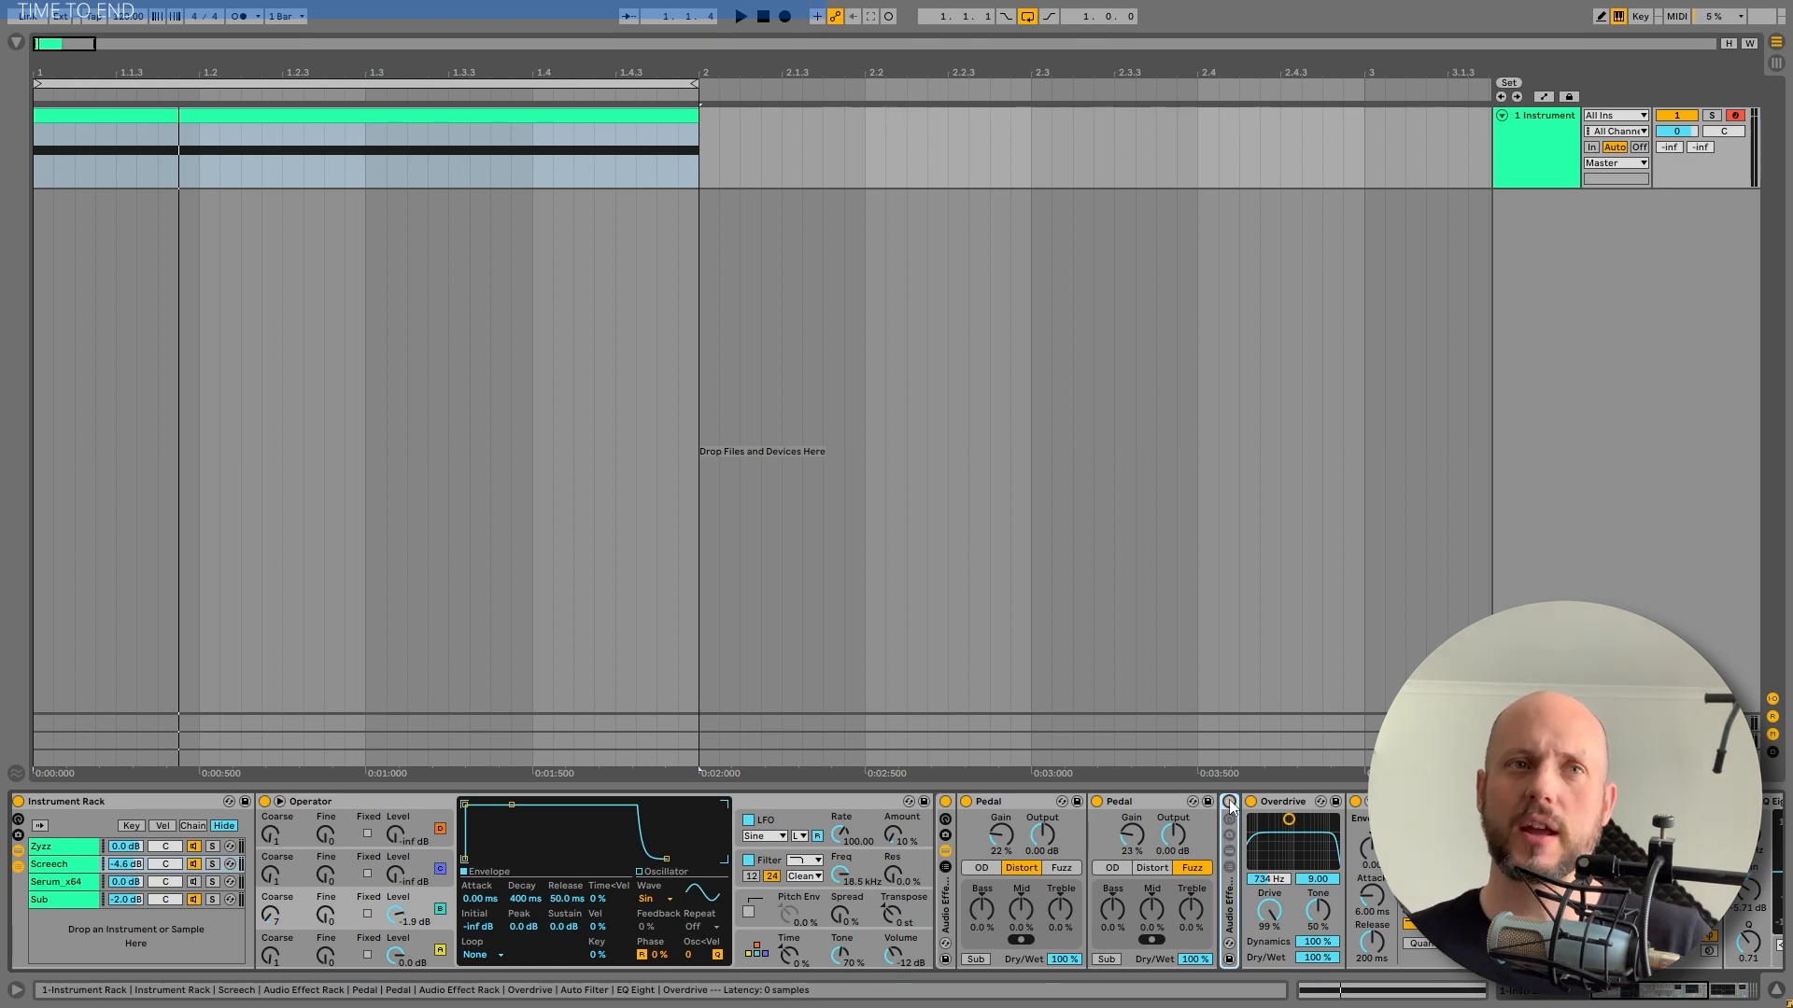
key(space)
key(space)
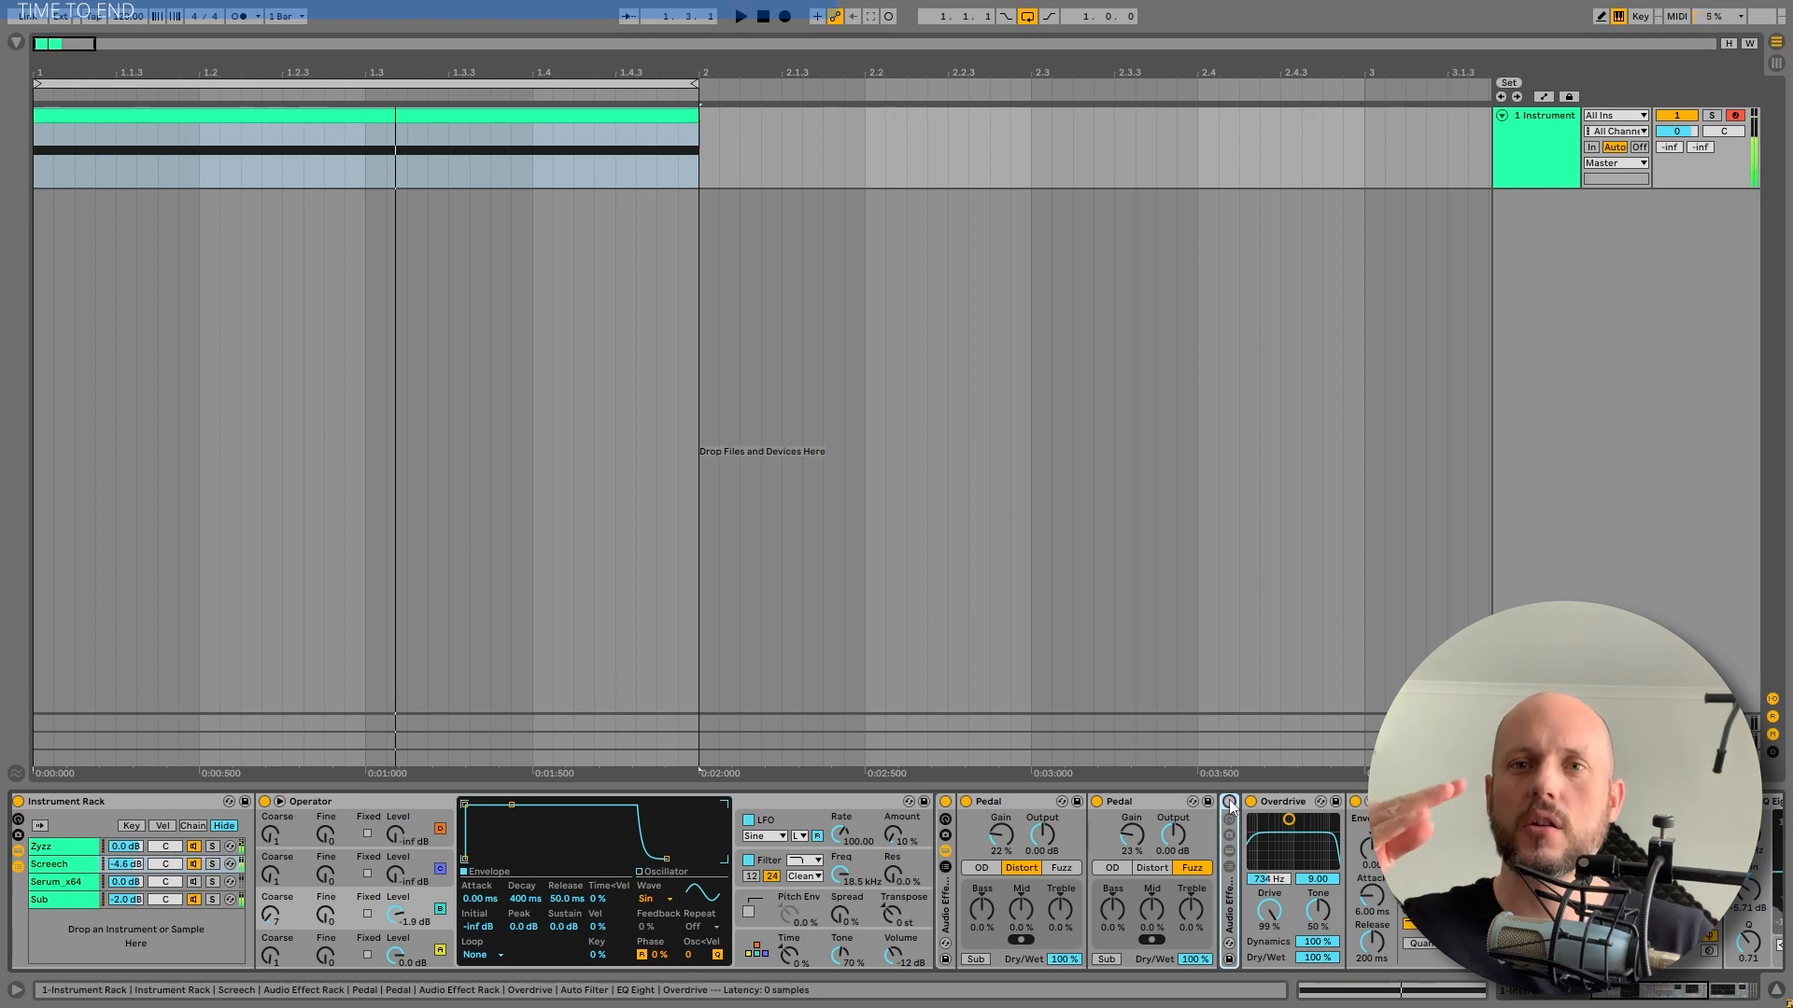
click(810, 821)
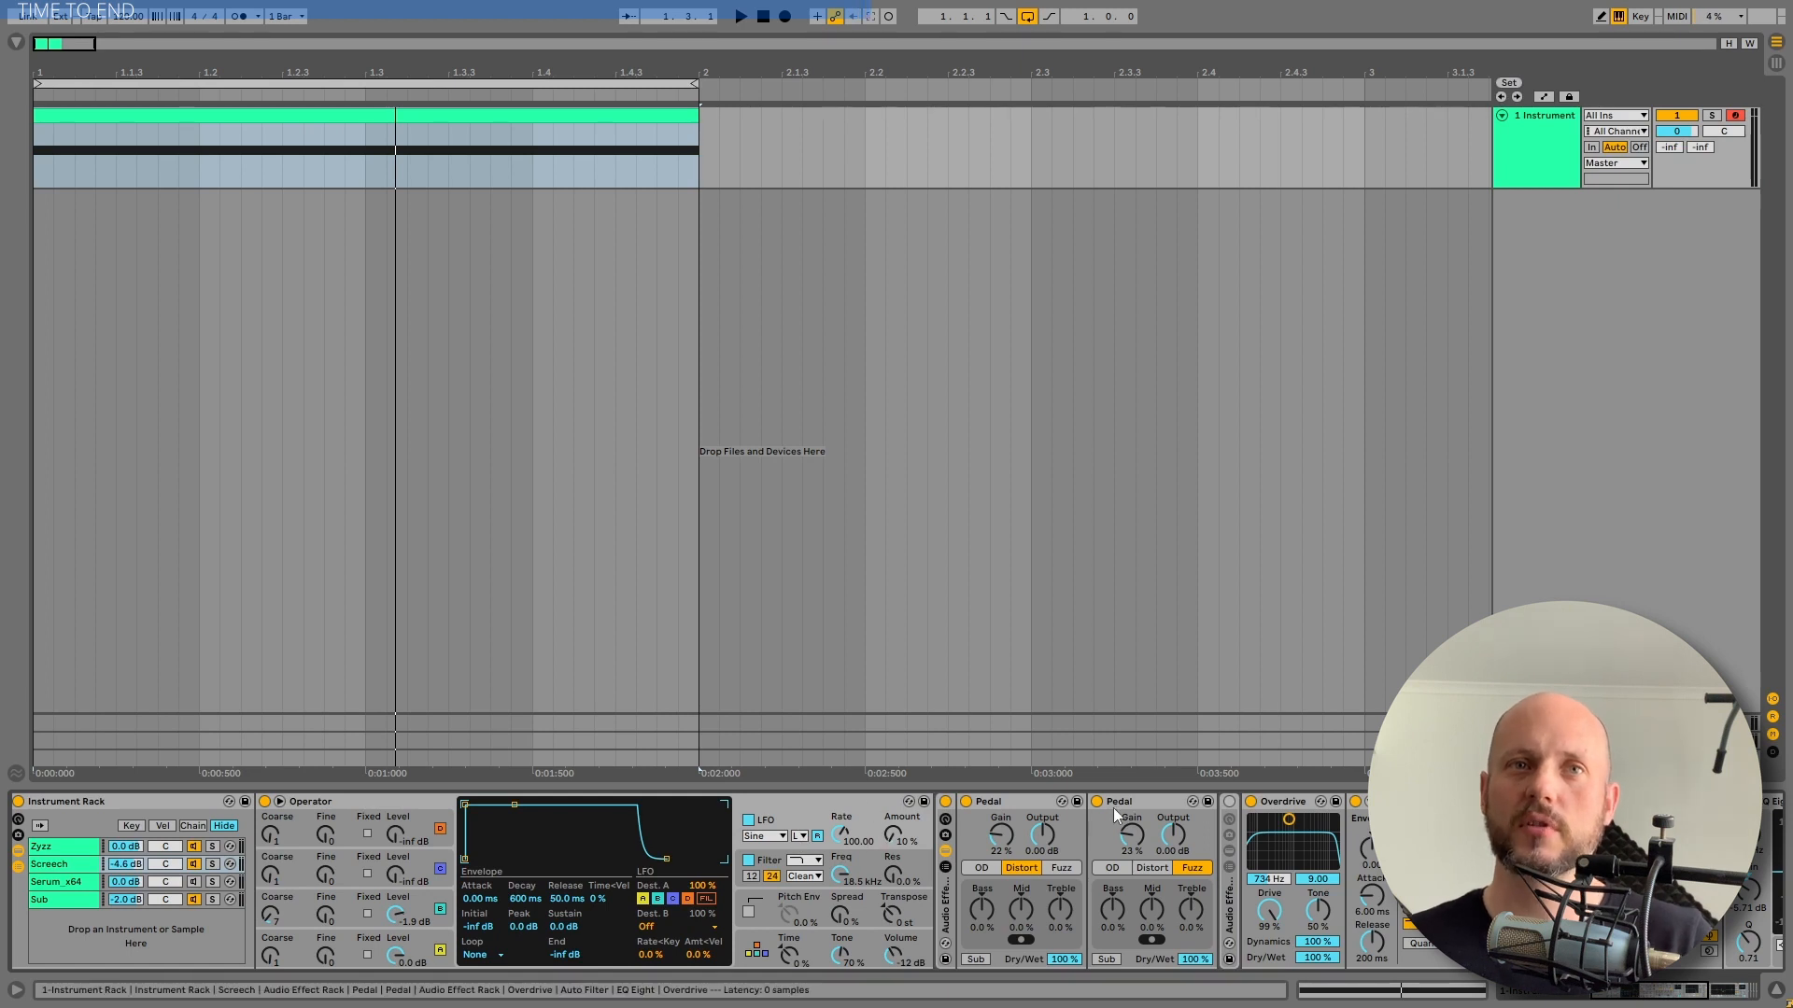
key(space)
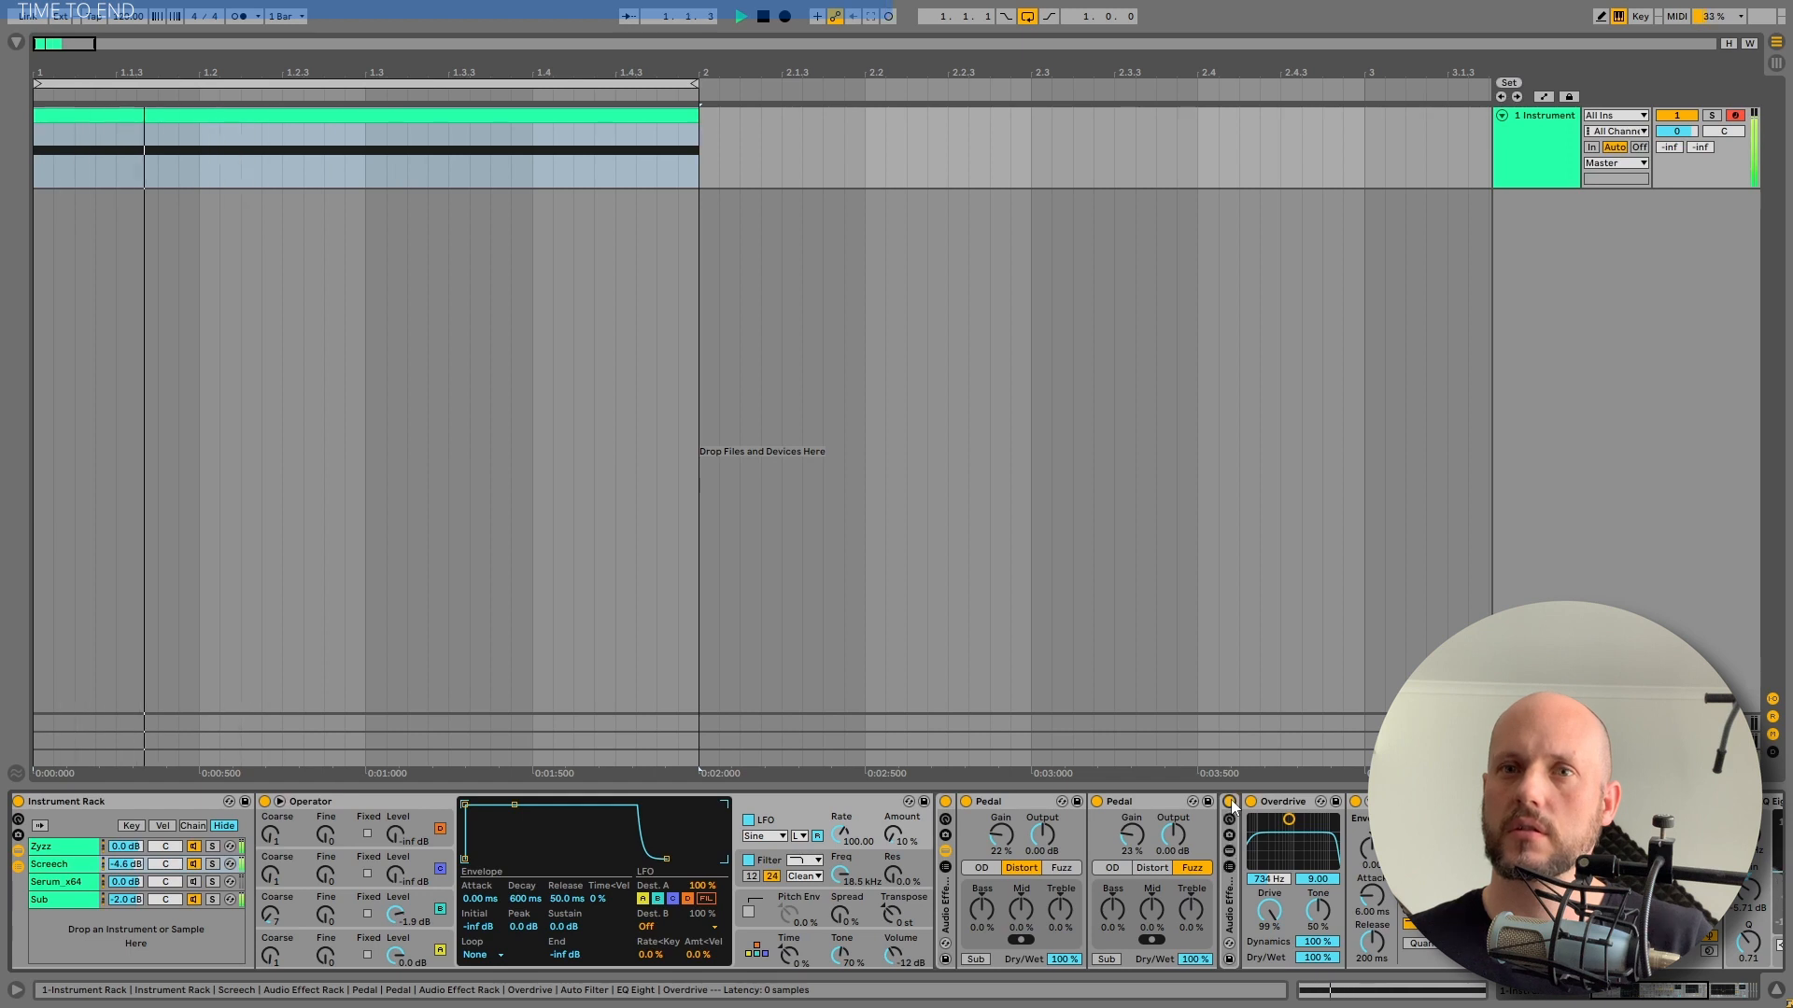
key(space)
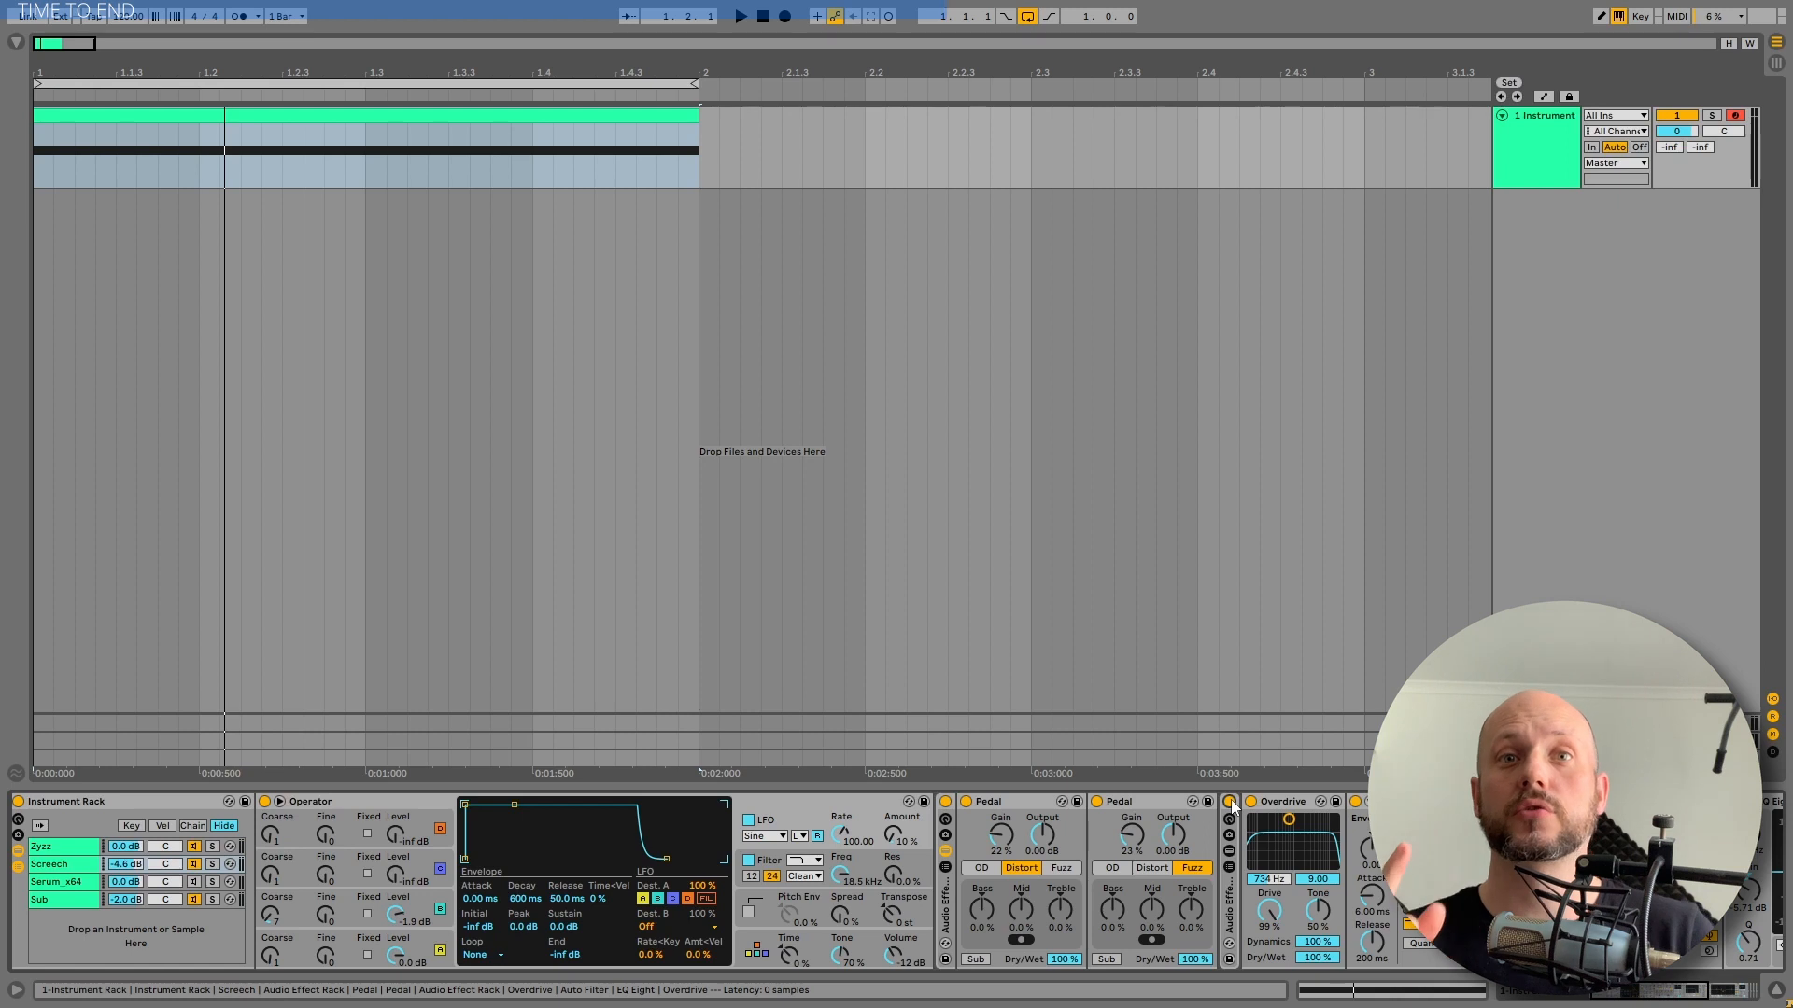
double_click(1232, 804)
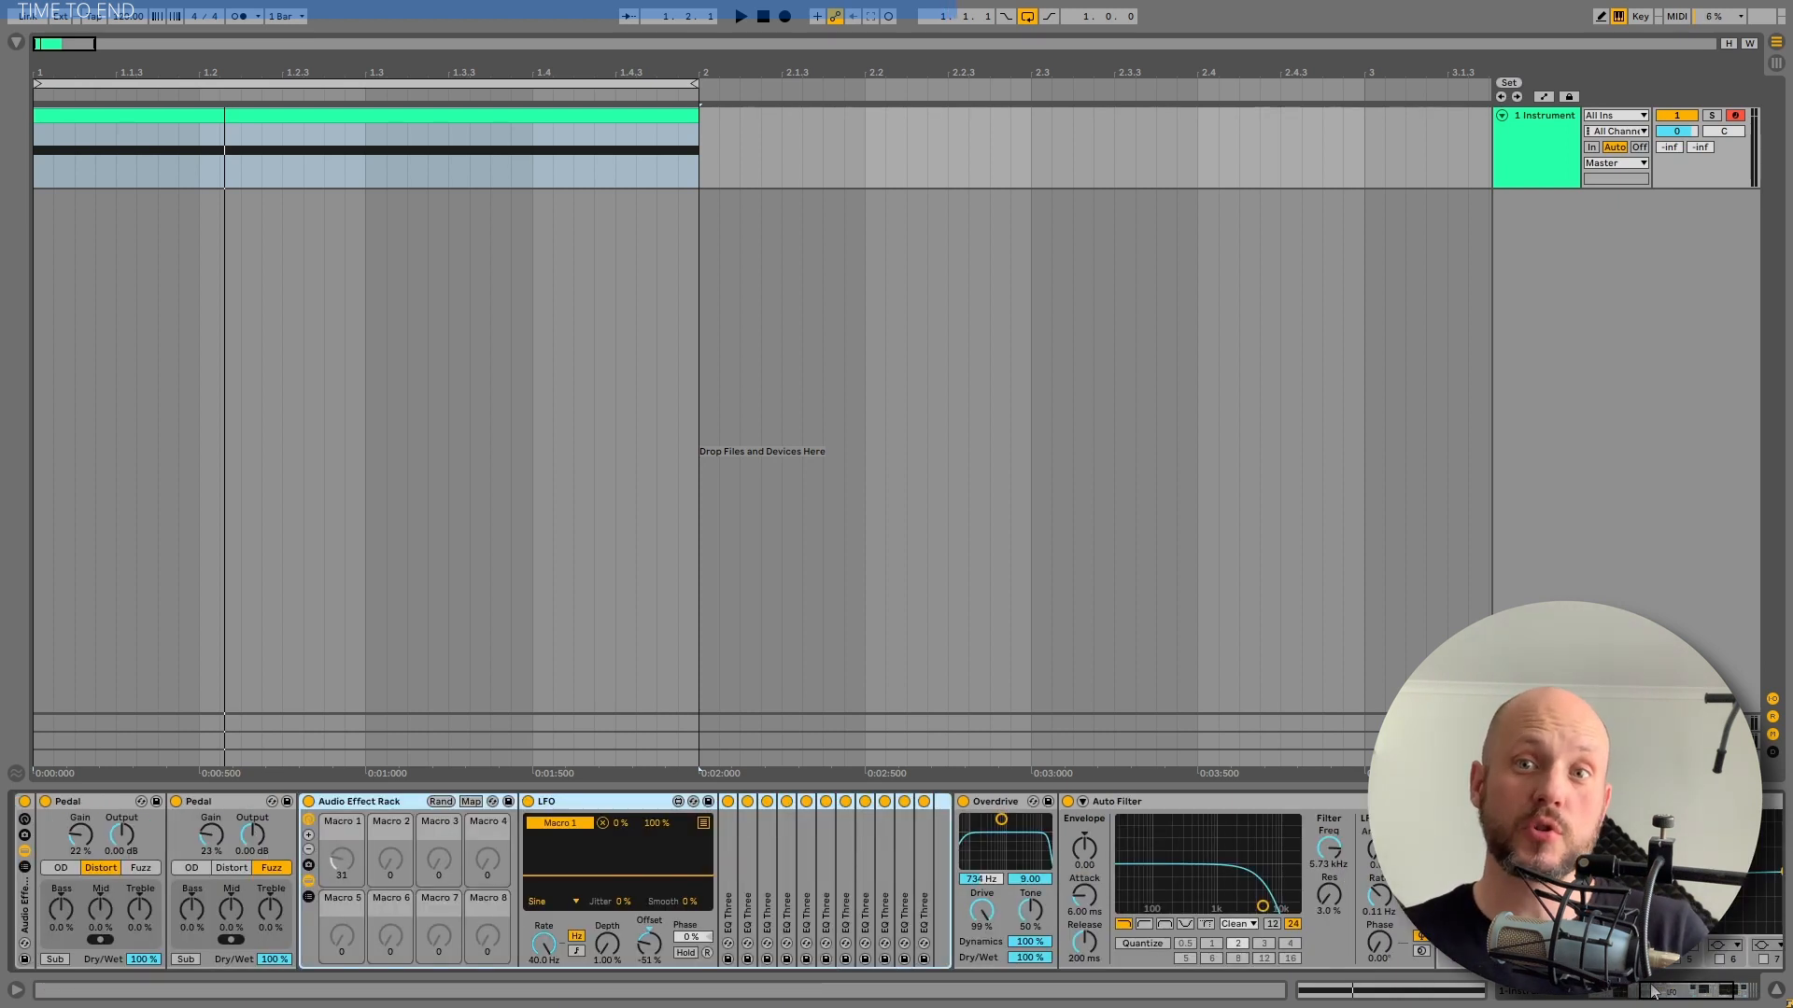
Try the Disperser plug-in between the nested rack and the Overdrive, and delete it from the chain.
click(14, 44)
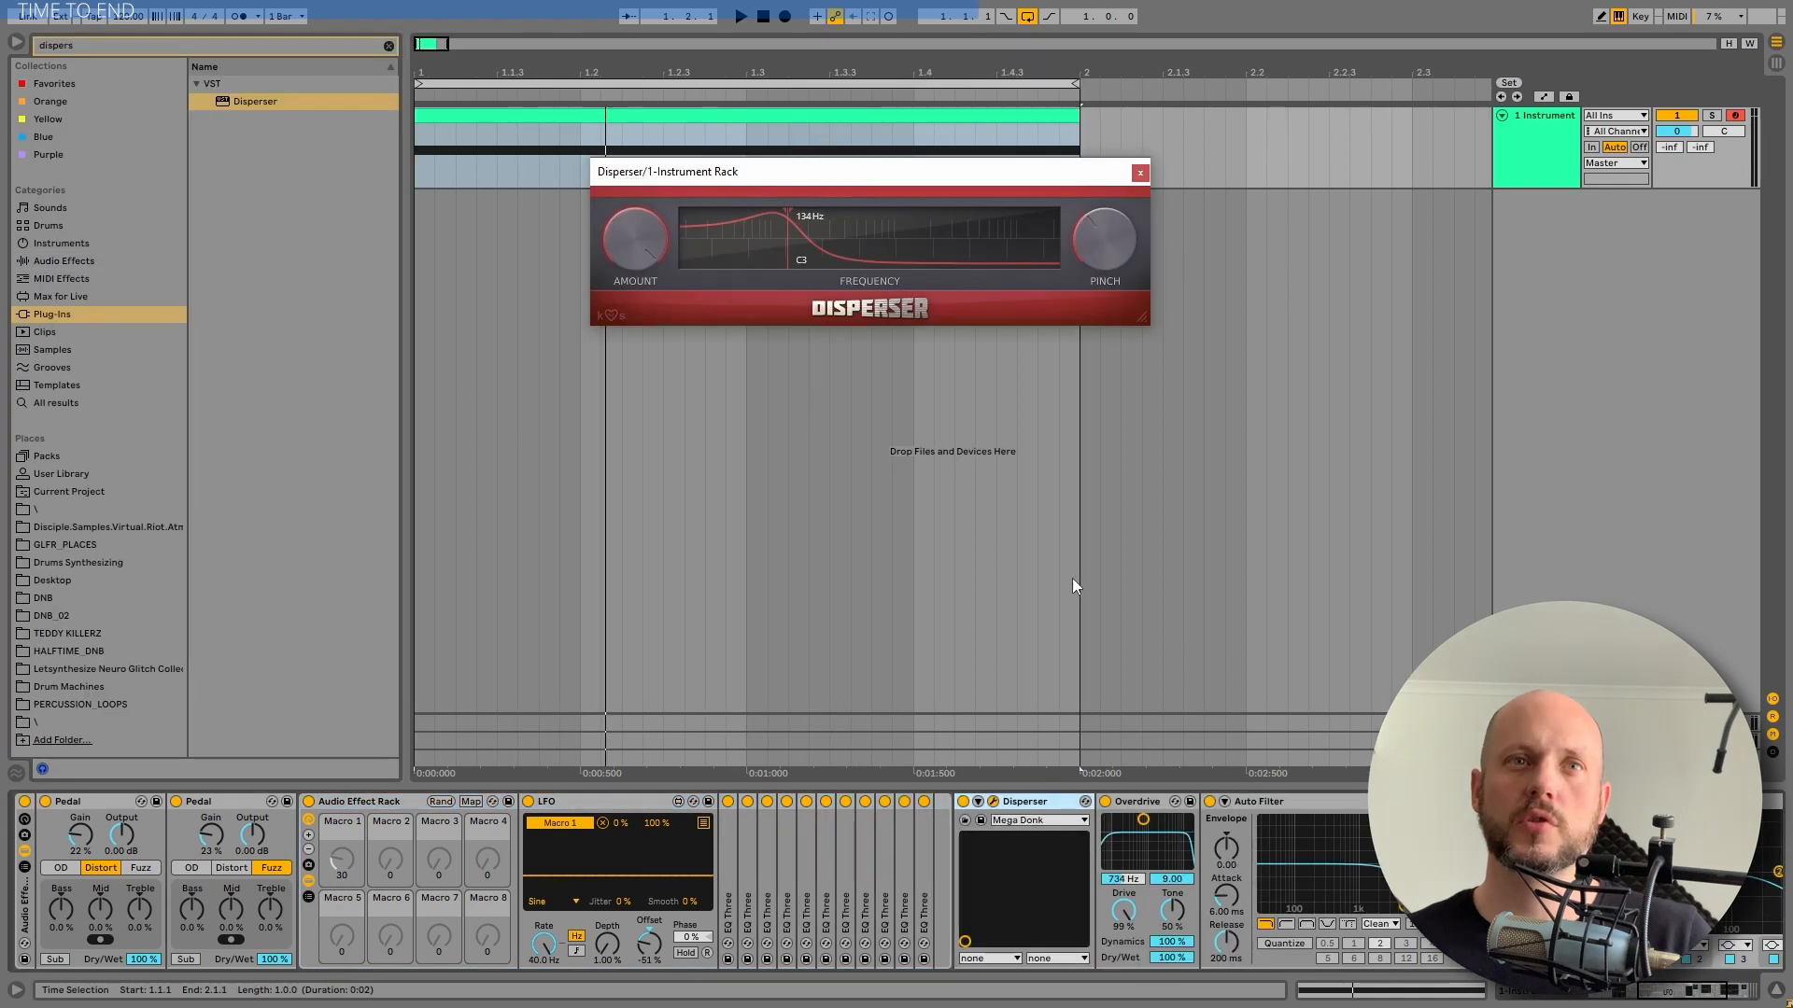
click(1044, 803)
key(Delete)
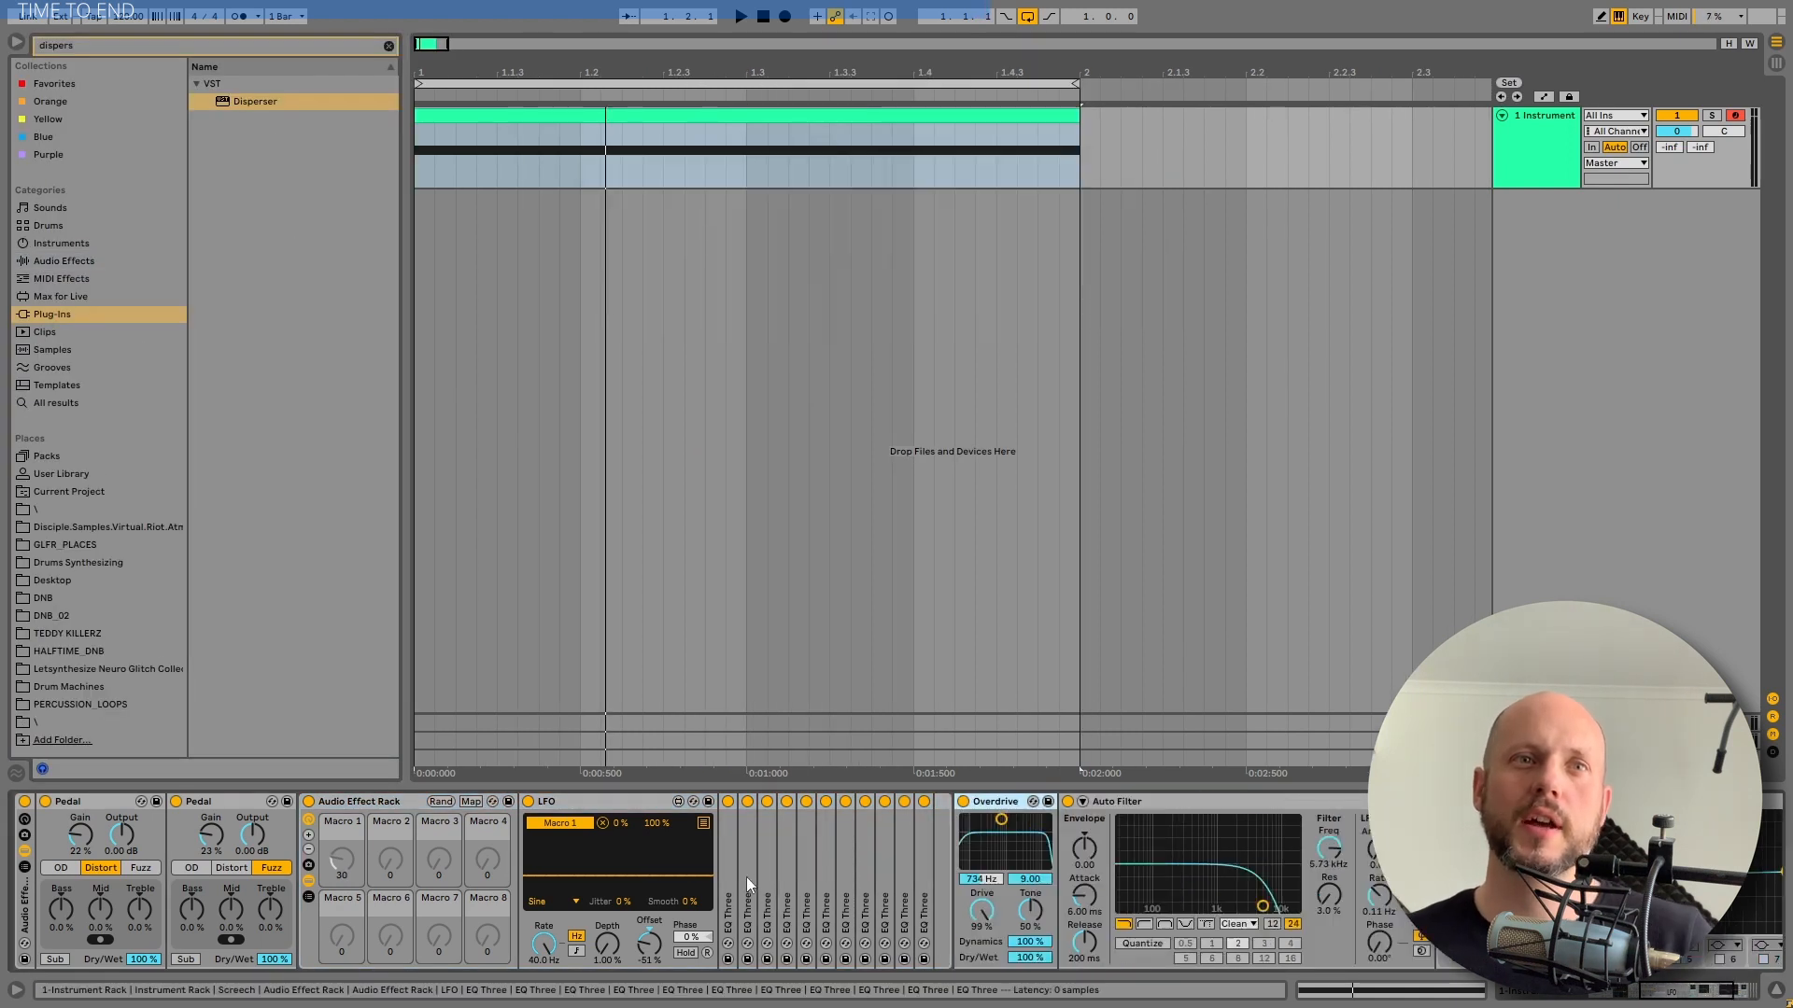
Unfold the first EQ Three in the nested rack and compare playback with the rack bypassed and active.
double_click(727, 851)
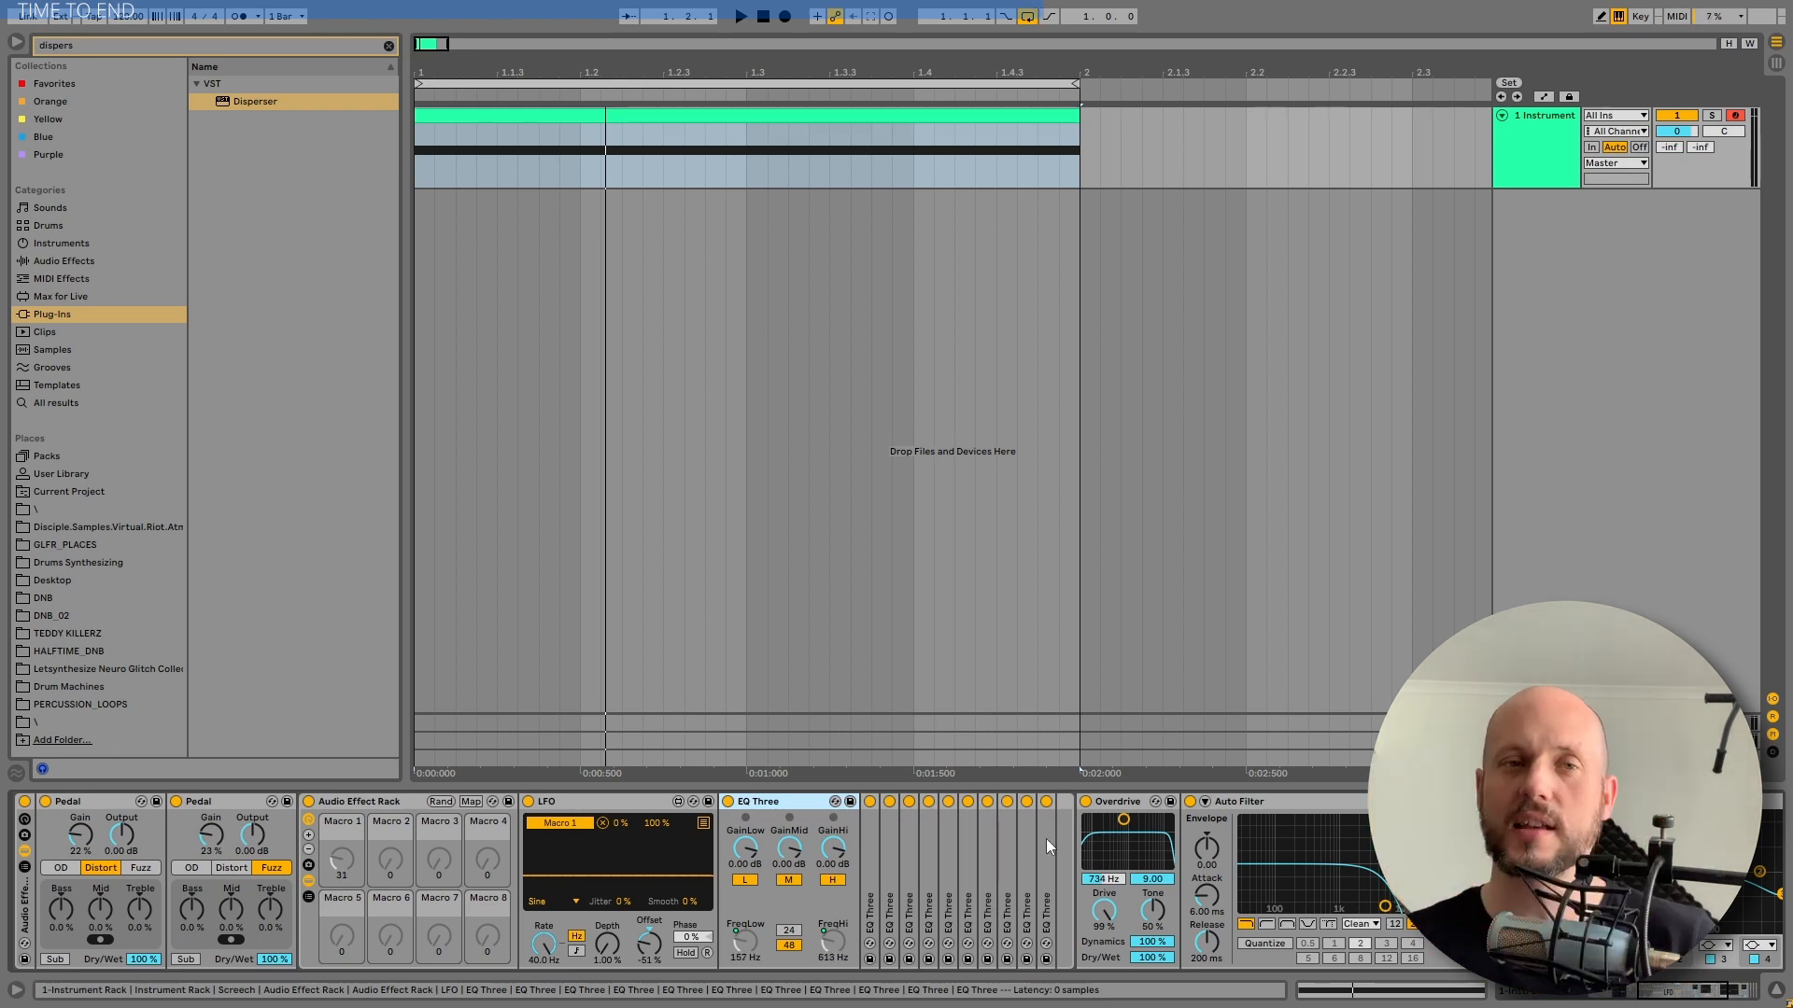
click(566, 807)
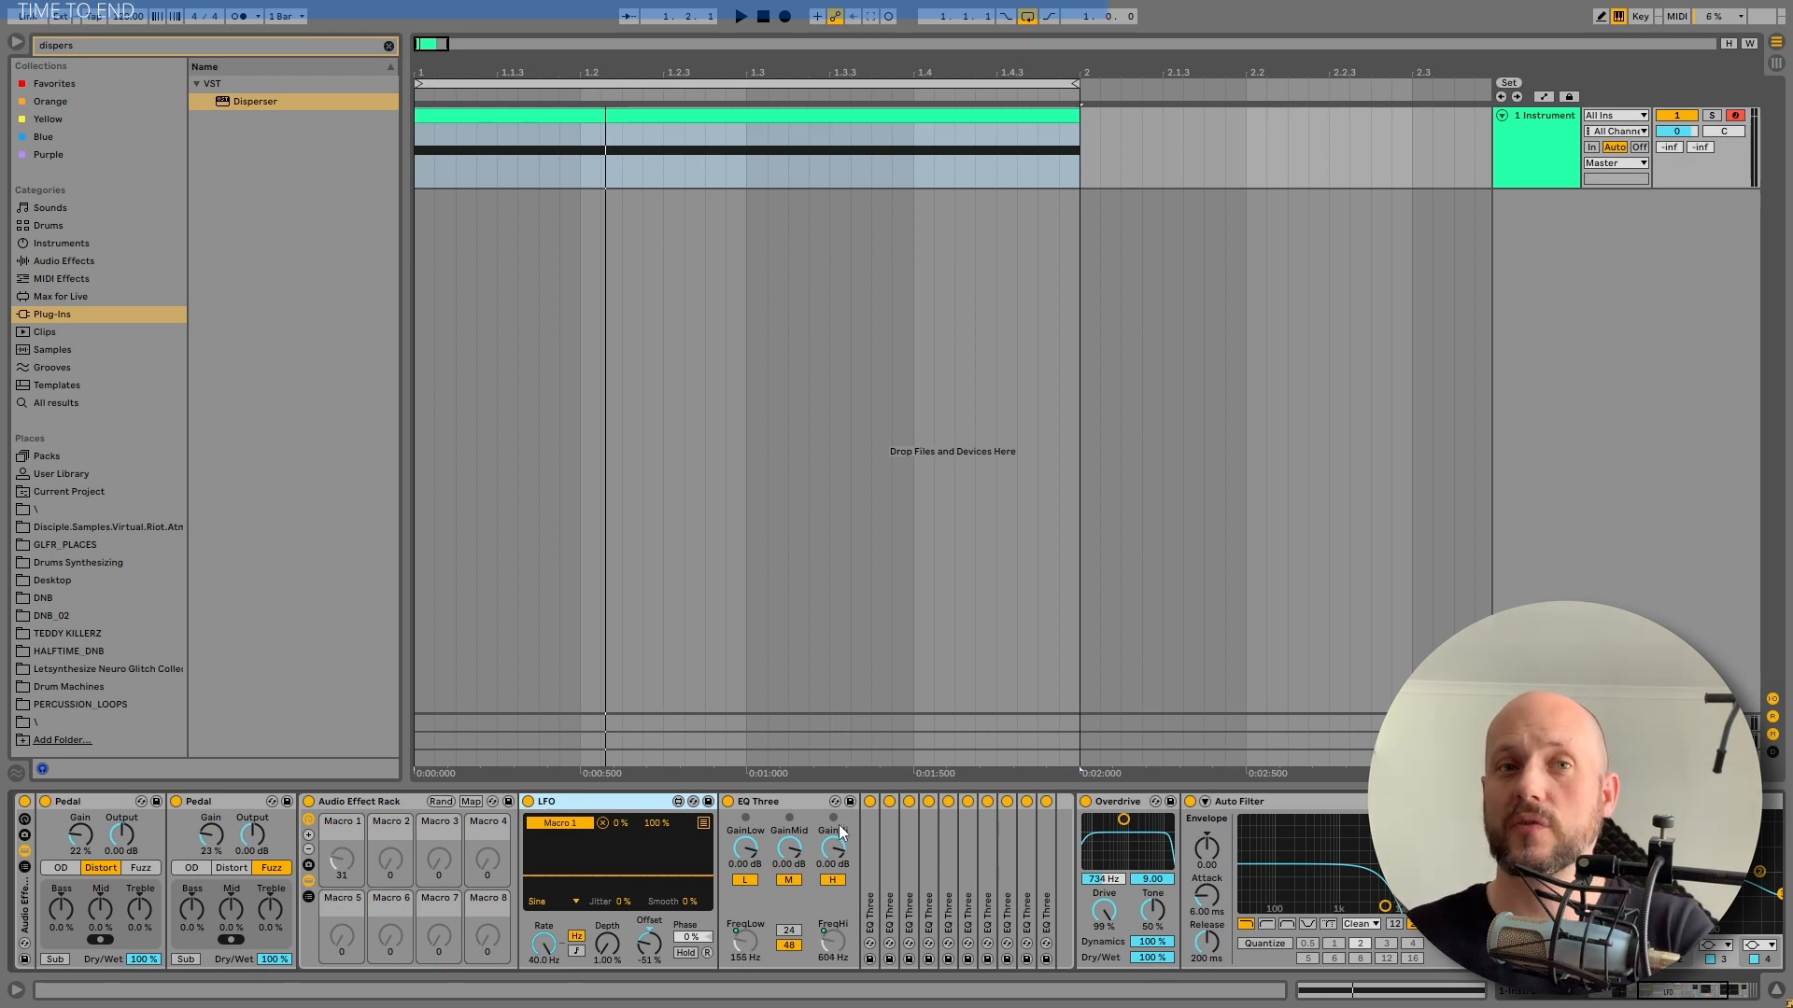
click(308, 801)
key(space)
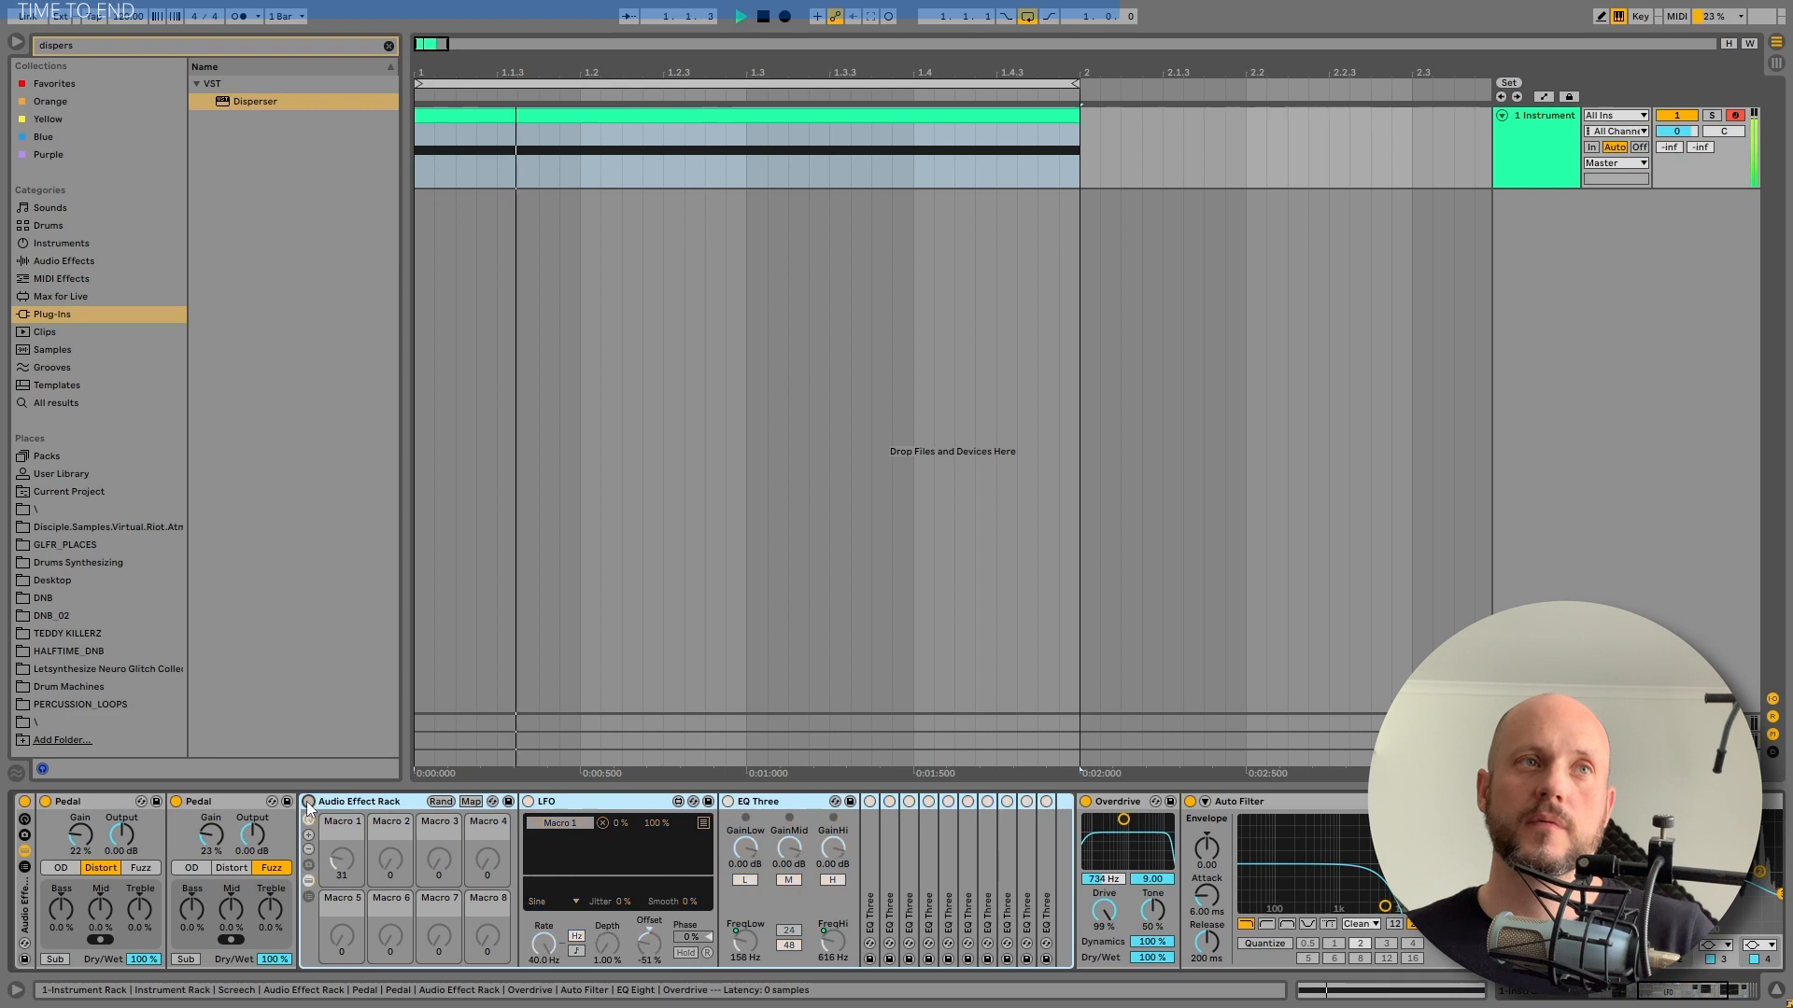
click(308, 803)
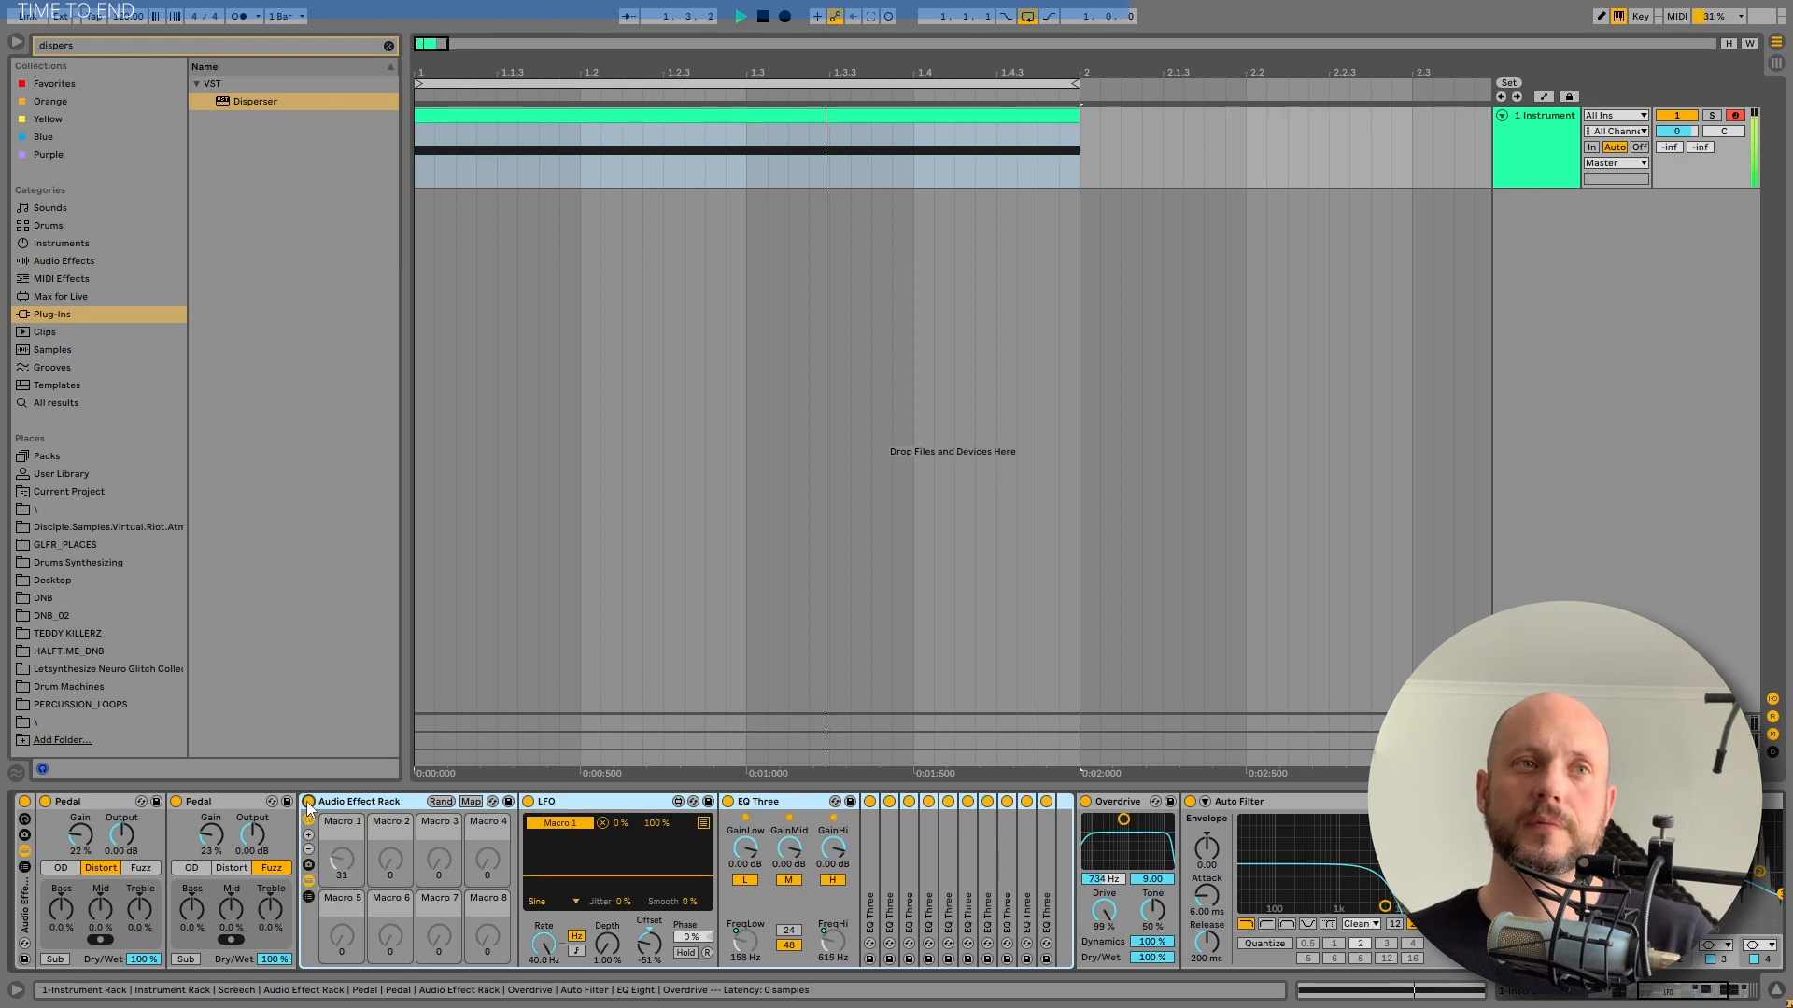
key(space)
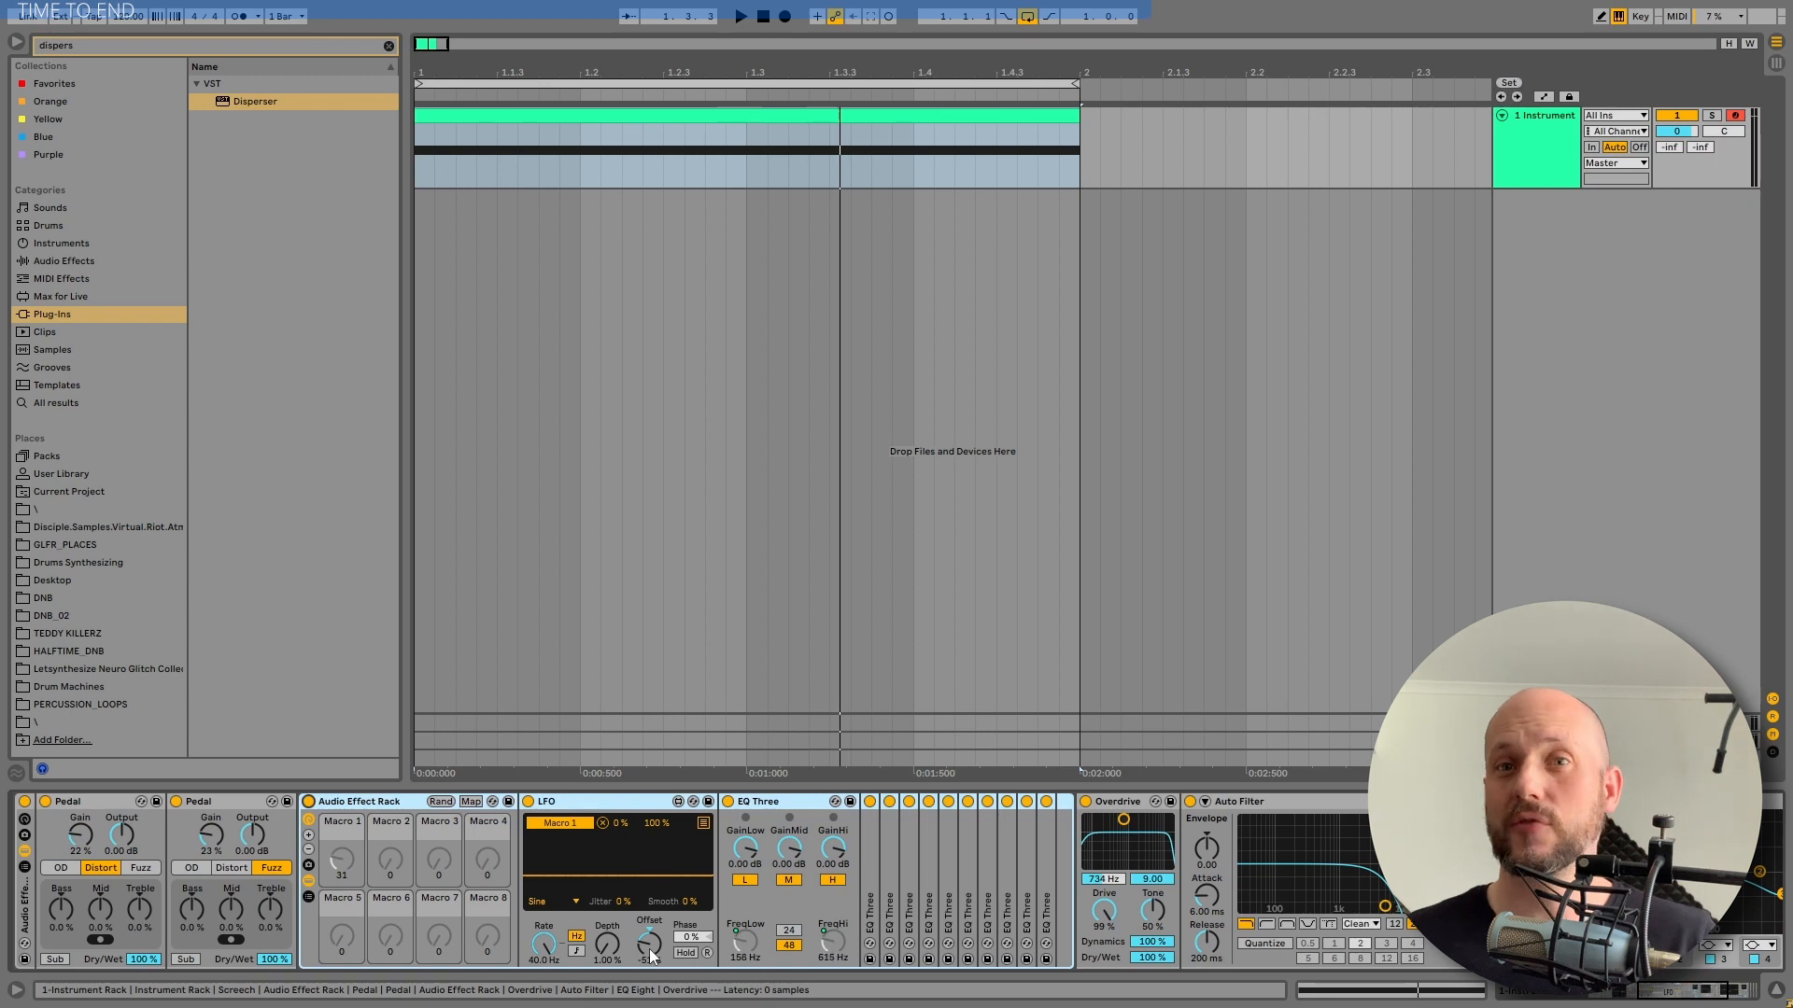
Sweep the LFO's Offset during playback, map it to the nested rack's second macro named Color, and hide the rack's devices.
key(space)
mouse_move(651, 947)
mouse_down()
mouse_move(655, 962)
mouse_move(665, 865)
mouse_move(650, 942)
mouse_up()
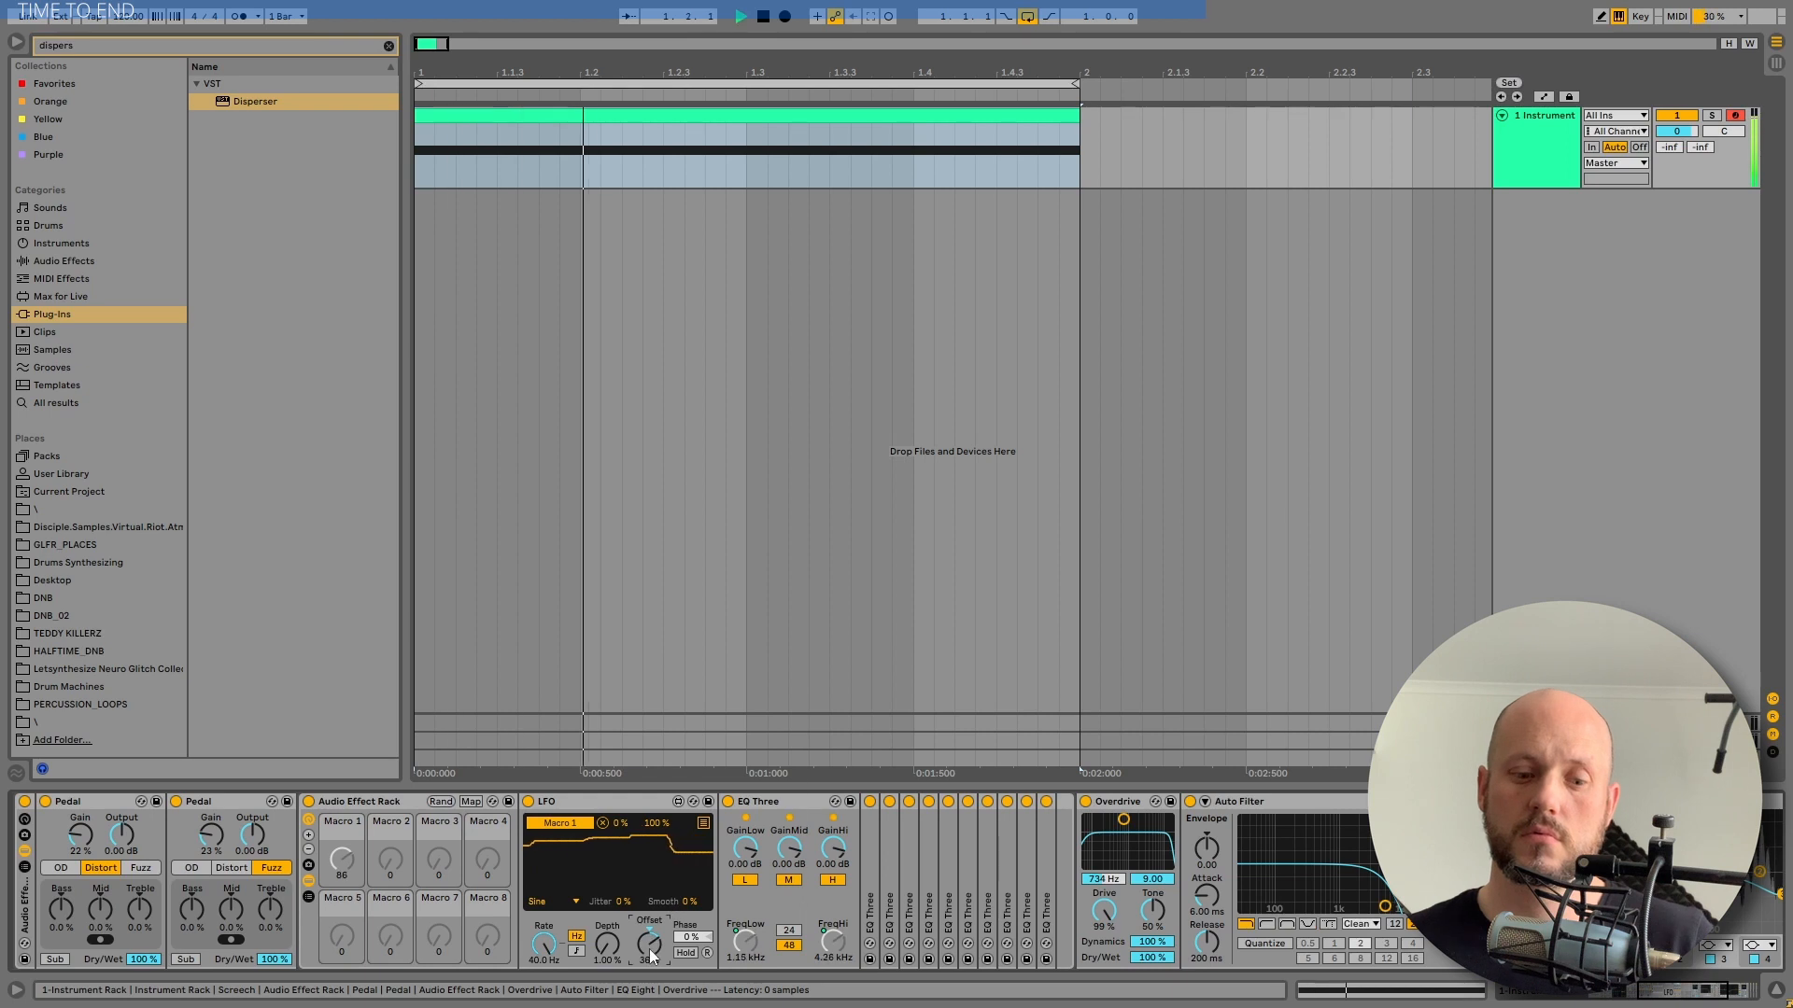
right_click(650, 941)
click(684, 661)
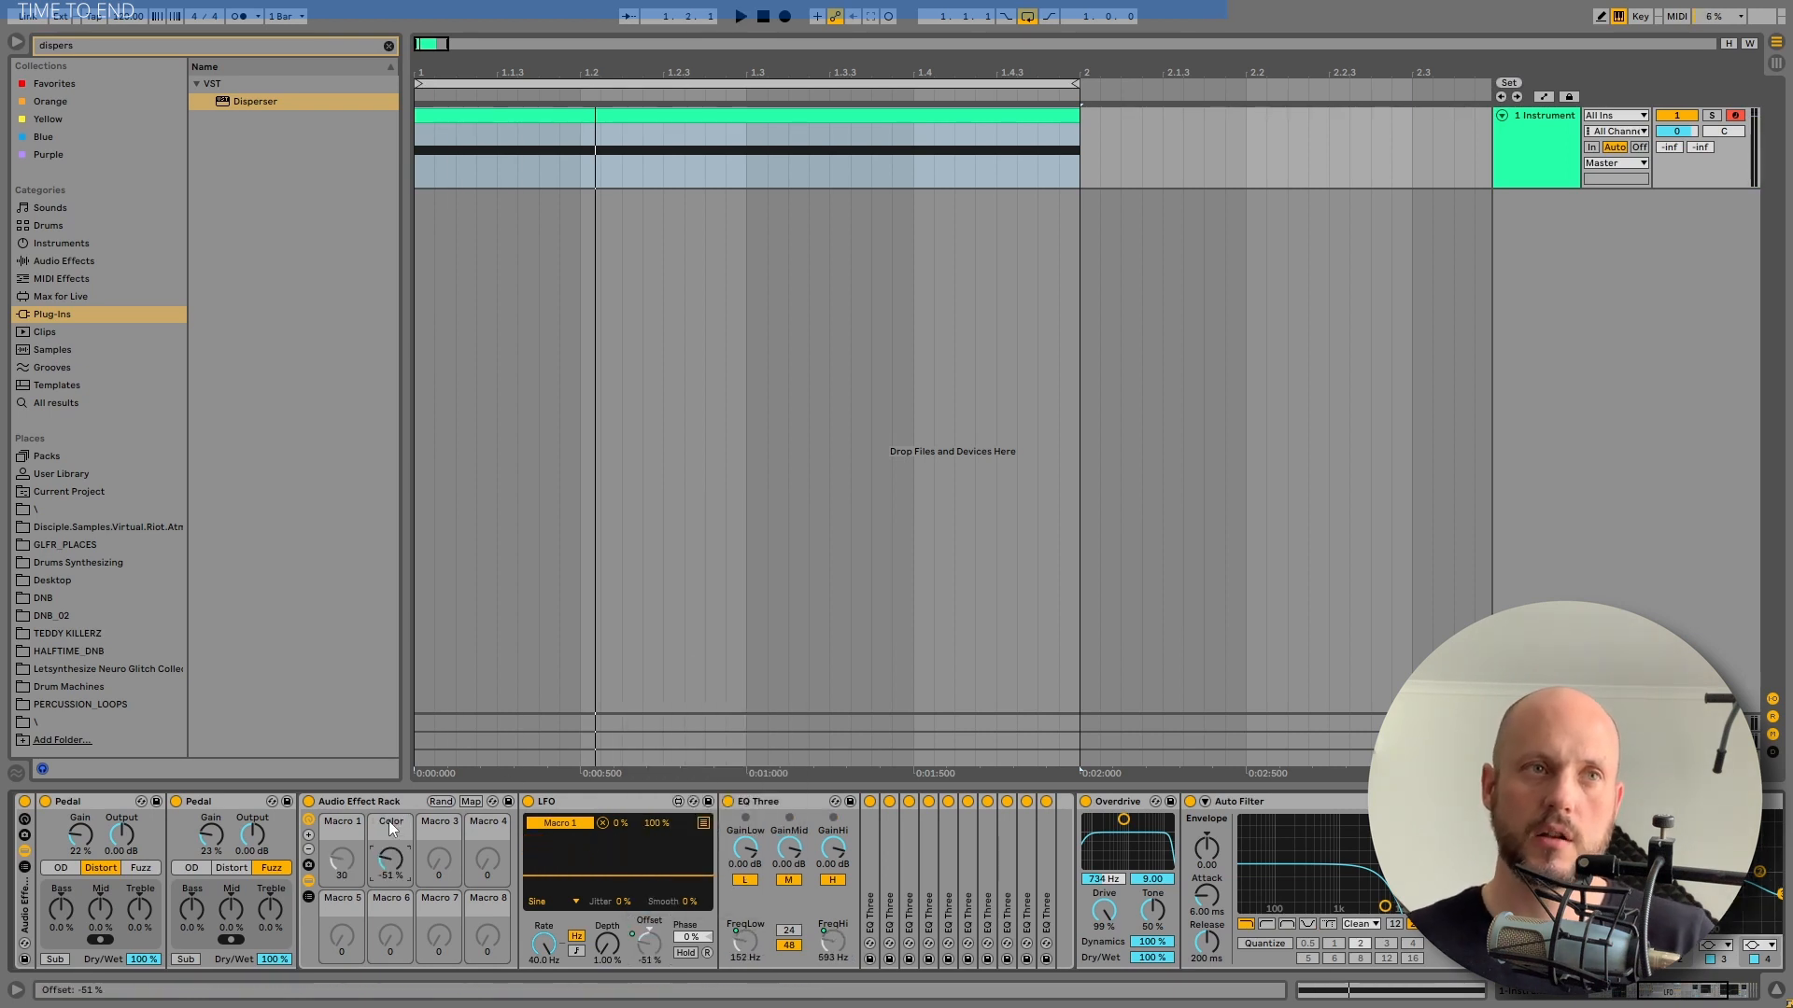
drag(396, 861, 396, 870)
click(308, 882)
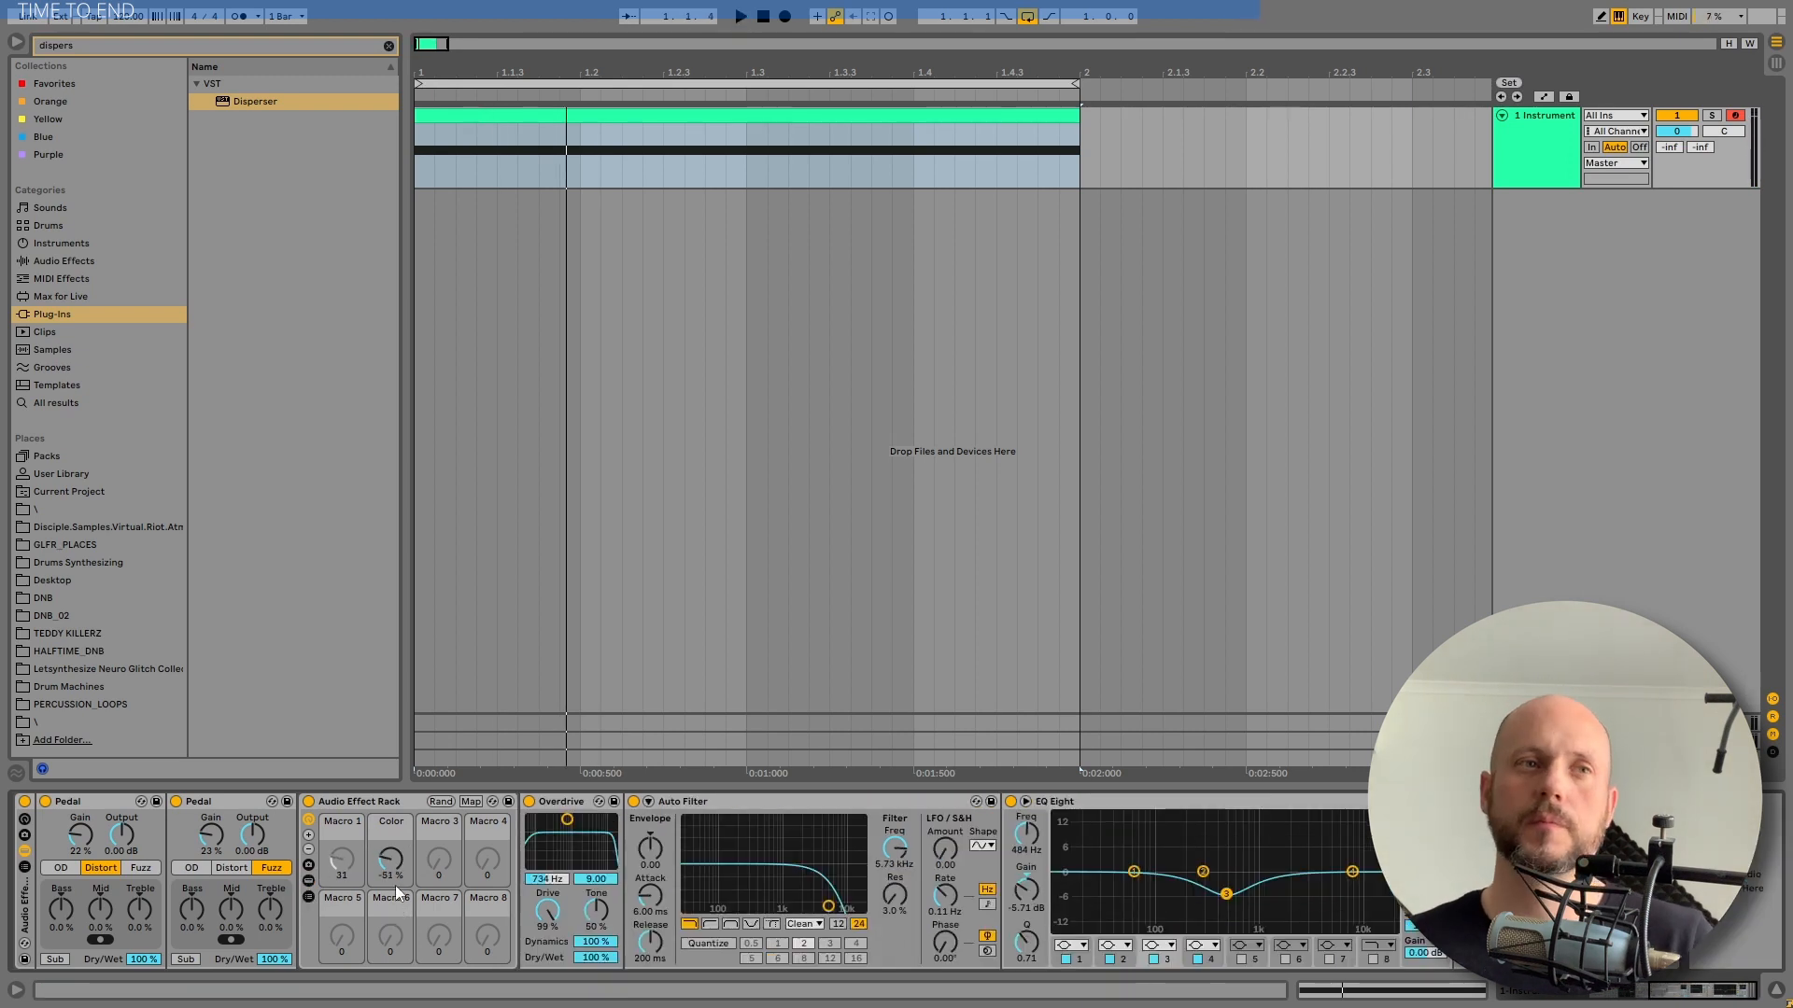
Play the clip in short bursts to compare the sound with the nested Color rack bypassed and active.
key(space)
key(space)
click(308, 802)
key(space)
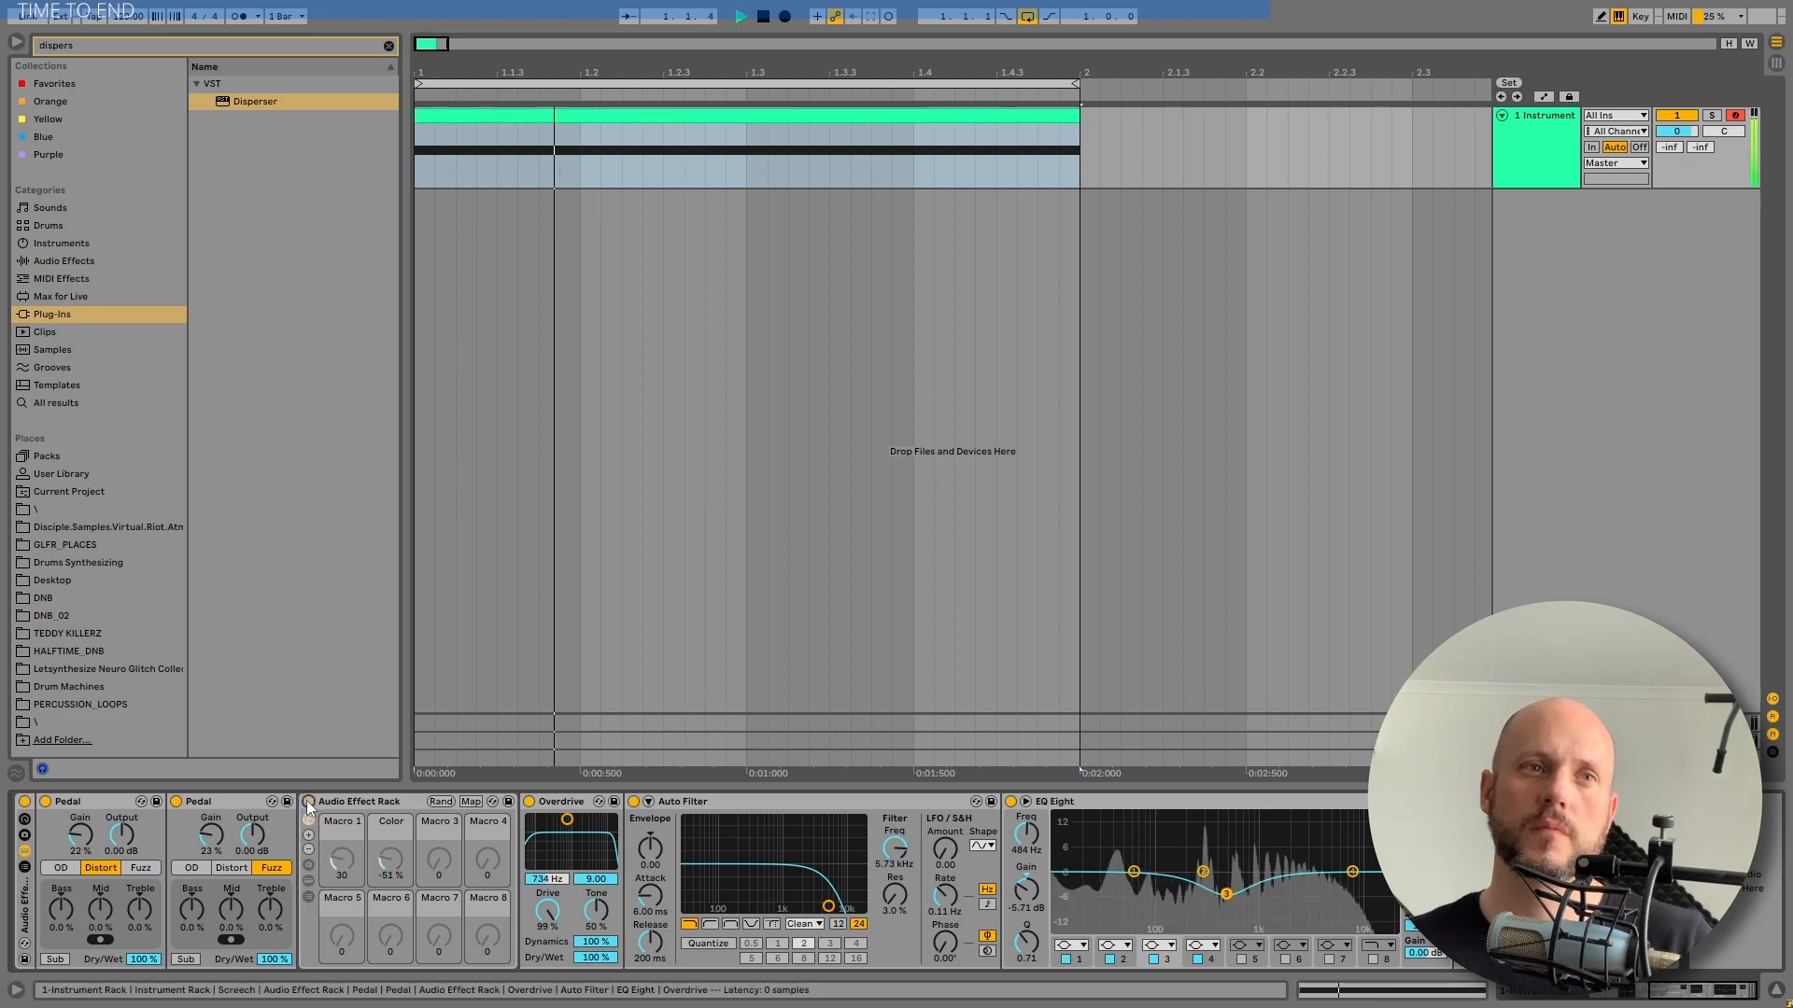
key(space)
click(308, 802)
key(space)
key(space)
click(308, 802)
key(space)
key(space)
click(308, 802)
key(space)
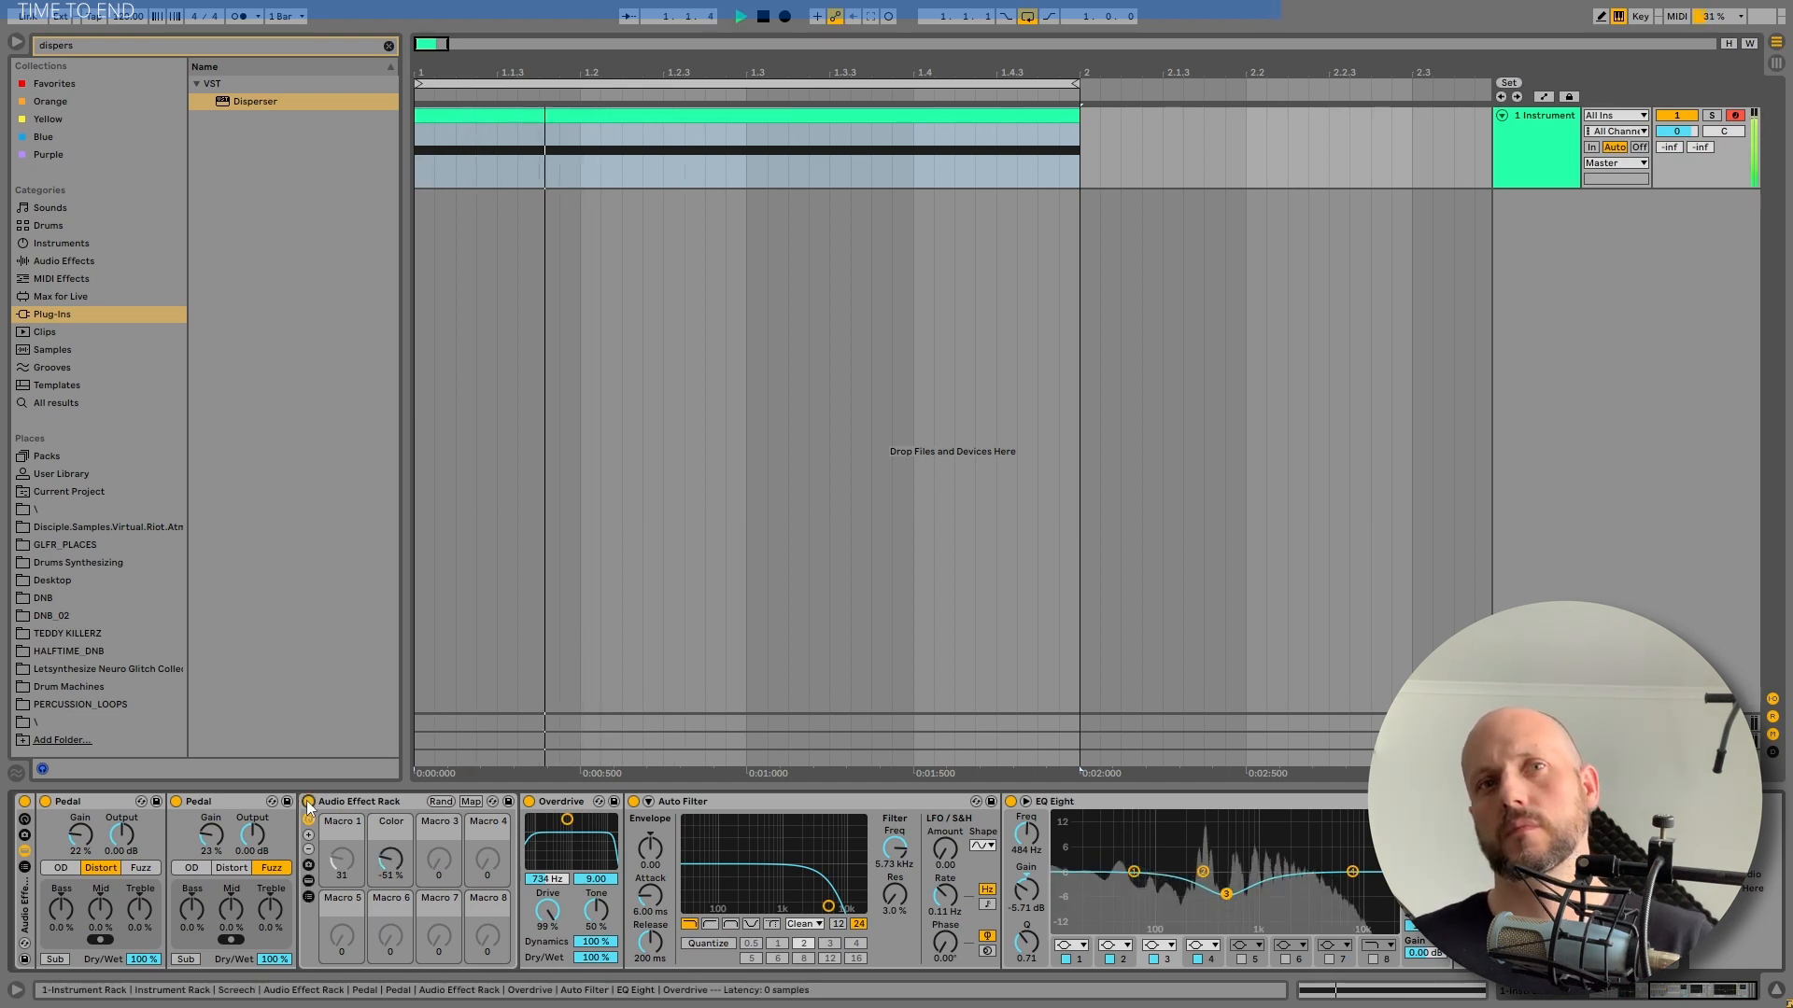
key(space)
key(space)
key(space)
key(space)
key(space)
Inspect the effect rack on the Serum_x64 chain, and open Serum's plug-in window.
scroll(399, 817, left, 5)
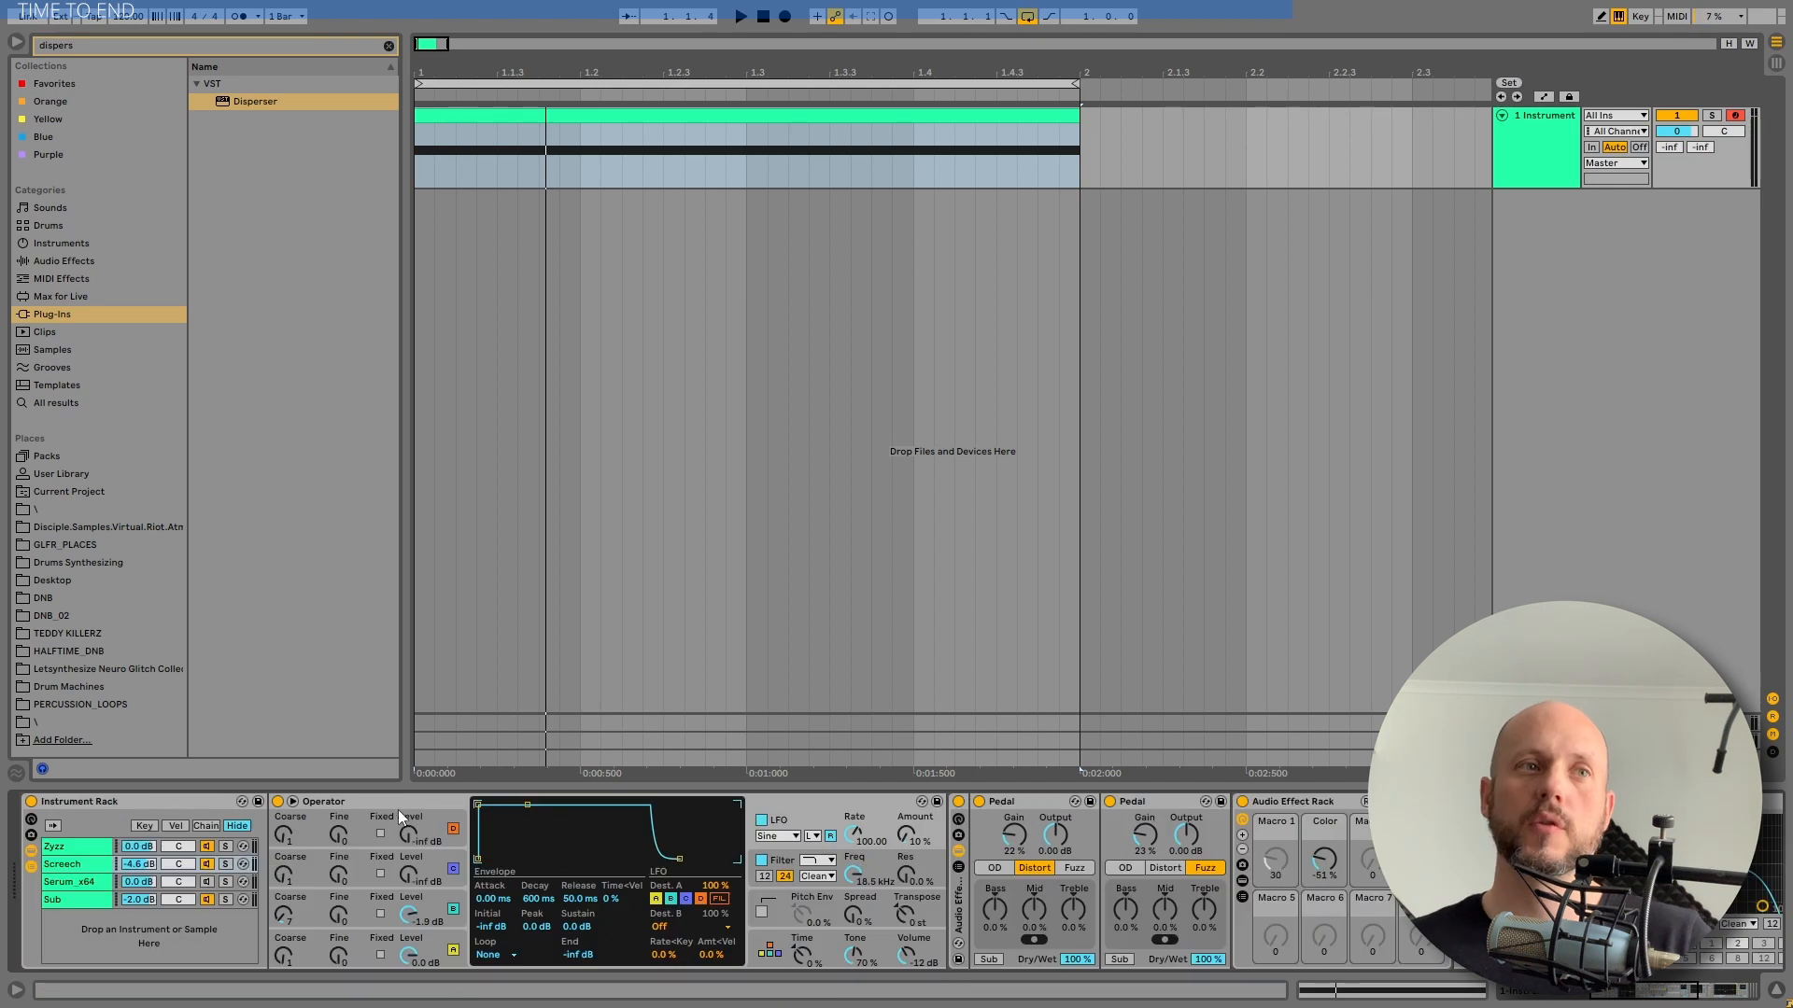
click(80, 883)
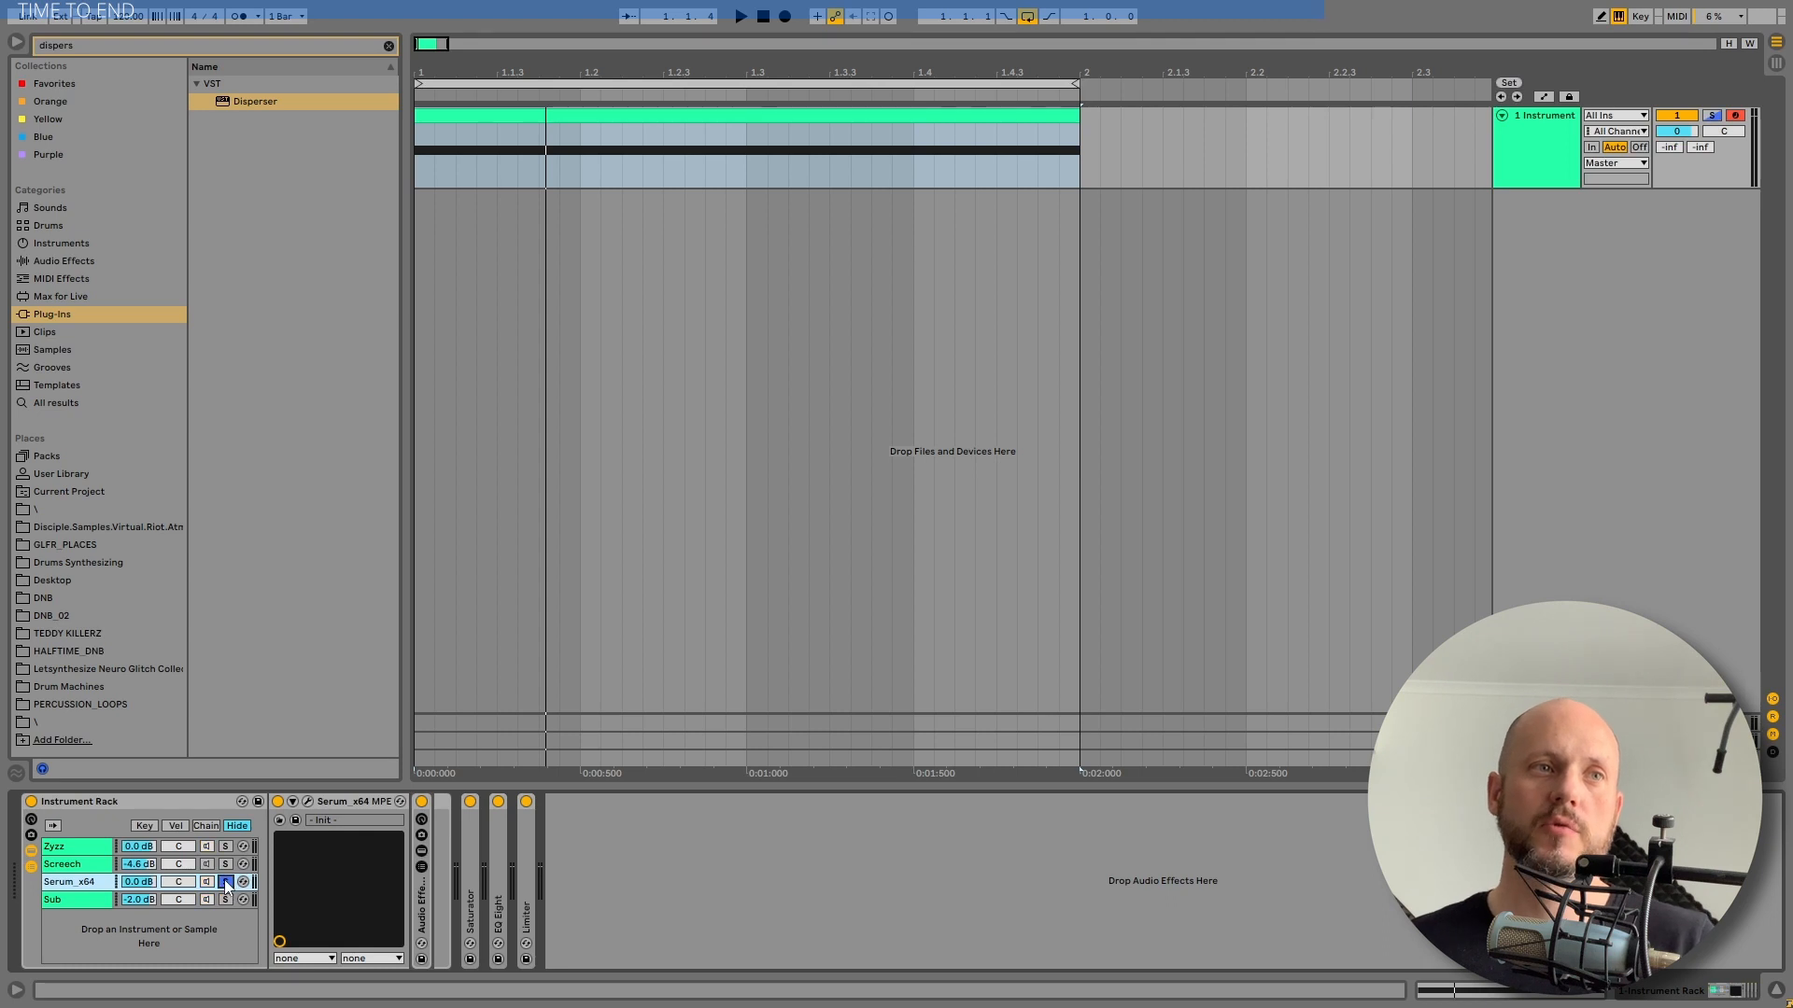
click(421, 850)
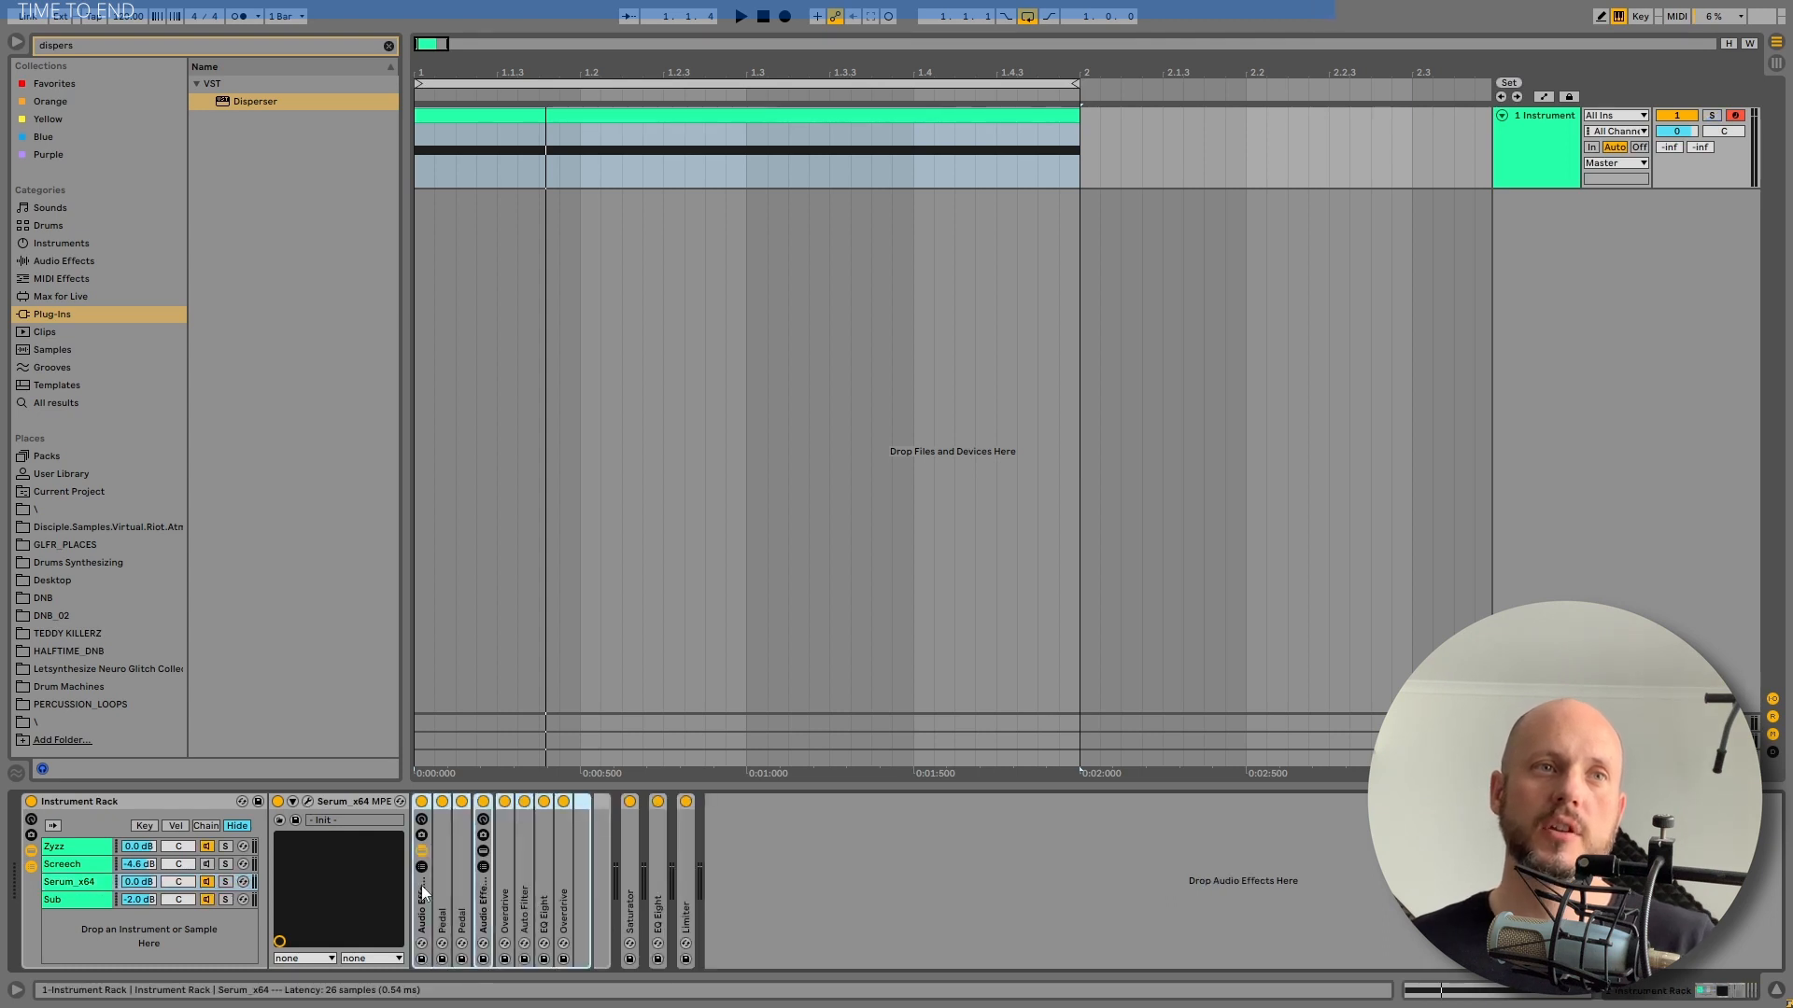
click(421, 850)
click(341, 803)
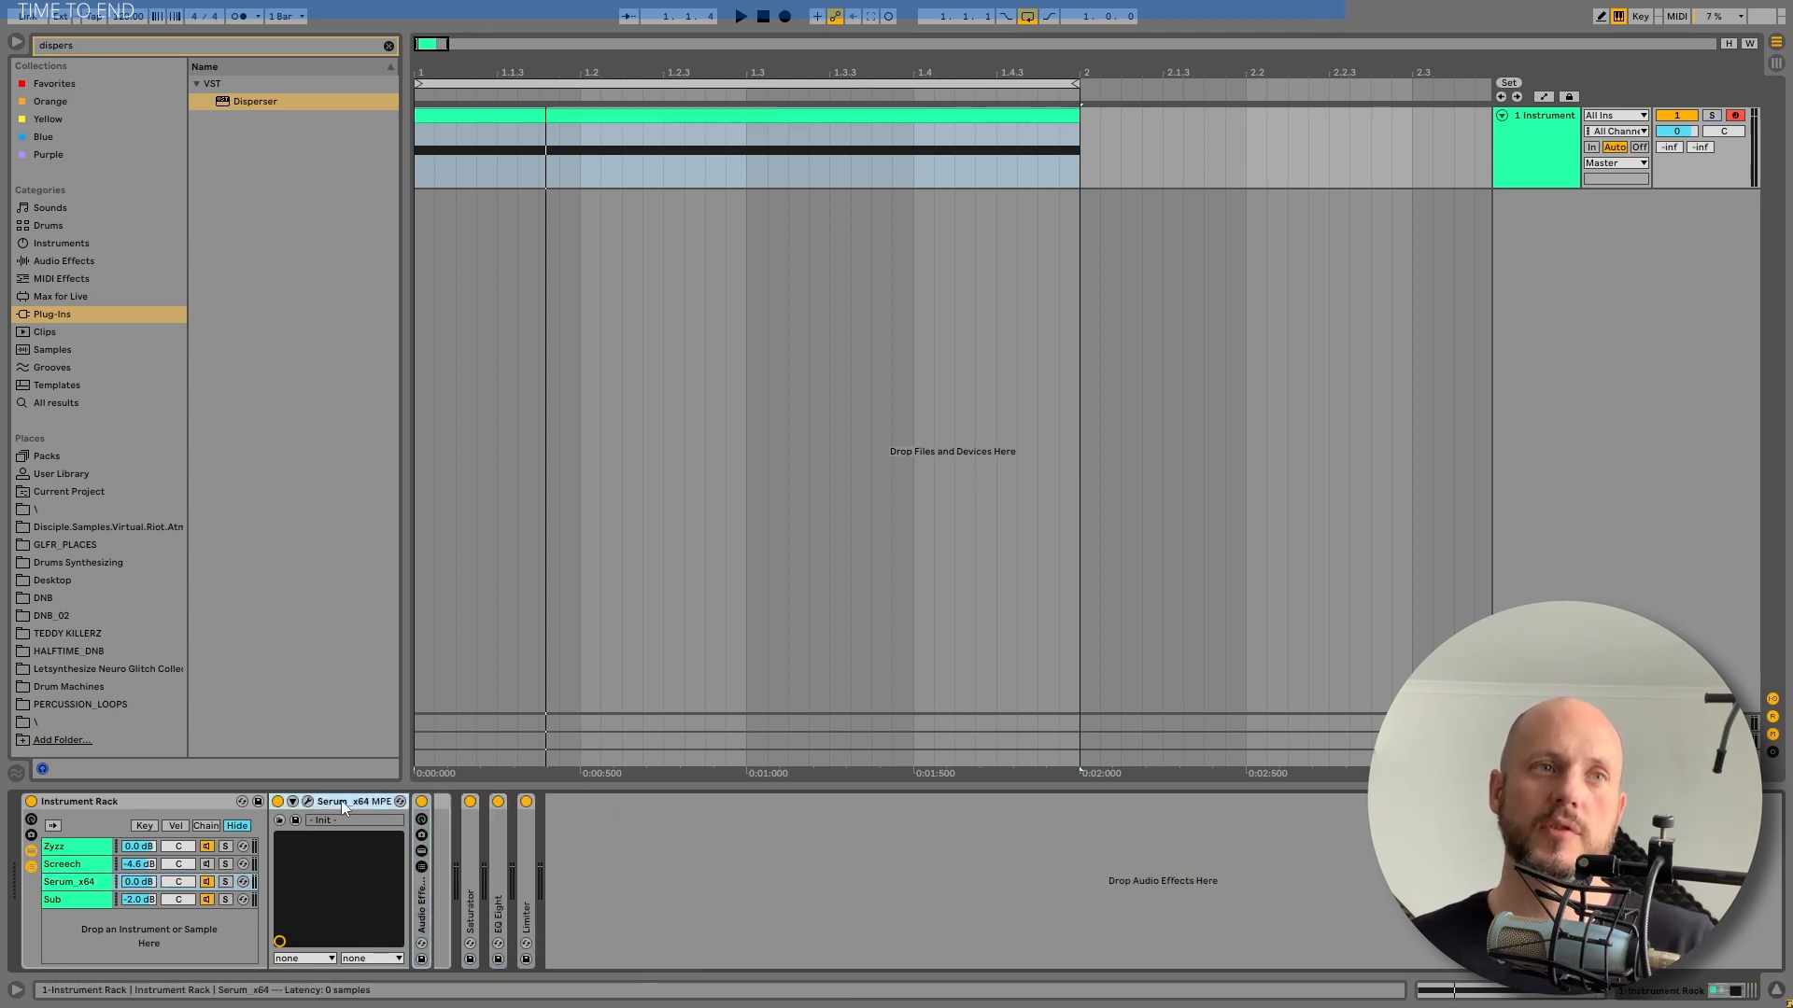
click(294, 801)
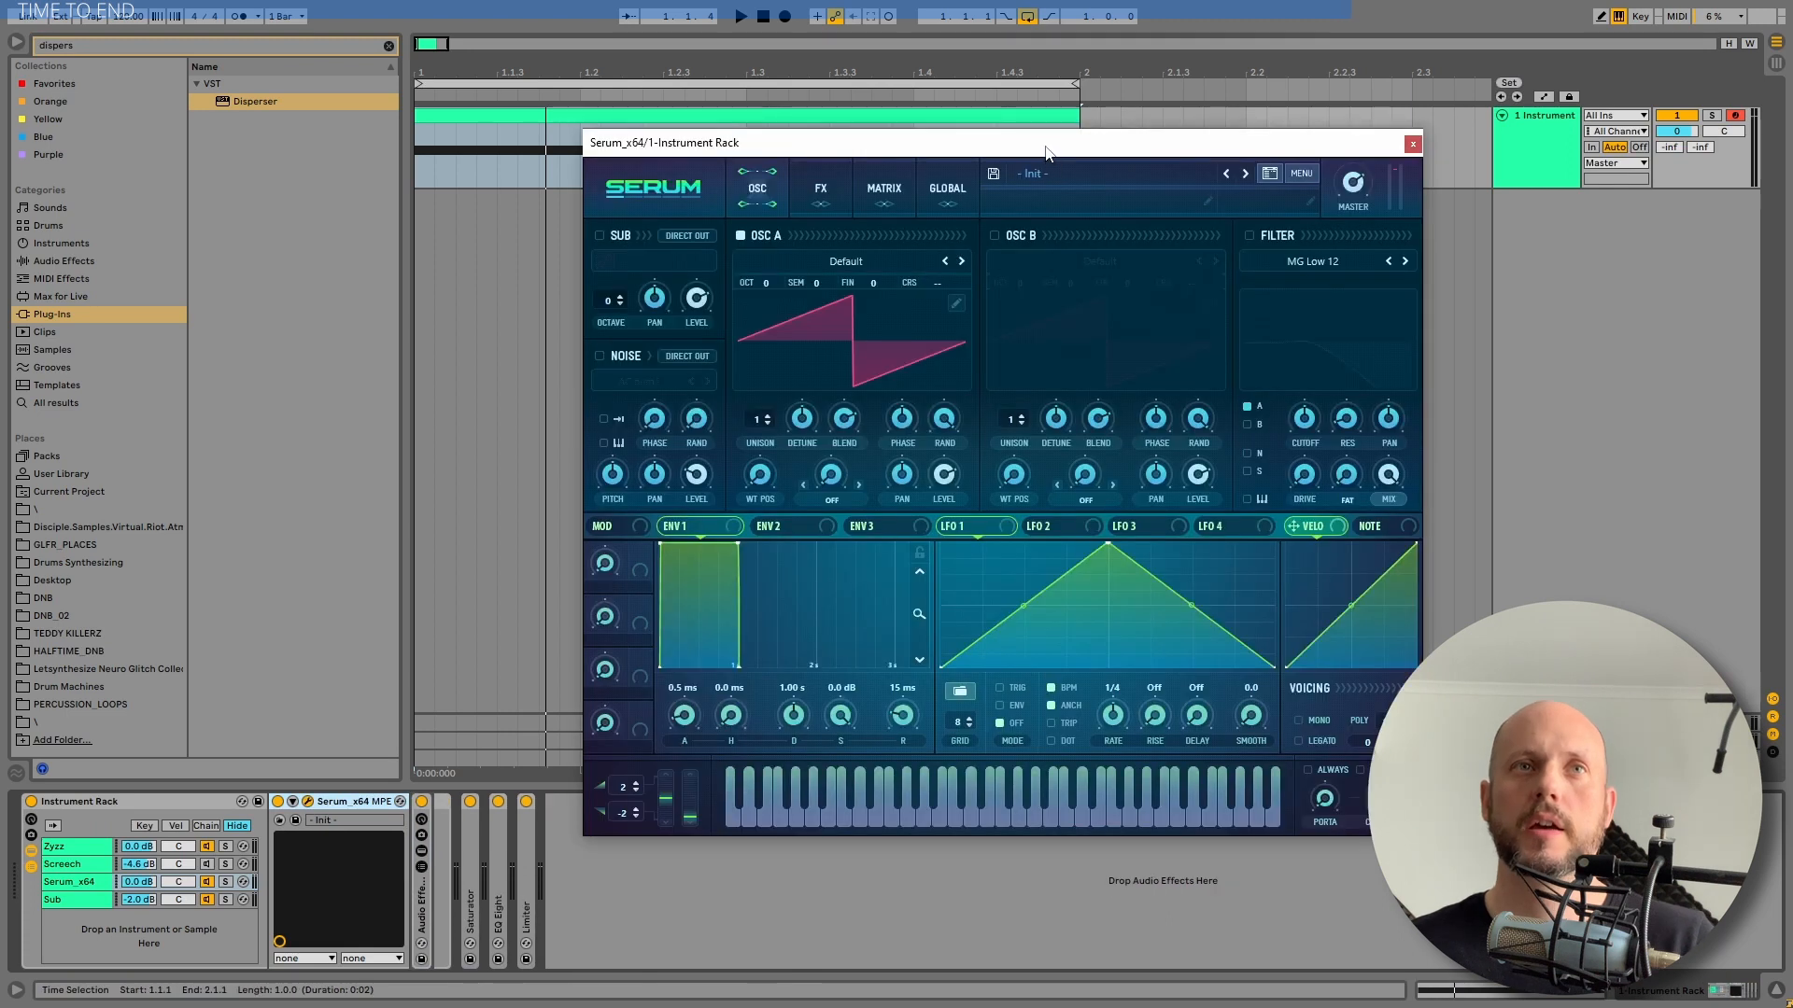
drag(1048, 152, 1030, 143)
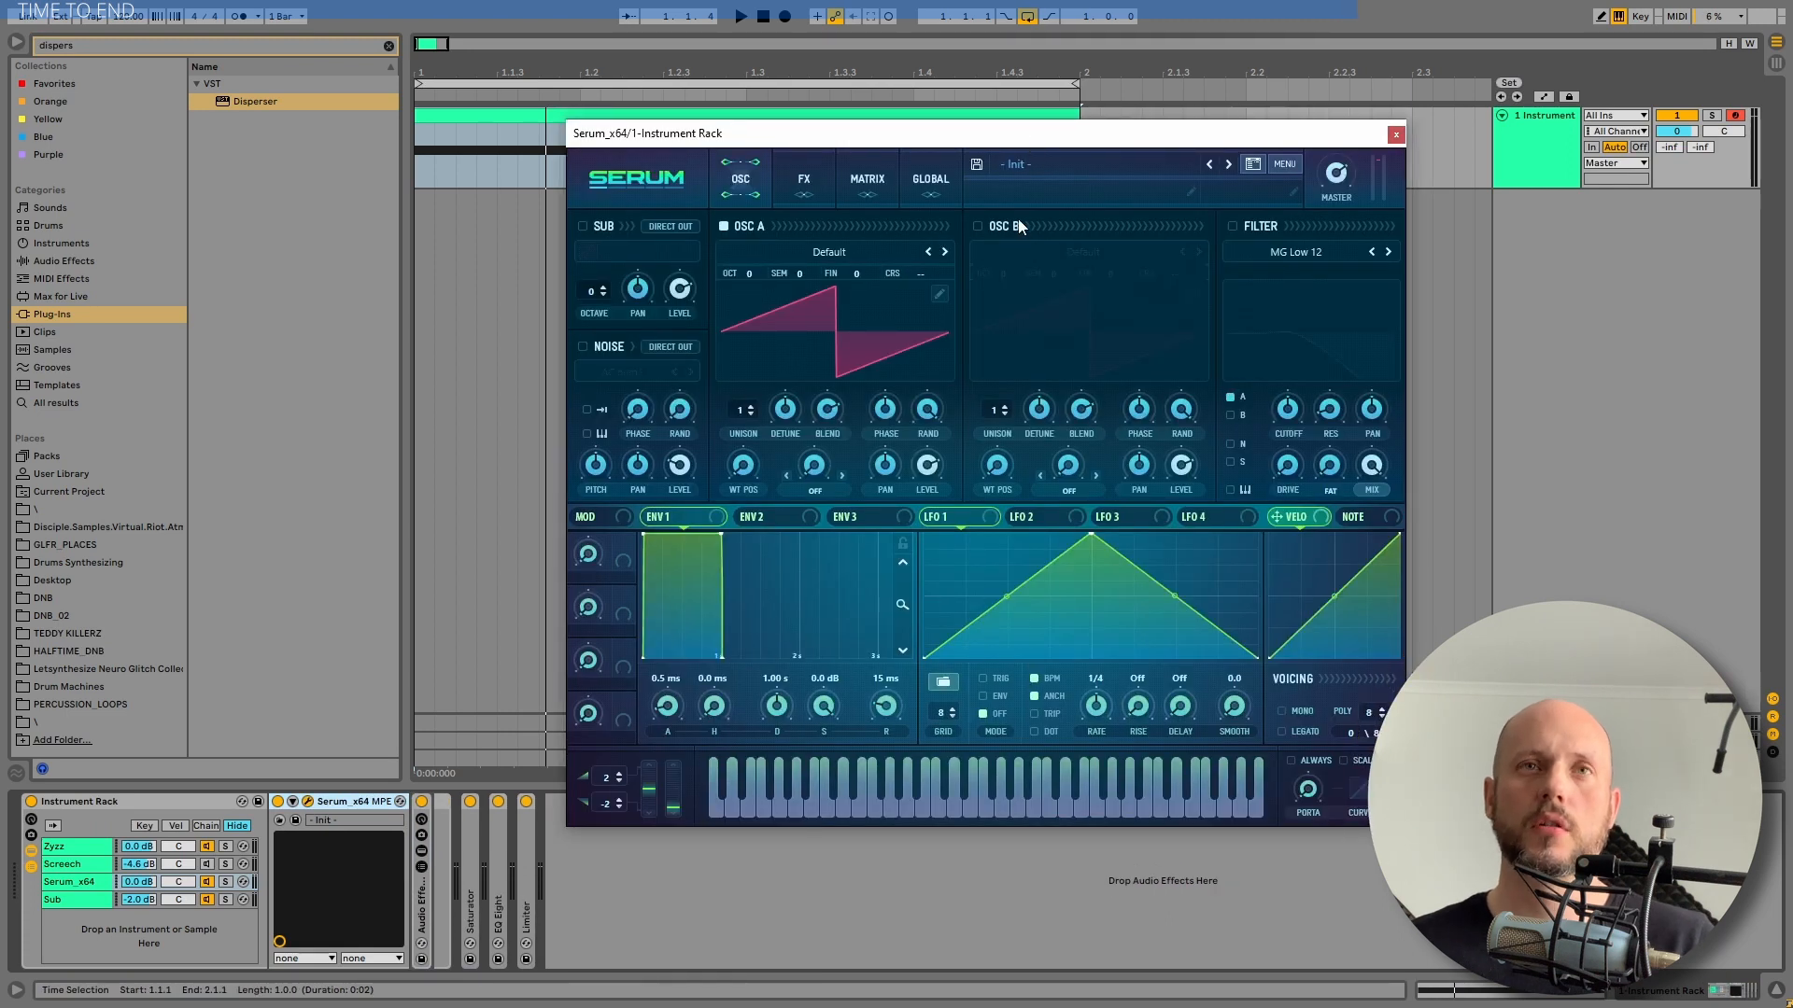
Audition the clip with all chains sounding and with only the Serum_x64 chain soloed.
key(space)
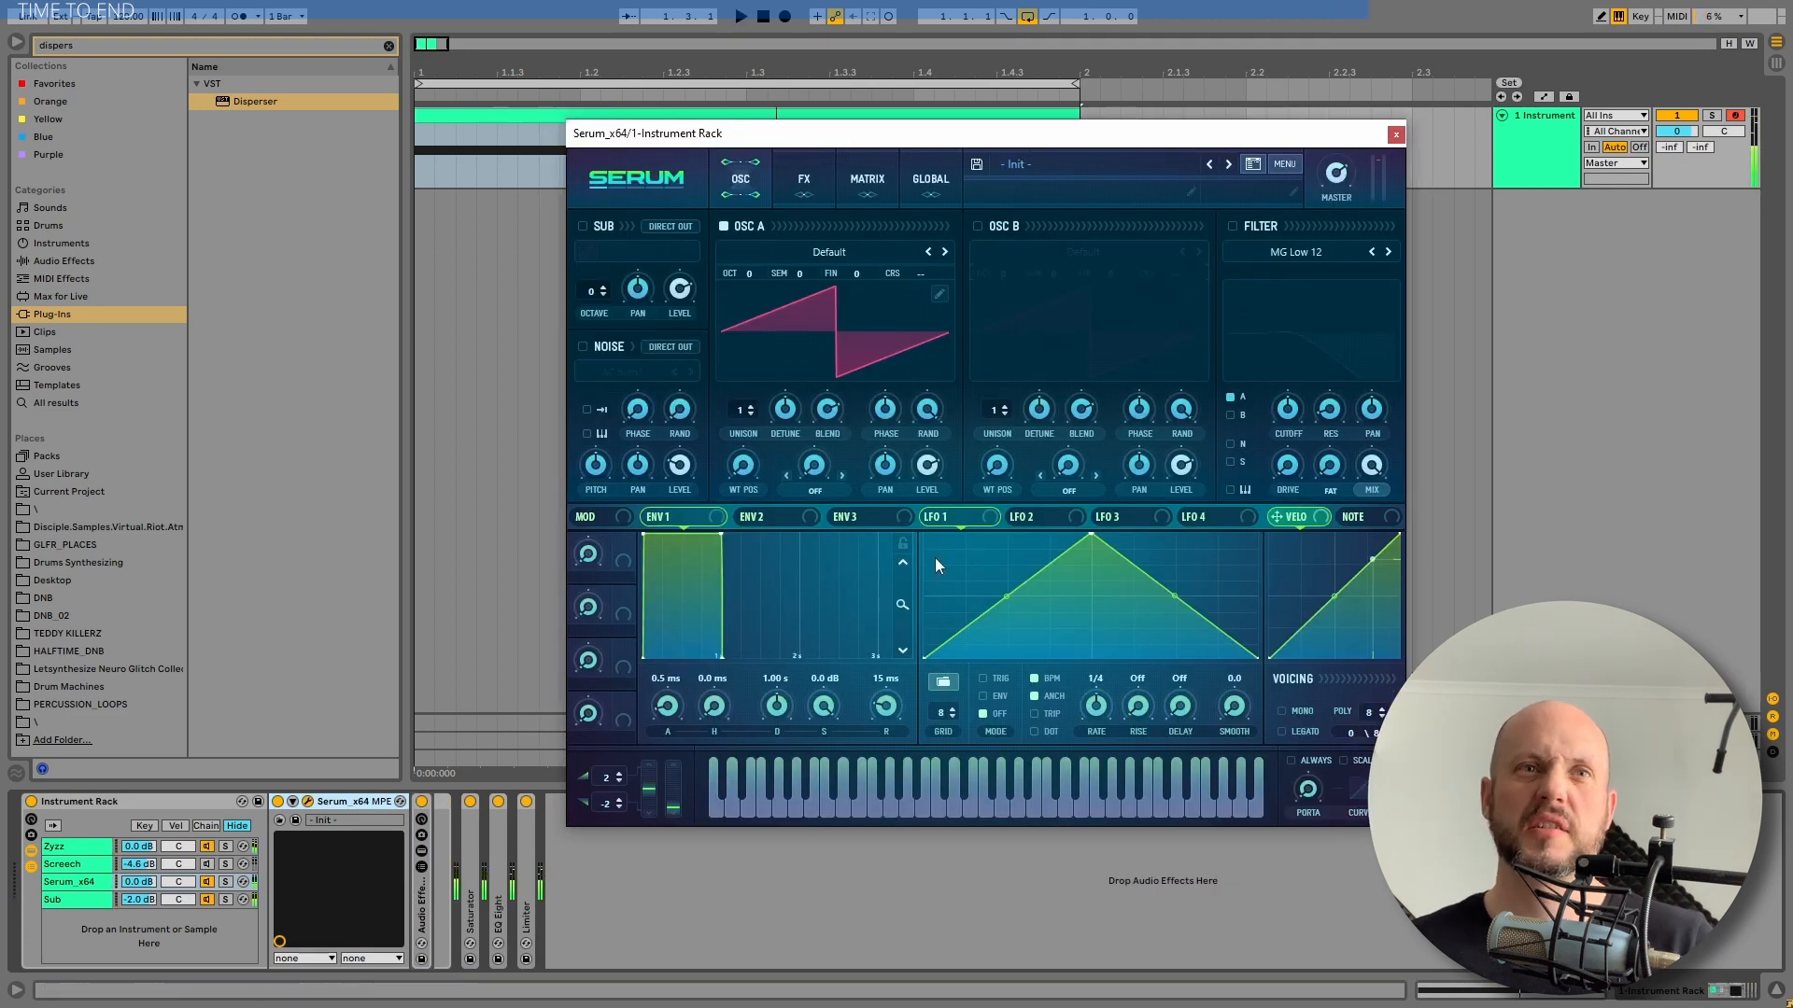
click(225, 882)
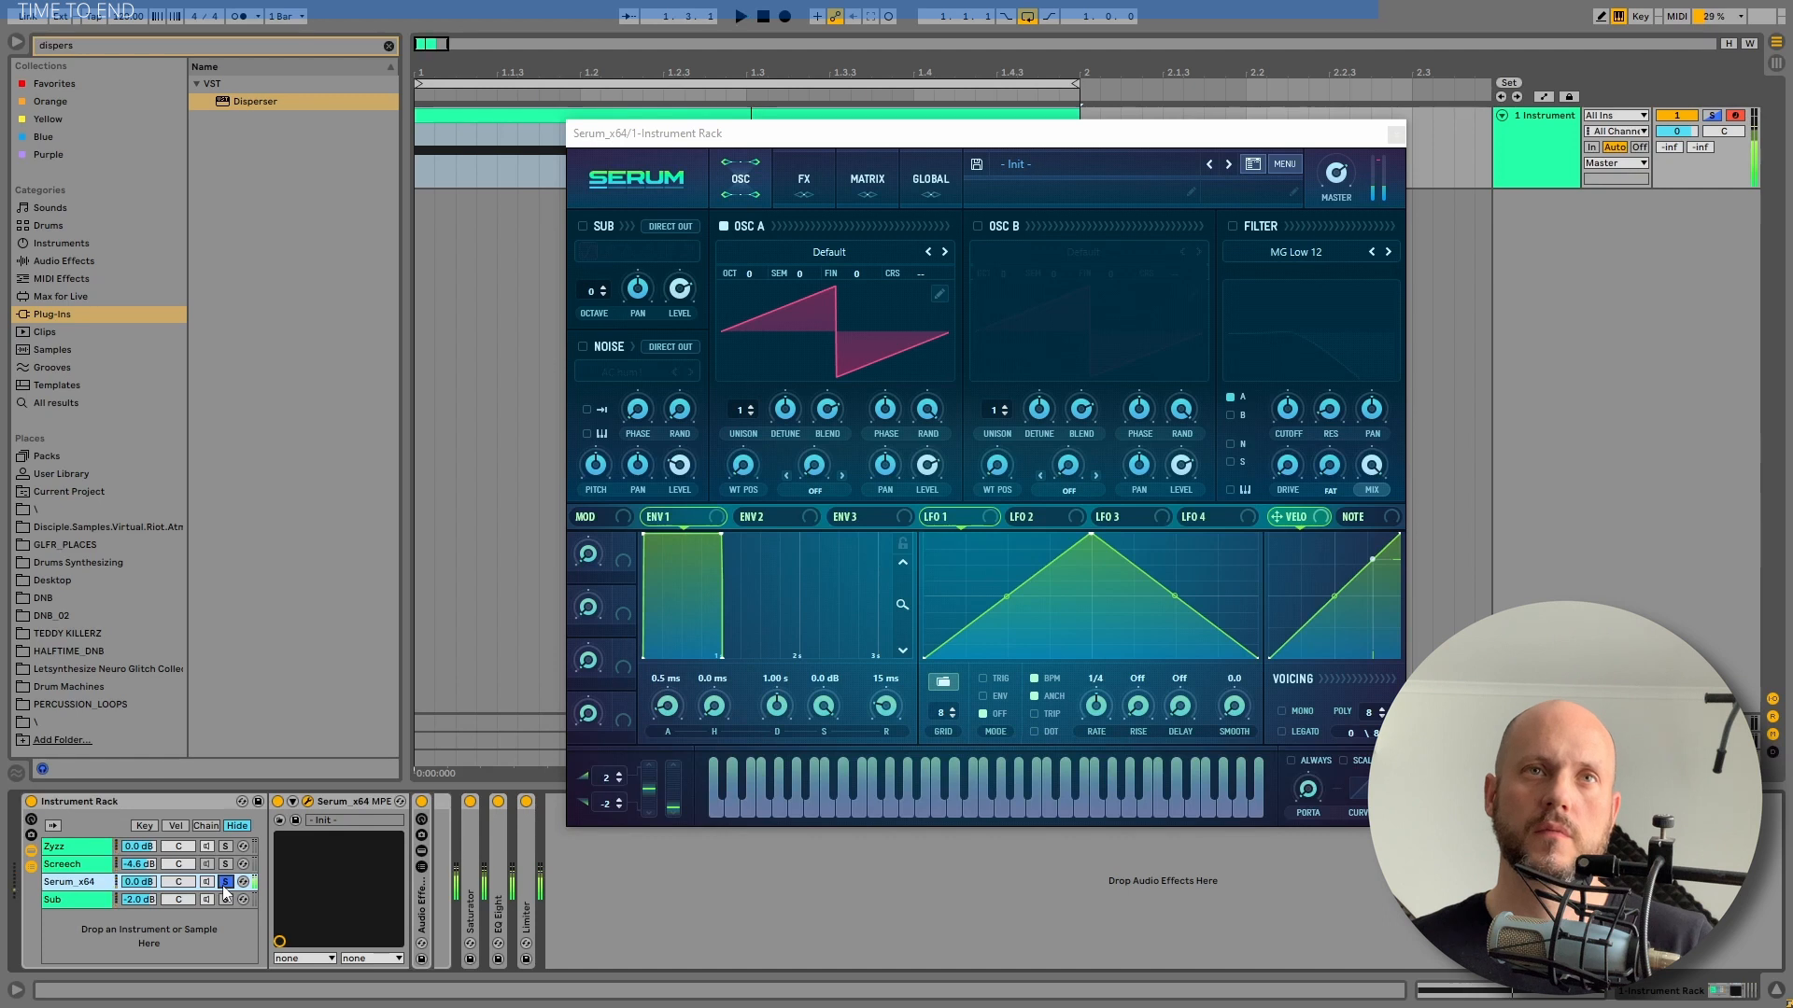
click(224, 887)
Load the Spectral wavetable Trilobyte 1 [SL] into Serum's oscillator A.
click(829, 252)
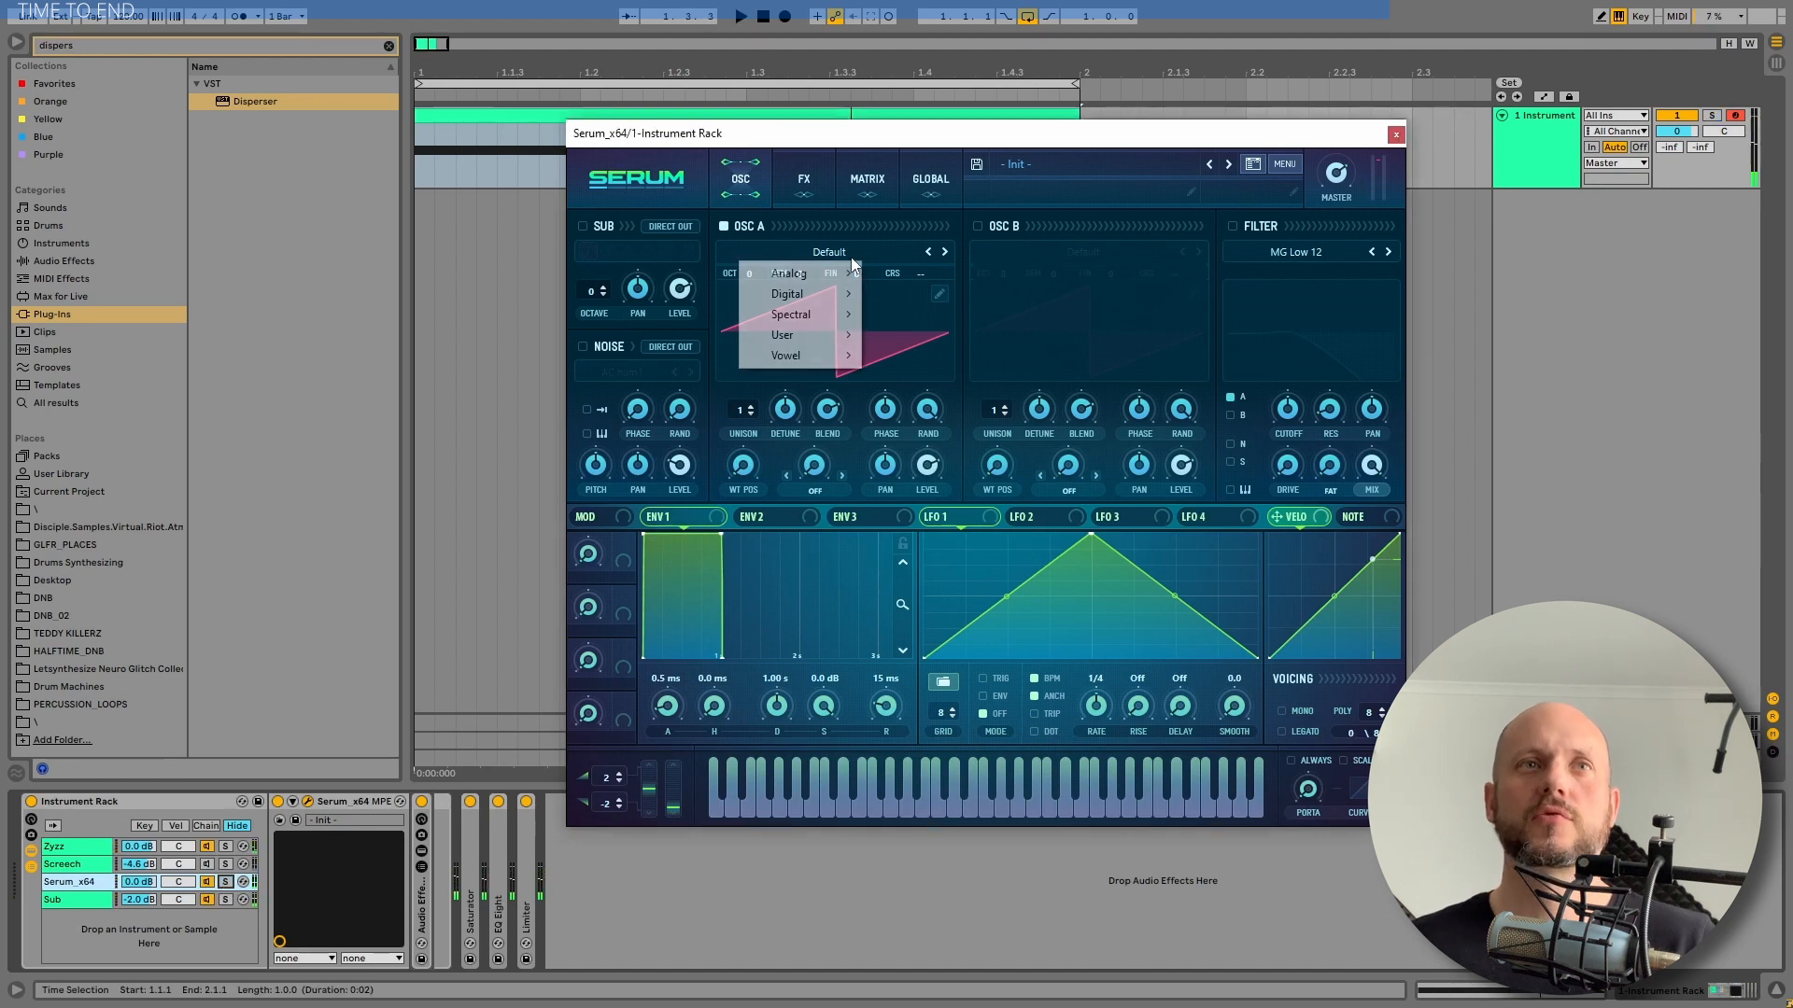
mouse_move(818, 322)
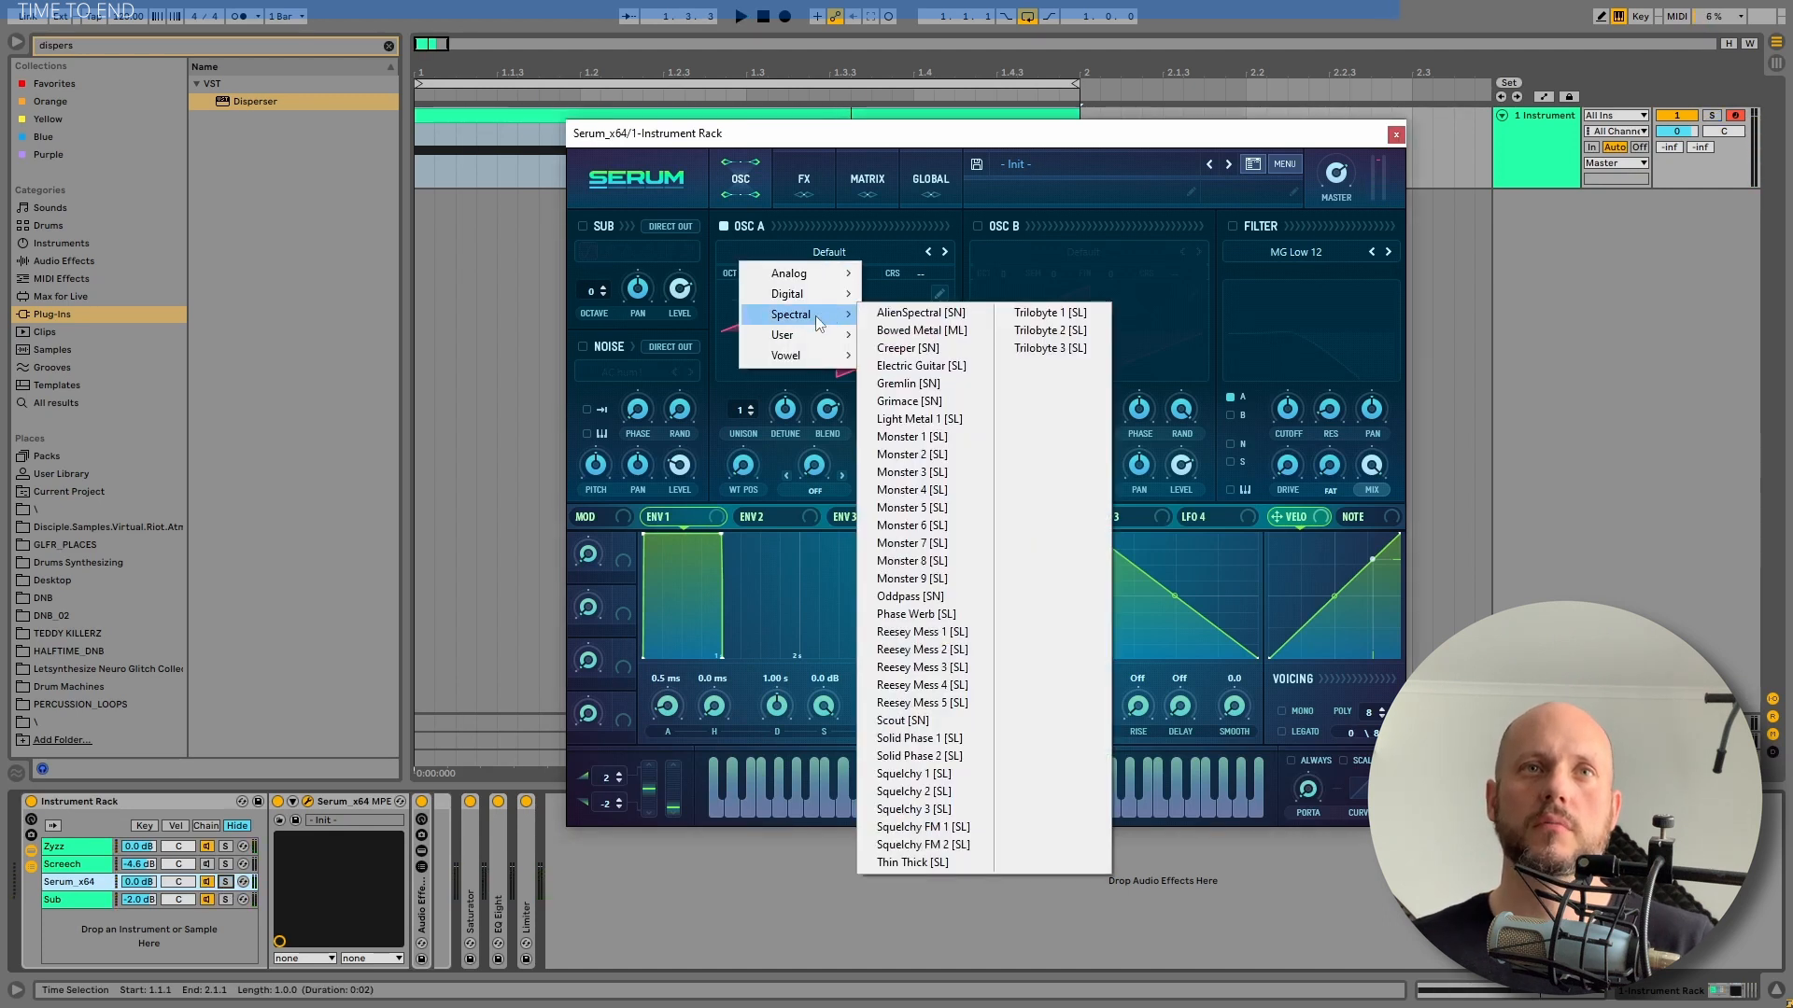
click(1047, 312)
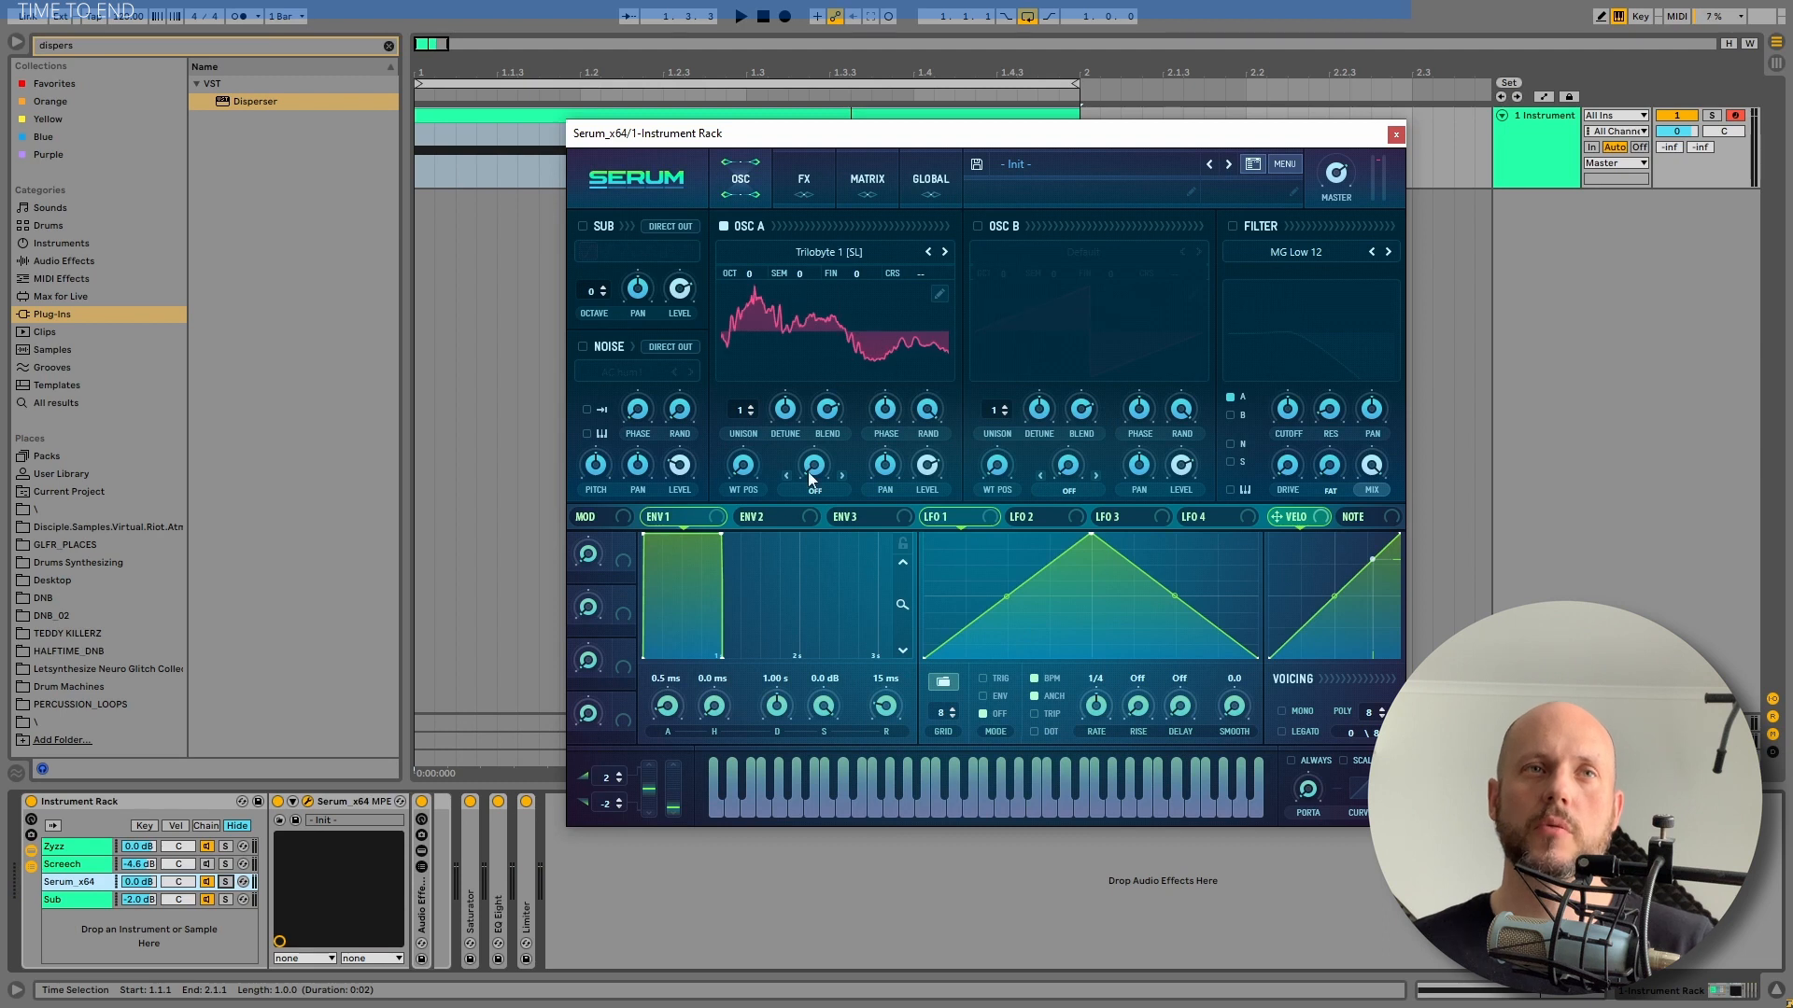
Enable Serum's MG Low 12 filter with a slightly lower cutoff, and raise oscillator A's wavetable position.
click(1232, 229)
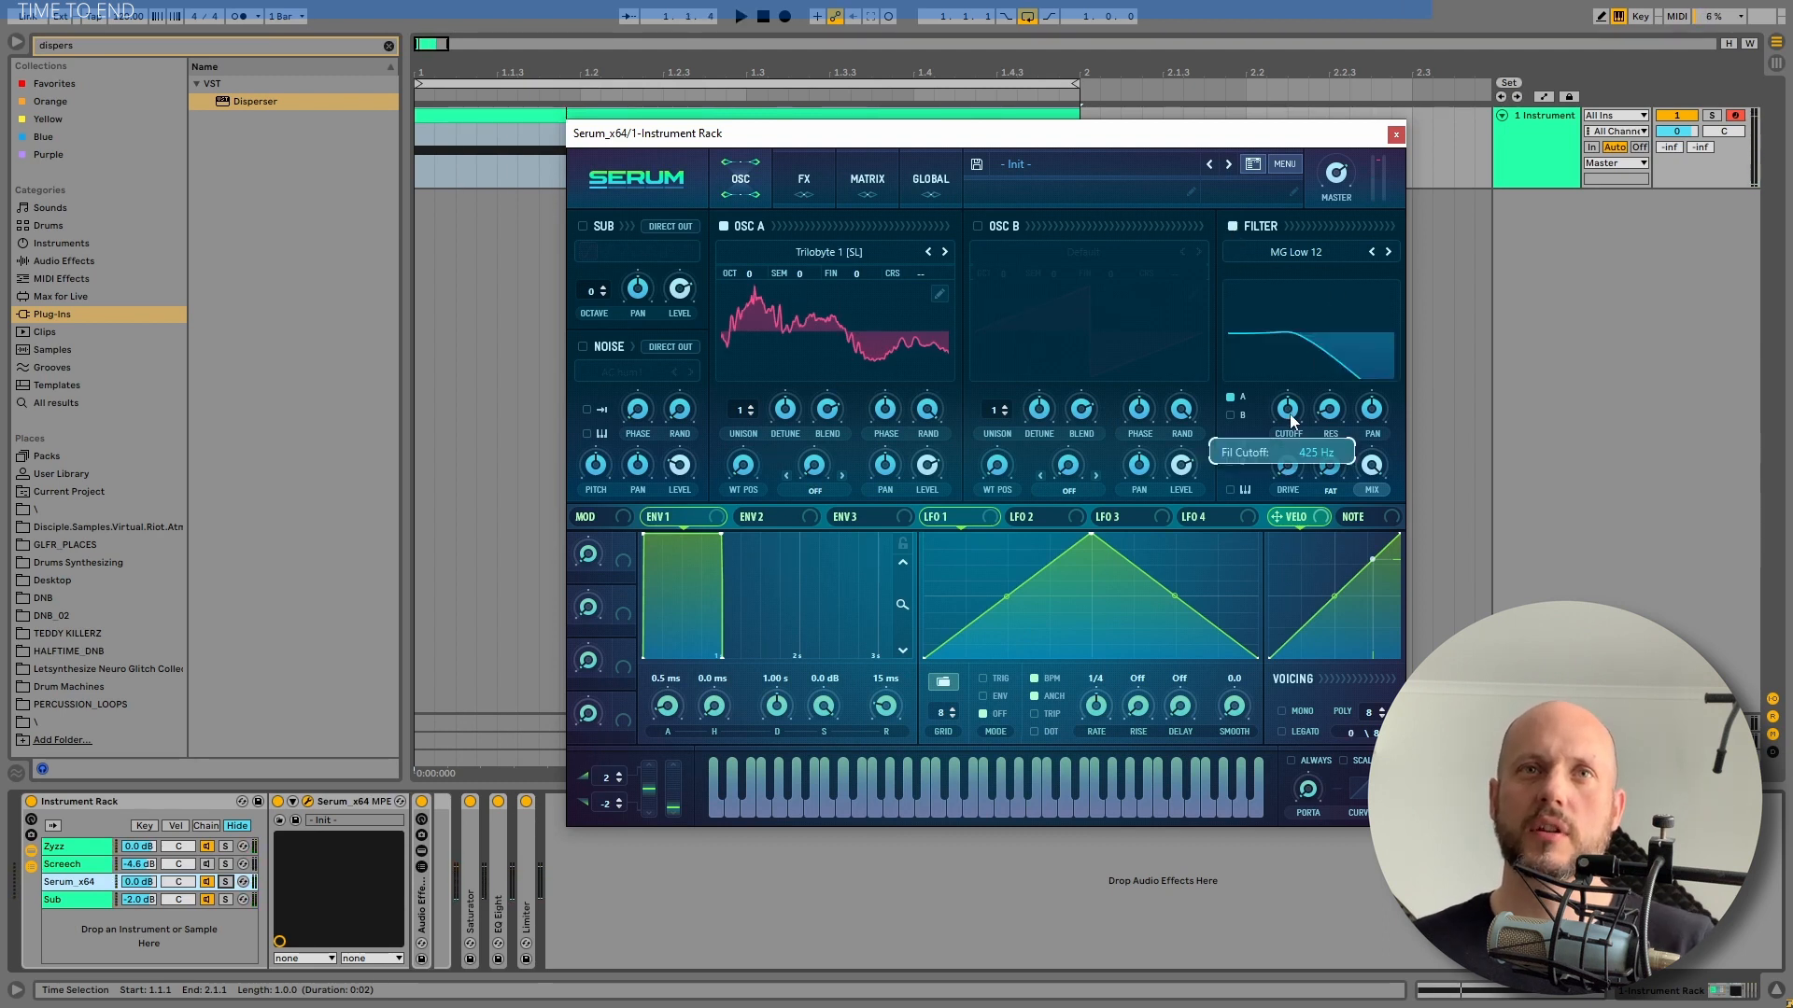
mouse_move(1293, 427)
mouse_down()
mouse_move(1298, 450)
mouse_move(1338, 390)
mouse_move(1297, 419)
mouse_up()
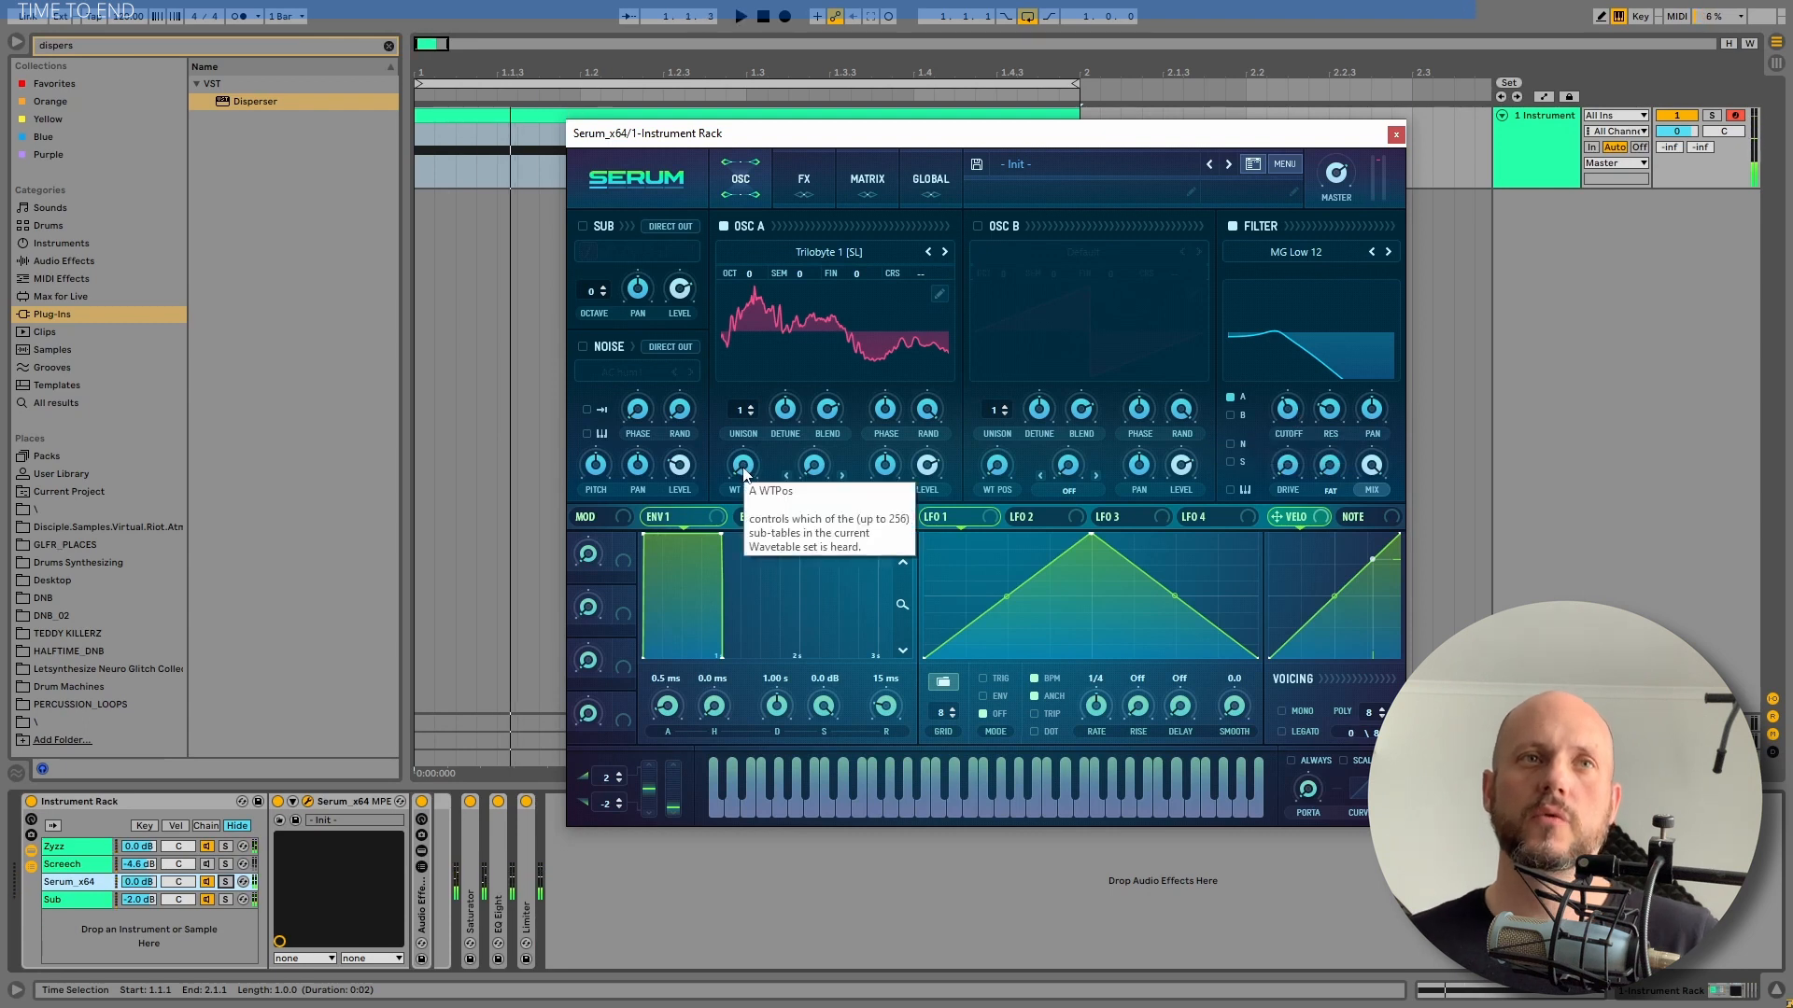
drag(747, 470, 770, 333)
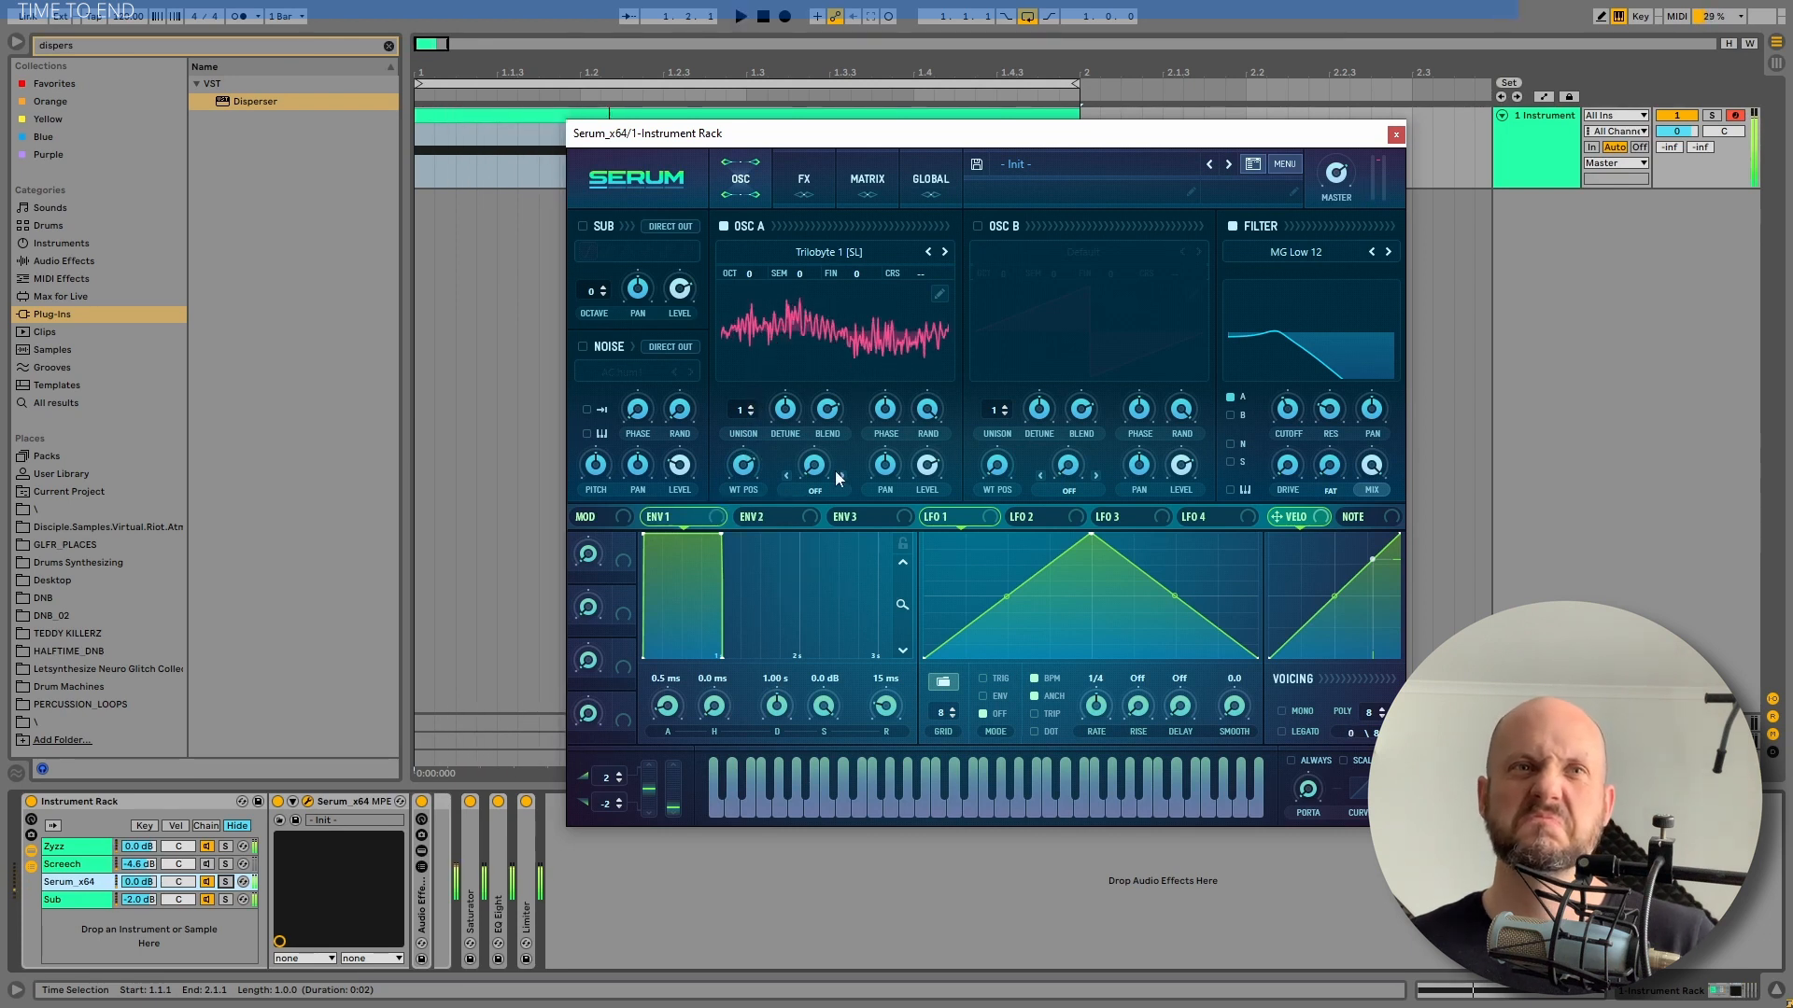
Try the Bend + warp mode on oscillator A, sweeping its amount during playback.
click(814, 491)
key(Up)
key(Up)
key(Up)
key(Up)
key(Up)
key(Up)
key(Up)
key(Up)
key(Up)
key(Up)
key(Up)
key(Up)
key(Up)
key(Up)
key(Up)
key(Up)
key(Up)
key(Up)
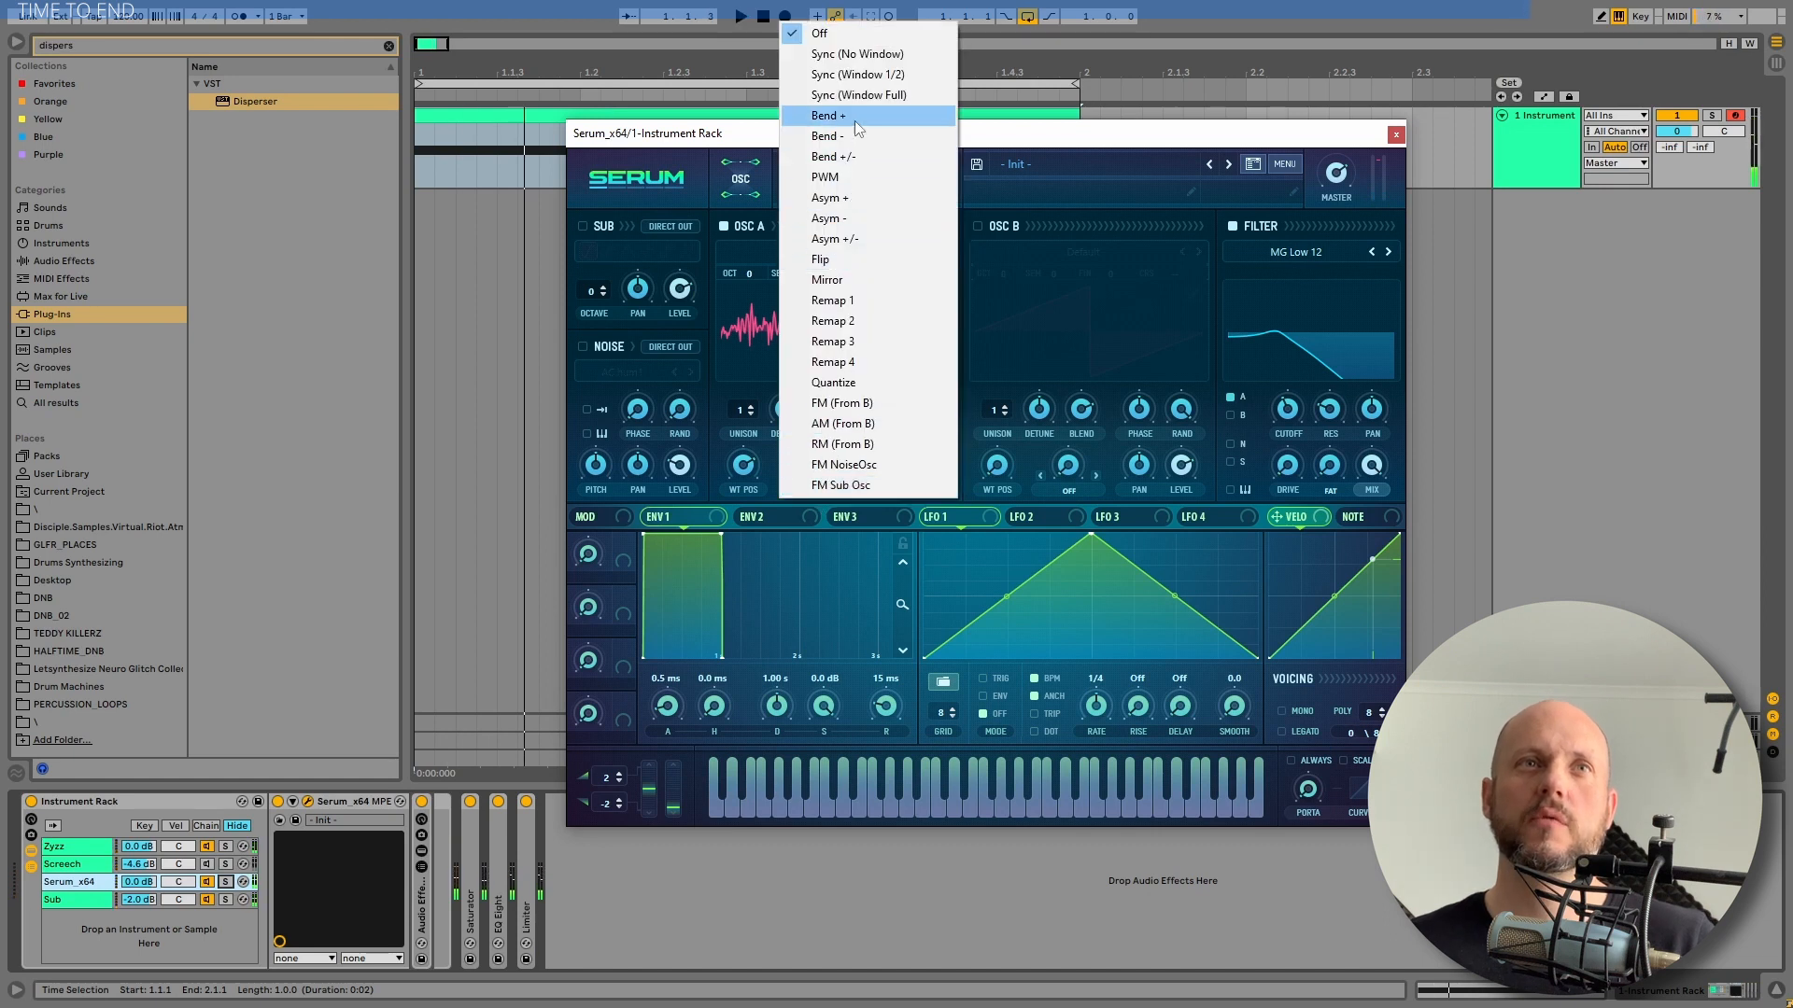
key(Return)
drag(813, 476, 860, 413)
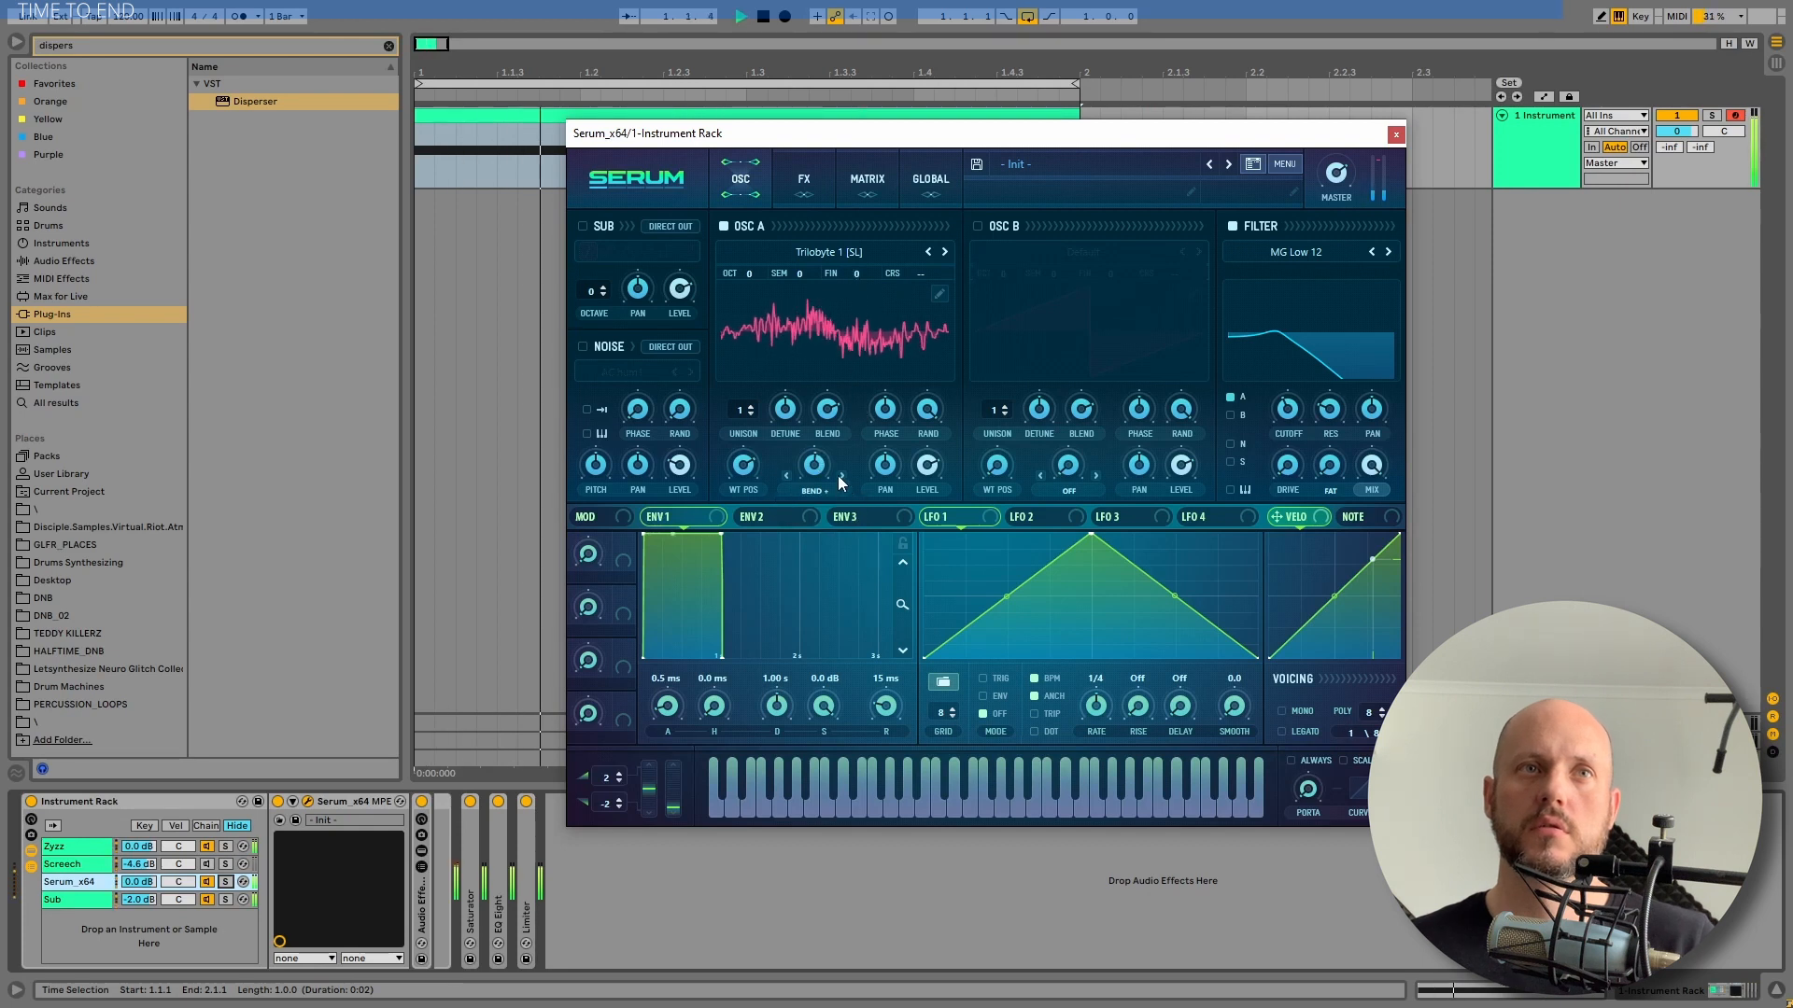
click(788, 476)
Set oscillator A's warp mode to Mirror, sweep its amount, and lower the filter cutoff during playback.
click(810, 488)
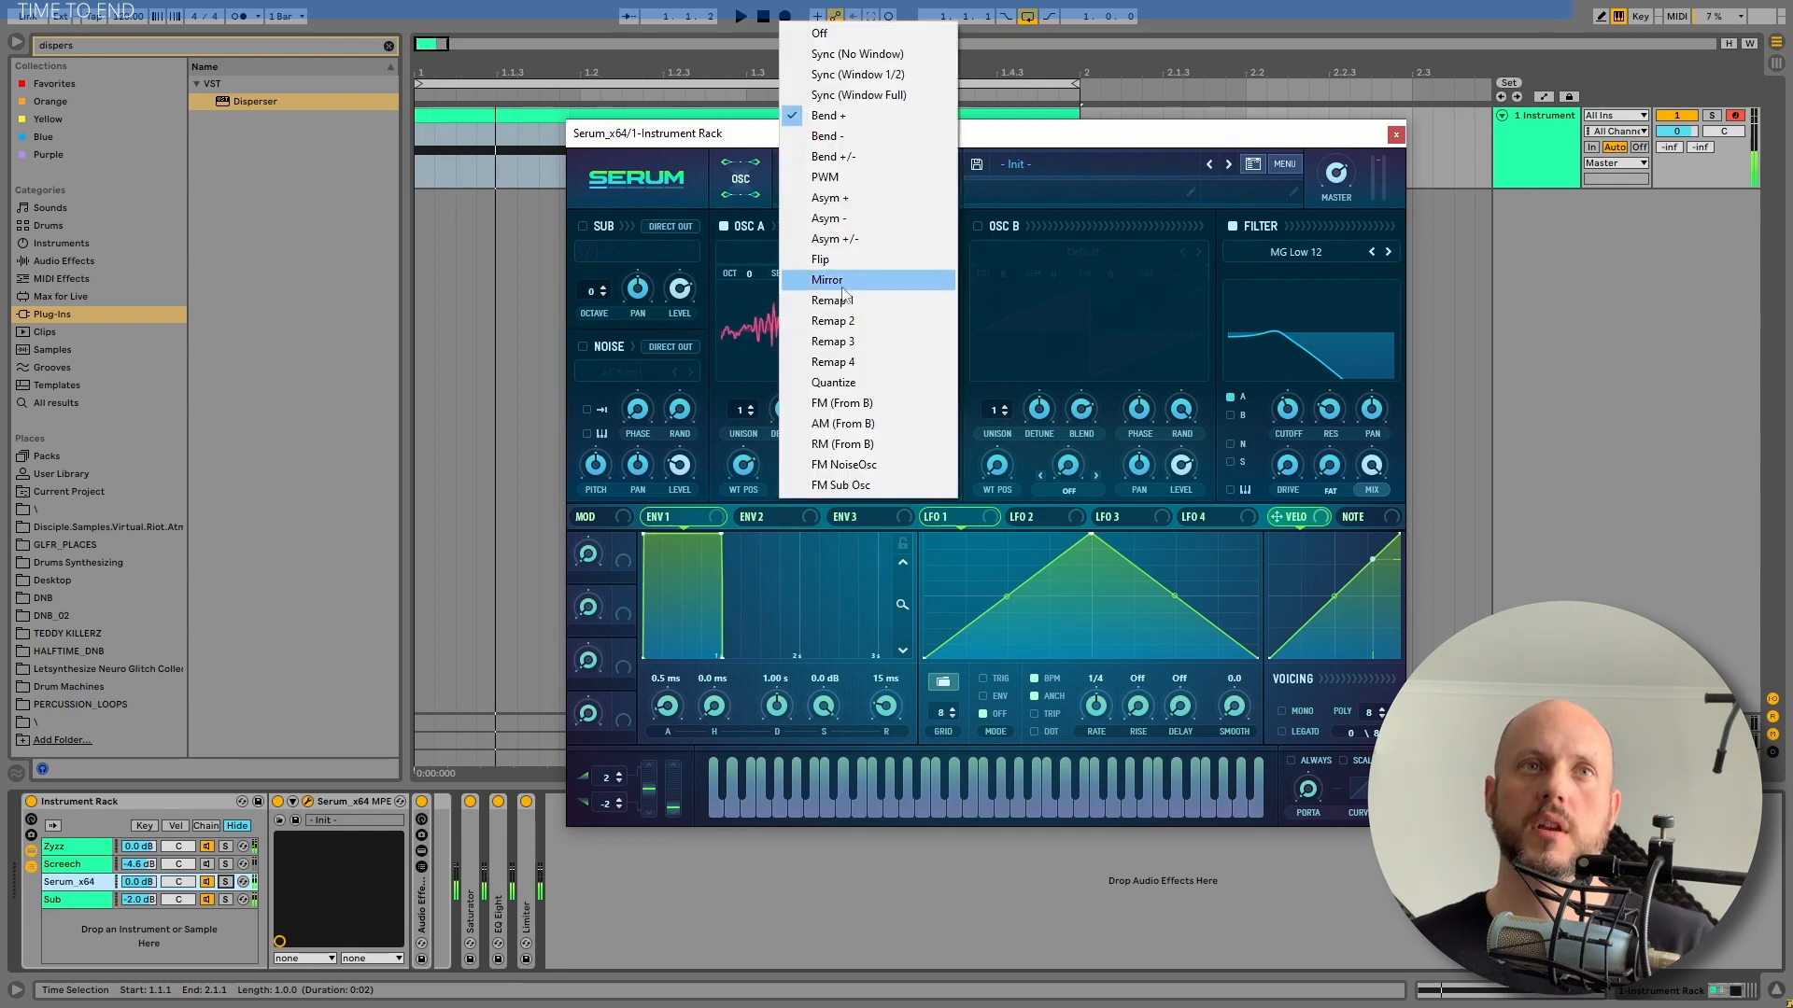
click(845, 278)
drag(815, 479, 828, 376)
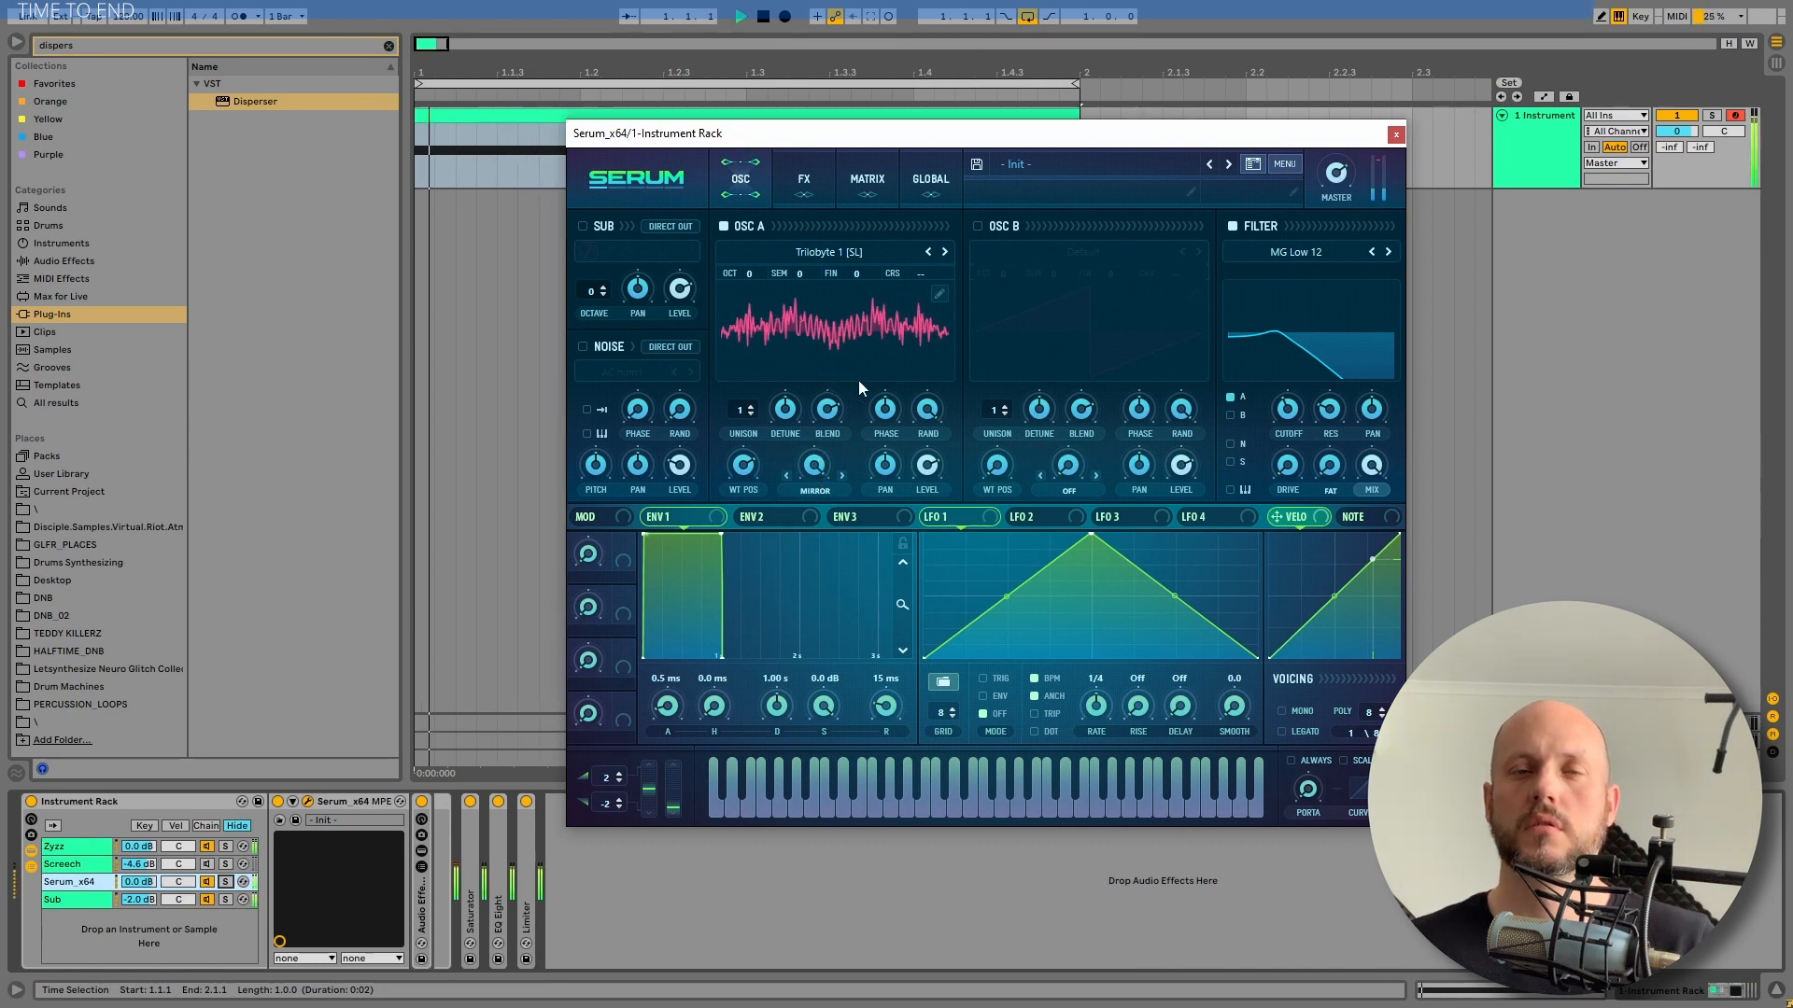
drag(1294, 408, 1298, 468)
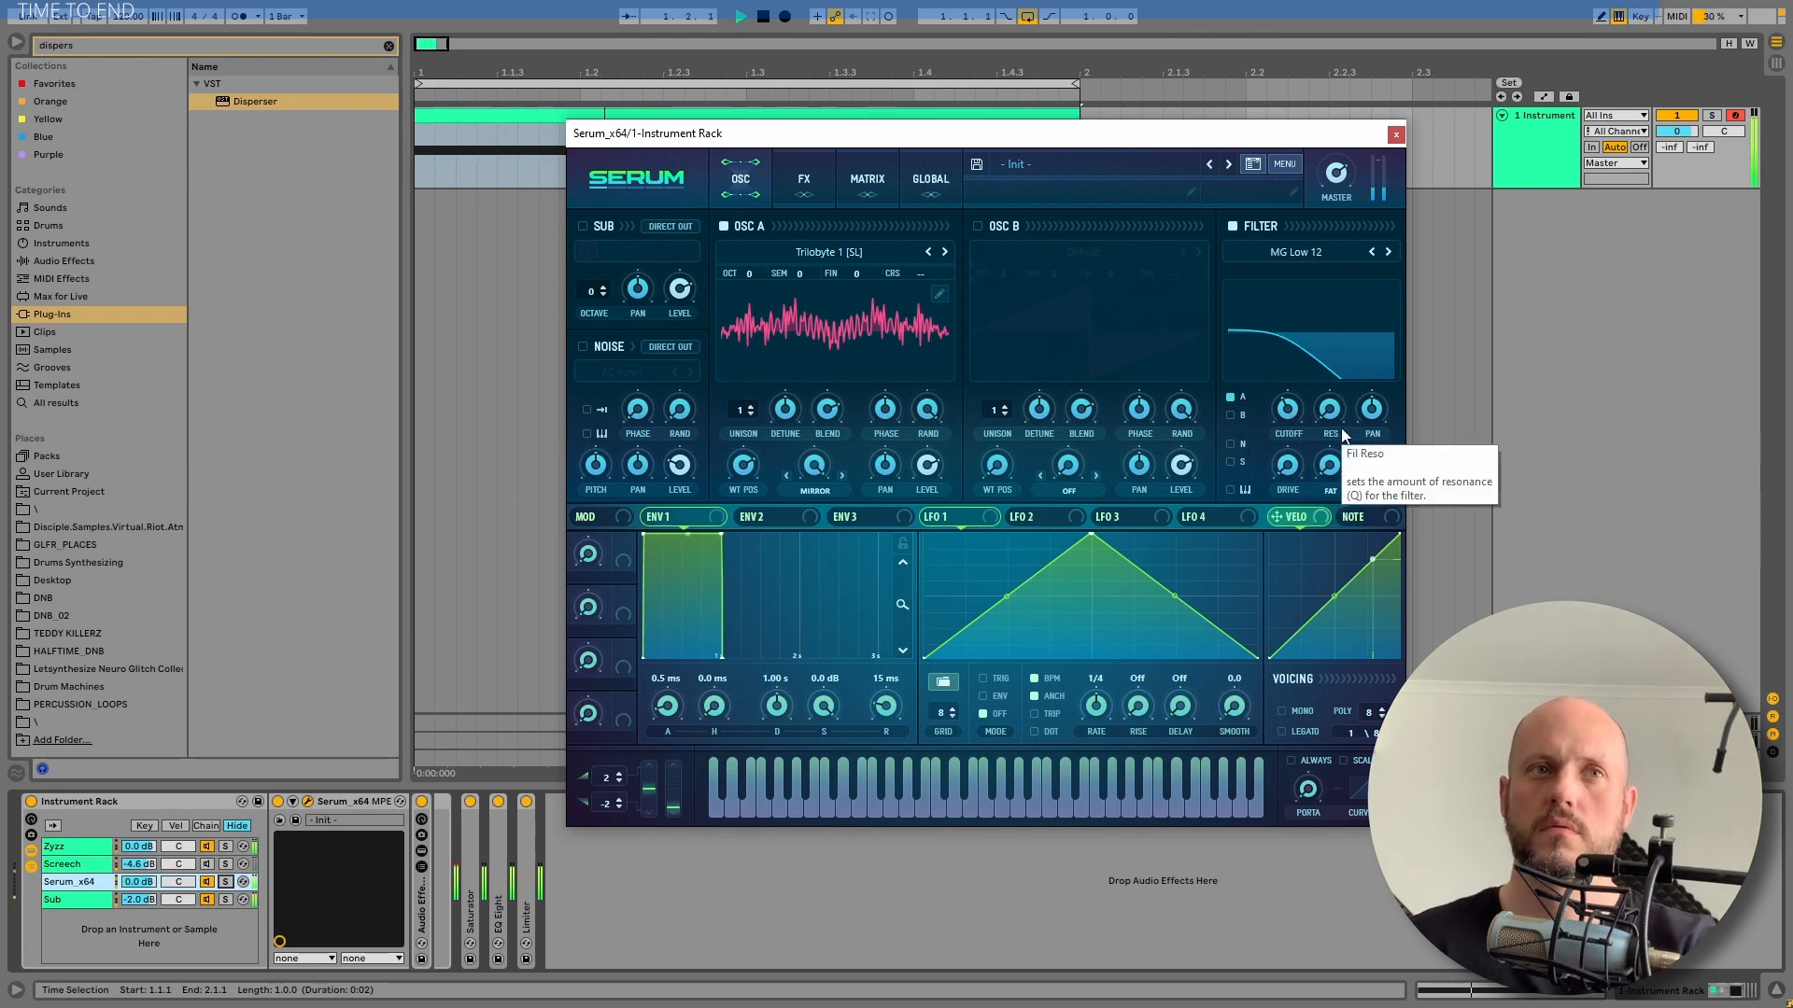
Set Serum's pitch bend range to 24 semitones up and -24 down, and select the Screech chain.
drag(599, 780, 636, 373)
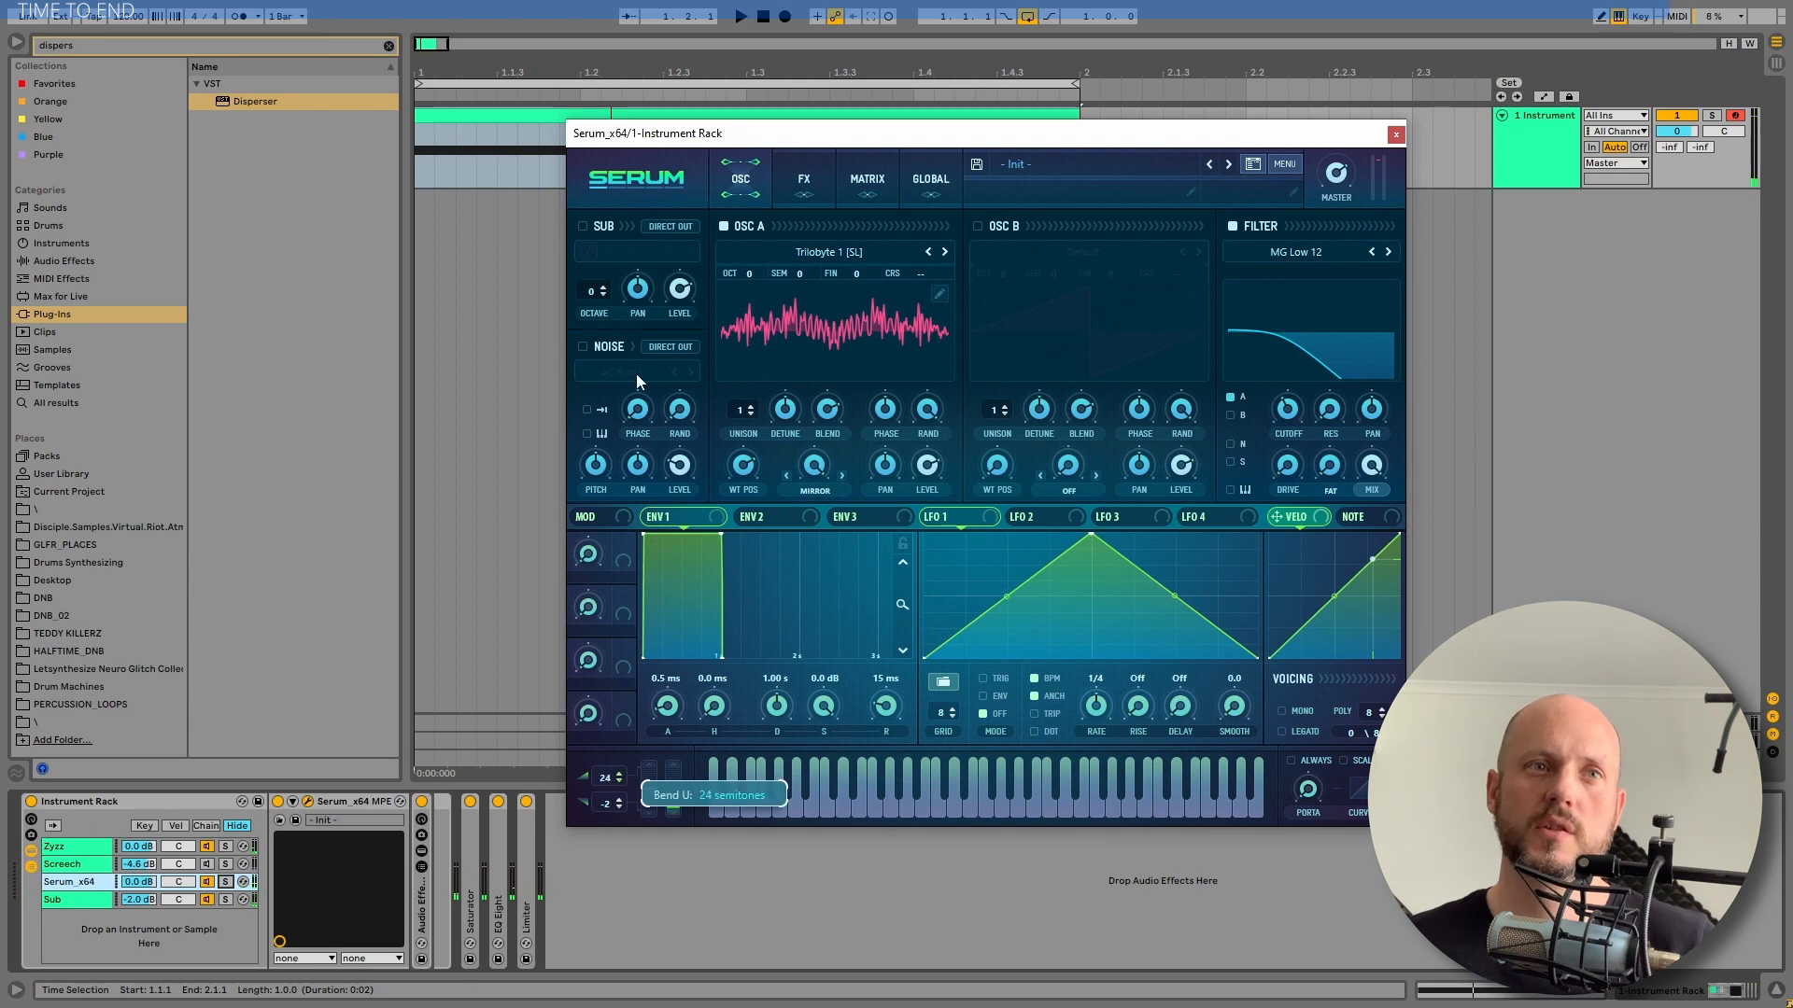
drag(608, 808, 611, 999)
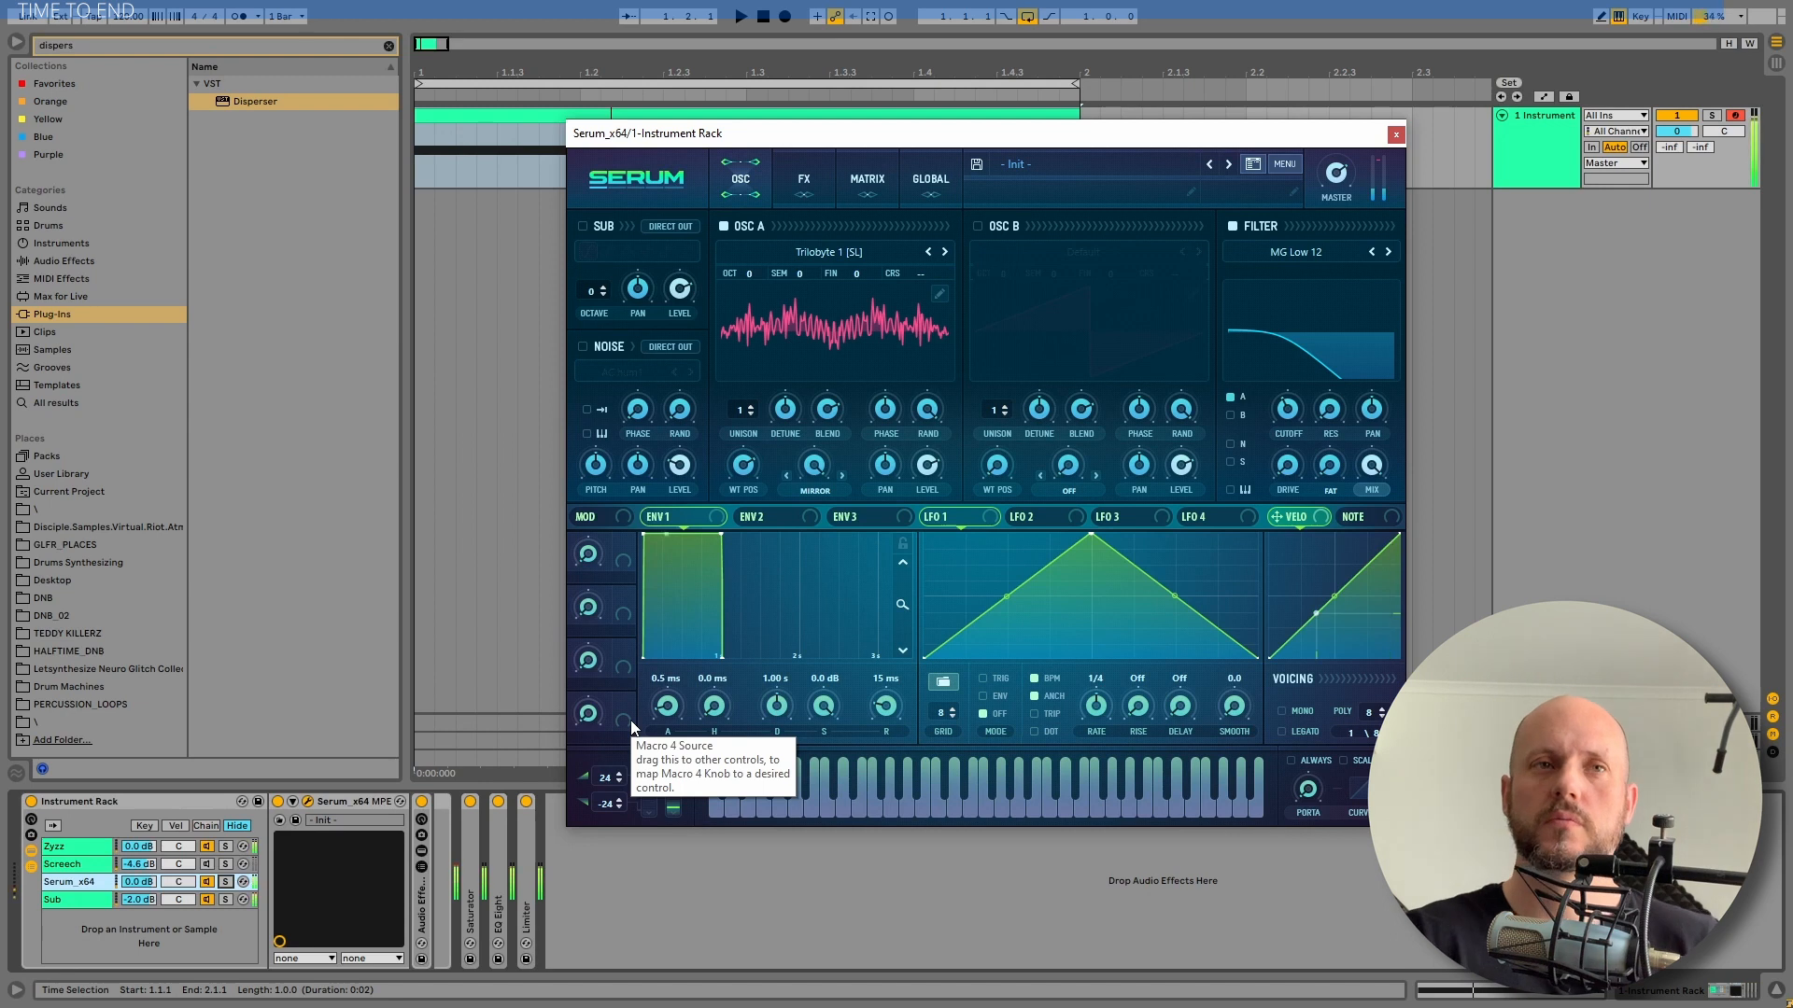
click(86, 868)
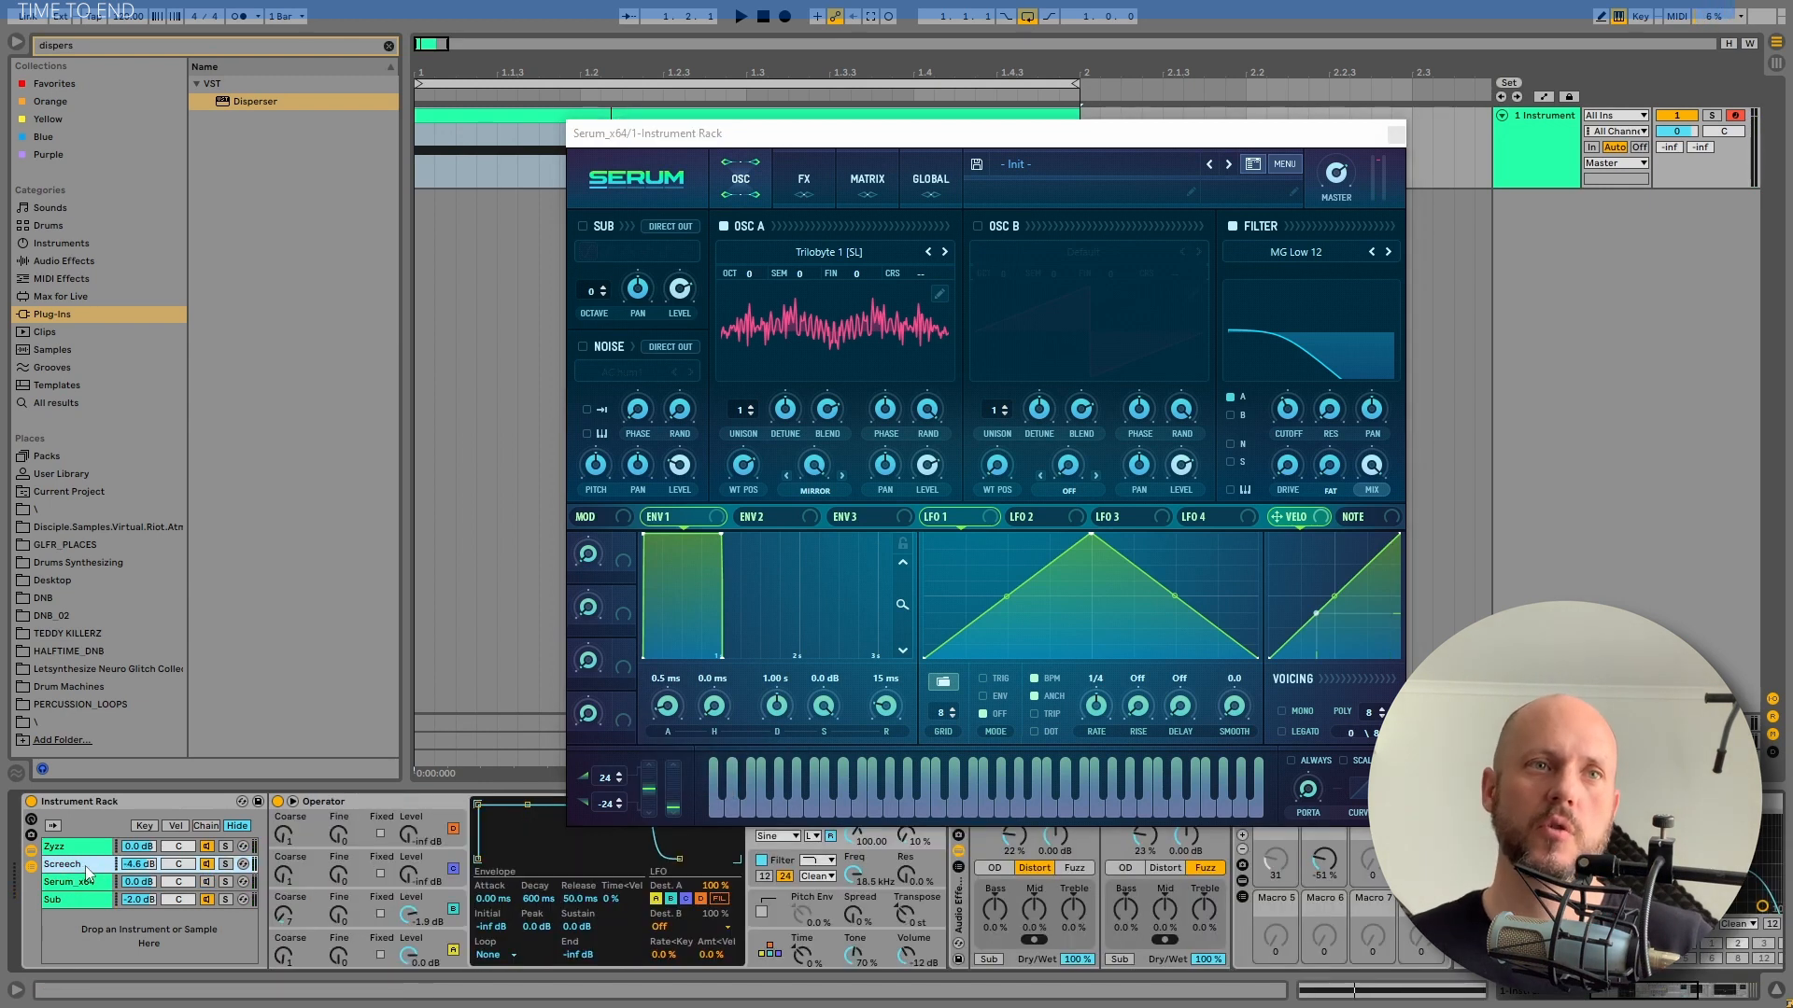